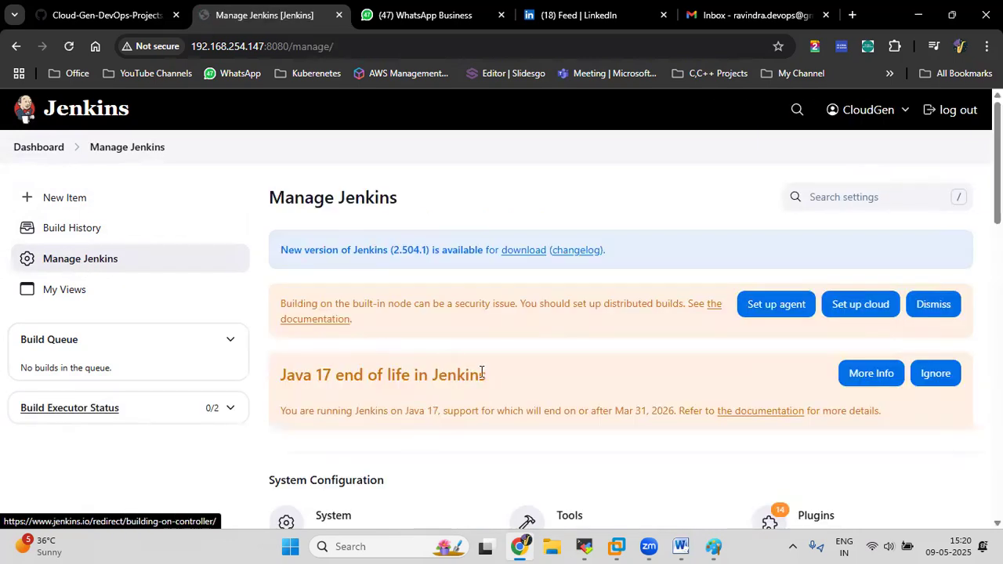
Select all available plugin updates in the Jenkins plugin manager and start updating them.
scroll(489, 372, "down", 2)
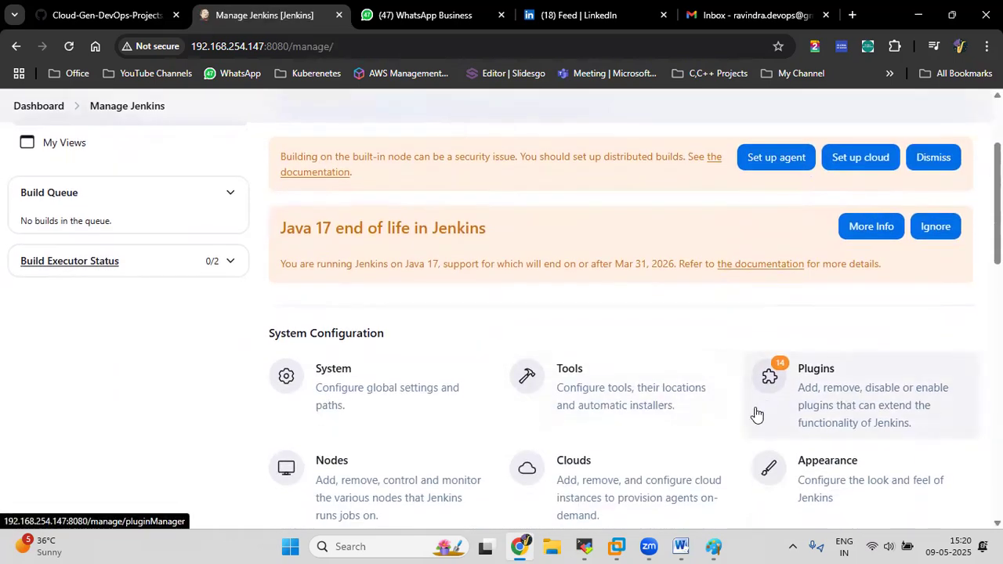
left_click(771, 382)
left_click(291, 248)
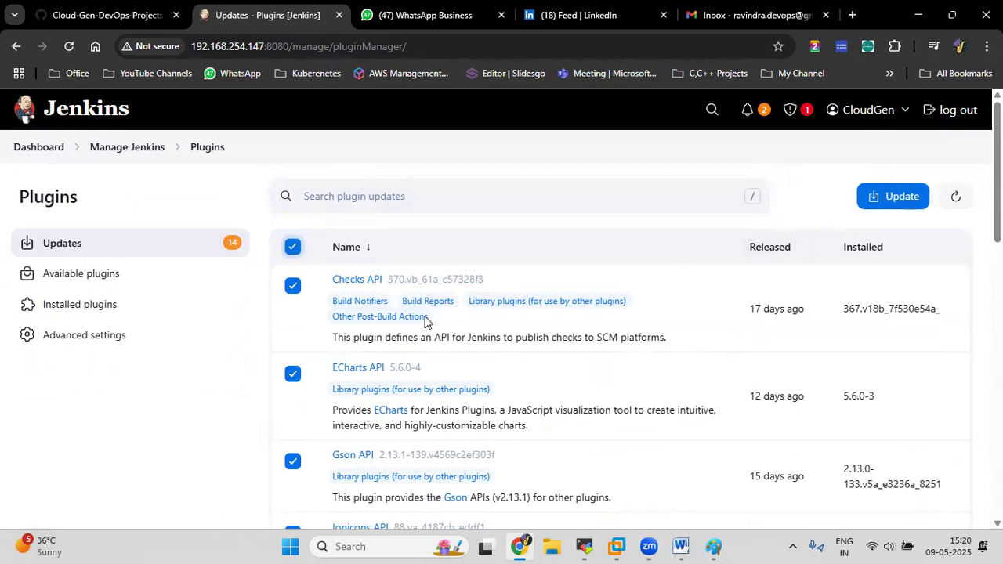
left_click(909, 205)
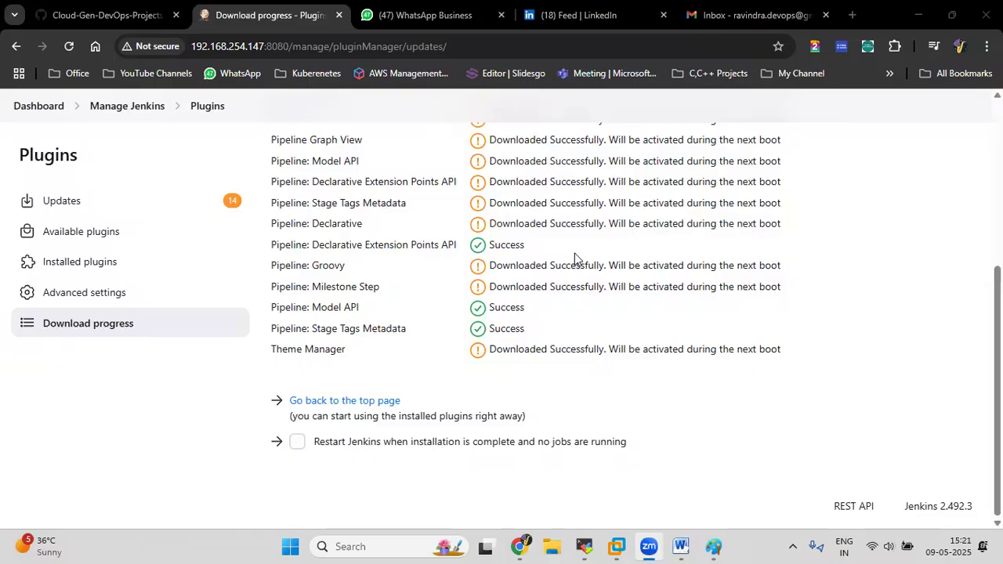
Examine the download progress list for which plugins are installed and which await the next boot.
scroll(574, 253, "up", 5)
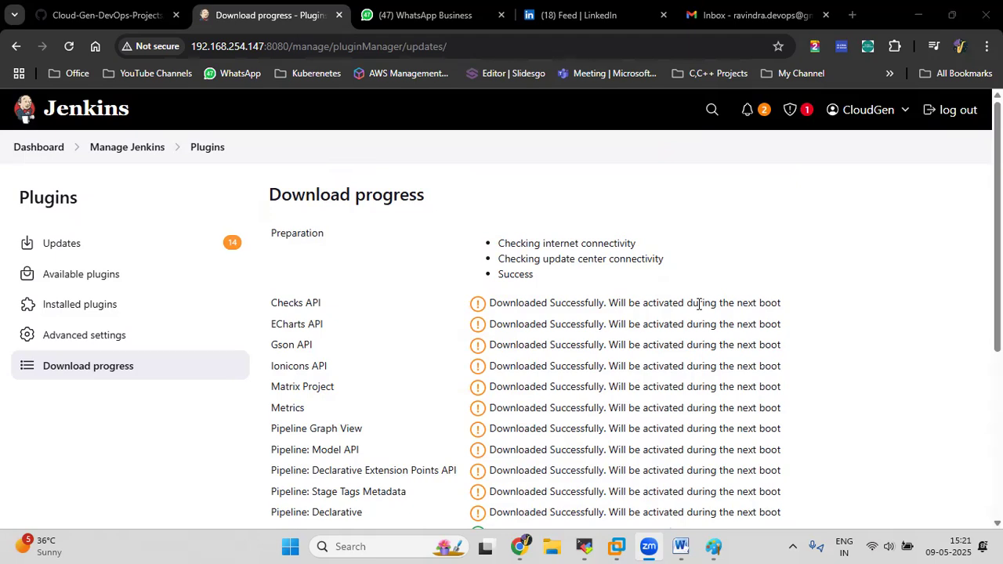
scroll(523, 305, "down", 2)
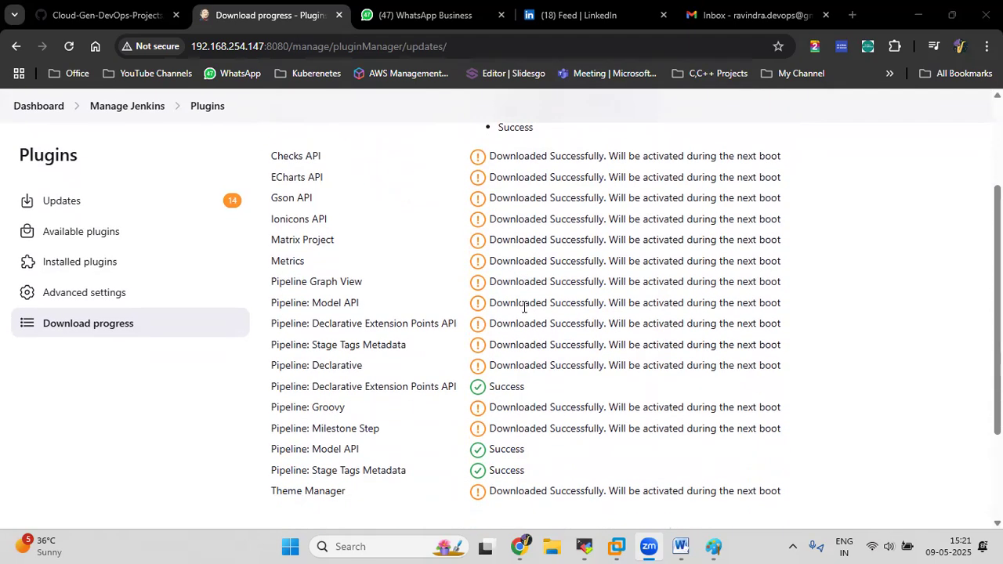
scroll(524, 305, "down", 1)
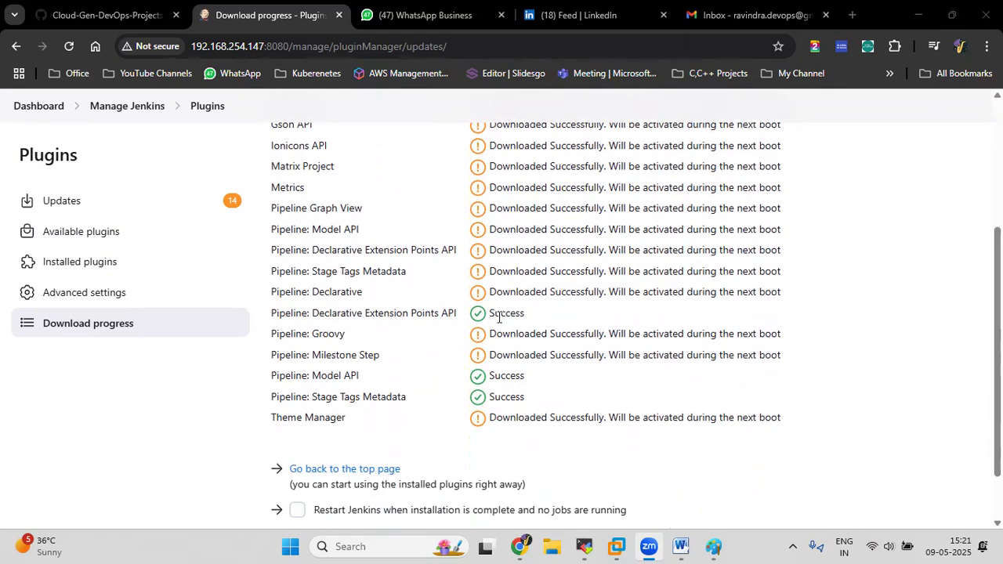
left_click_drag(526, 313, 410, 314)
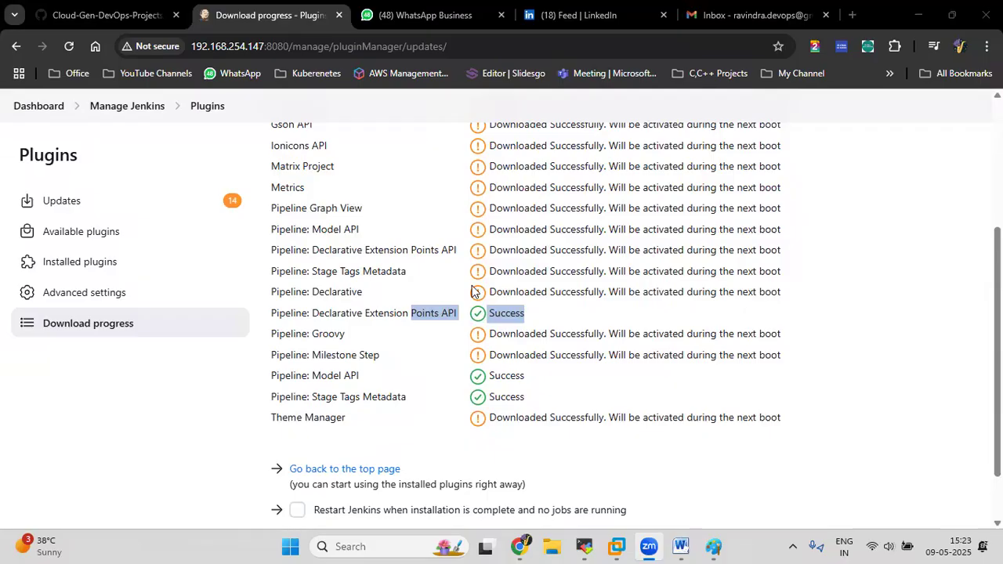
left_click(536, 327)
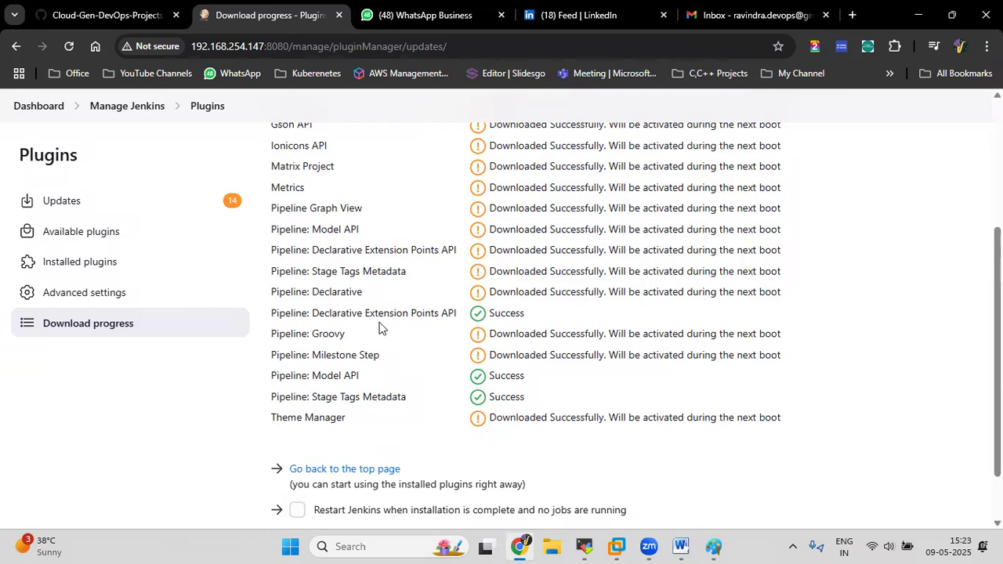
left_click_drag(526, 314, 328, 309)
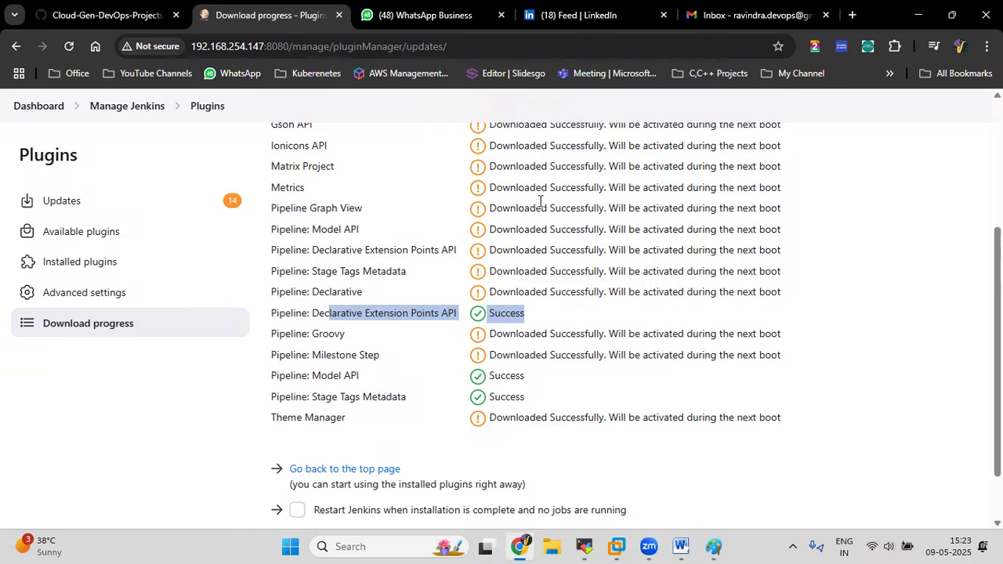
scroll(540, 200, "up", 2)
left_click_drag(489, 229, 781, 429)
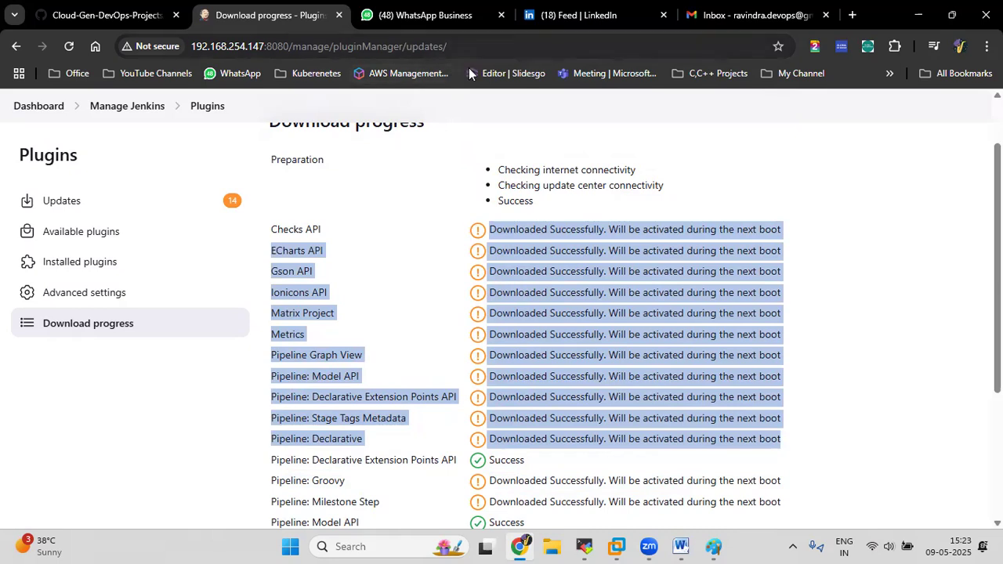
left_click(553, 130)
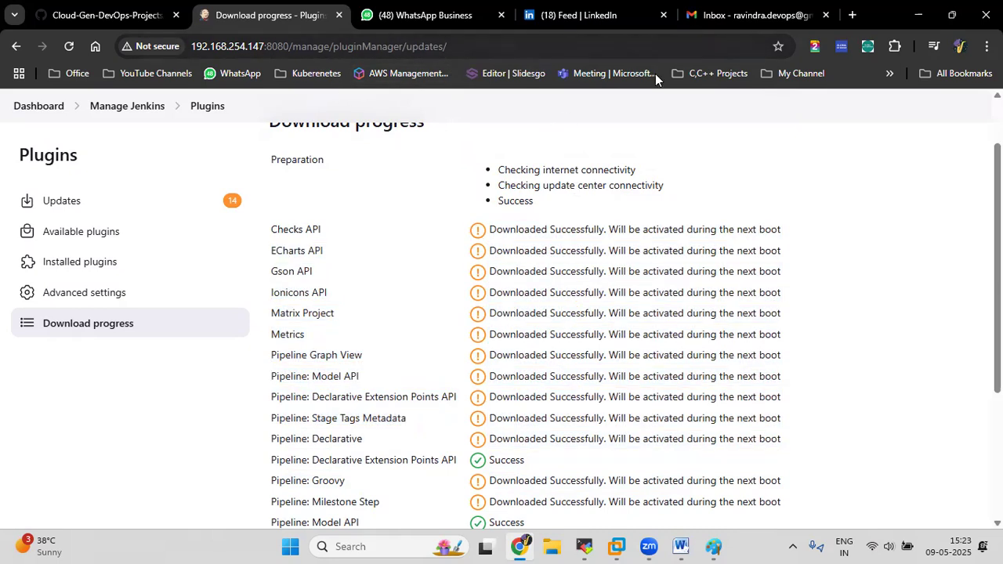
Restart Jenkins through the address 192.168.254.147:8080/restart, confirm the restart and reload the page.
left_click(476, 41)
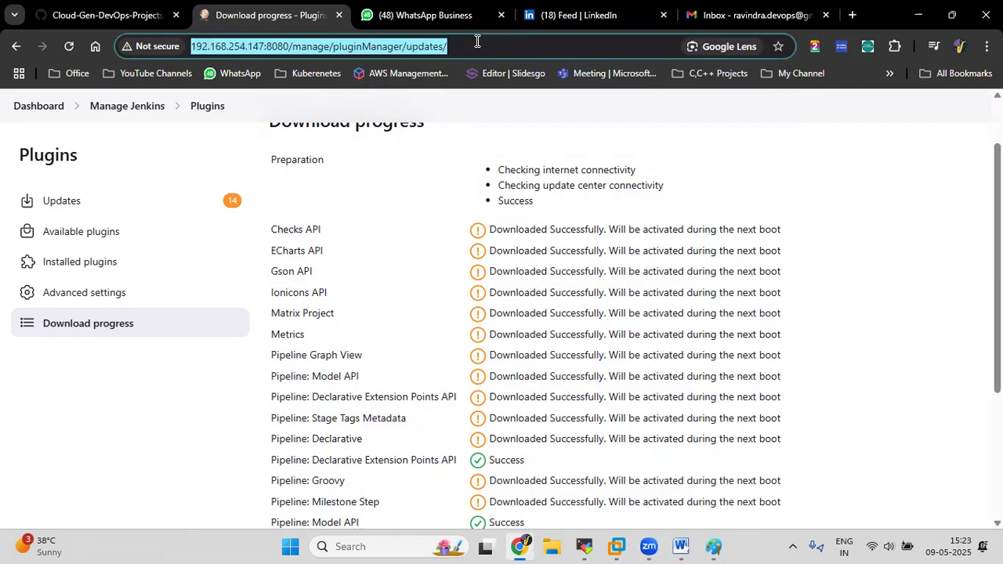
left_click(476, 40)
key("BackSpace")
key("BackSpace")
key("BackSpace")
key("BackSpace")
key("BackSpace")
key("BackSpace")
key("BackSpace")
key("BackSpace")
key("BackSpace")
key("BackSpace")
key("BackSpace")
key("BackSpace")
key("BackSpace")
key("BackSpace")
key("BackSpace")
key("BackSpace")
key("BackSpace")
key("BackSpace")
key("BackSpace")
key("BackSpace")
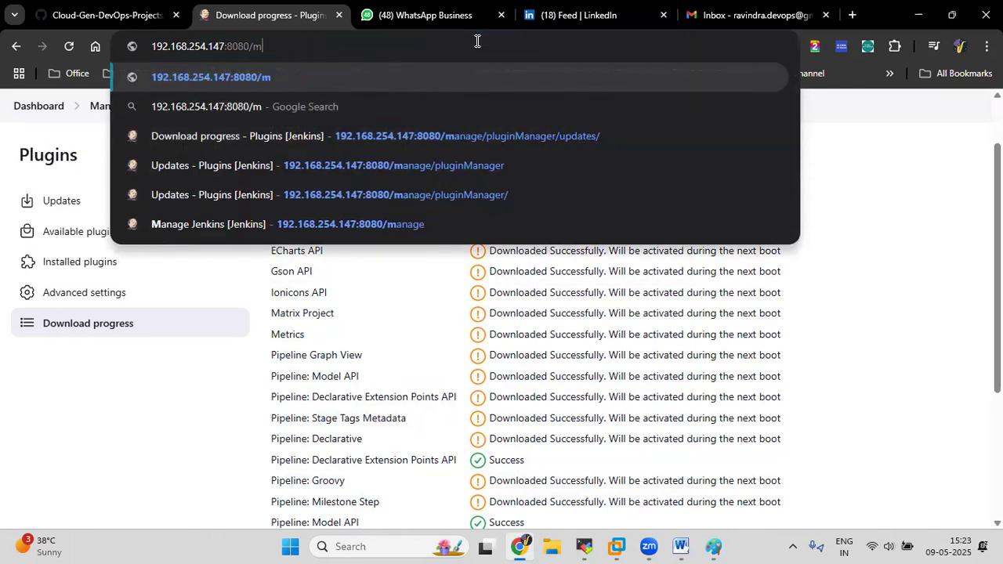
key("BackSpace")
type("restart")
key("Return")
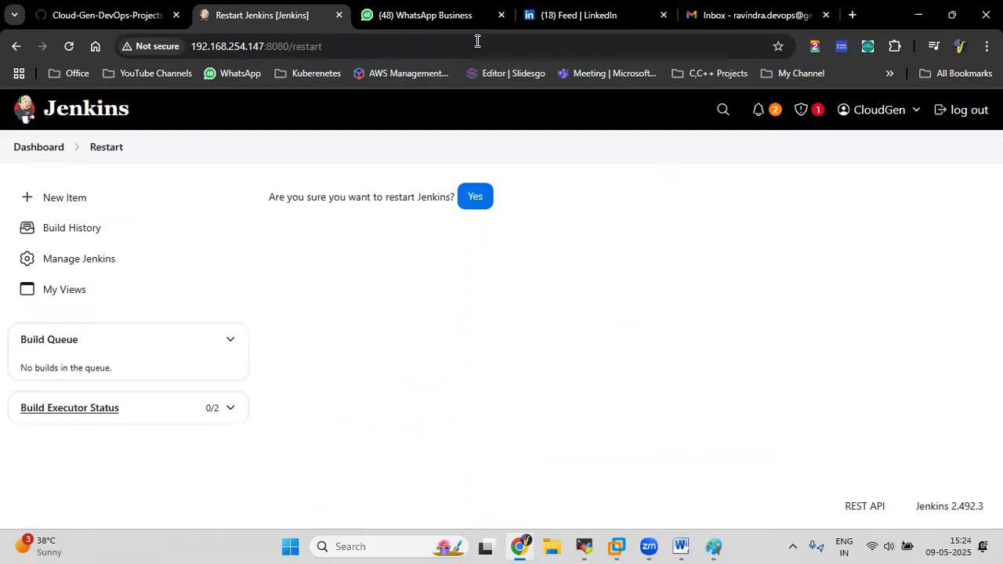
left_click(473, 198)
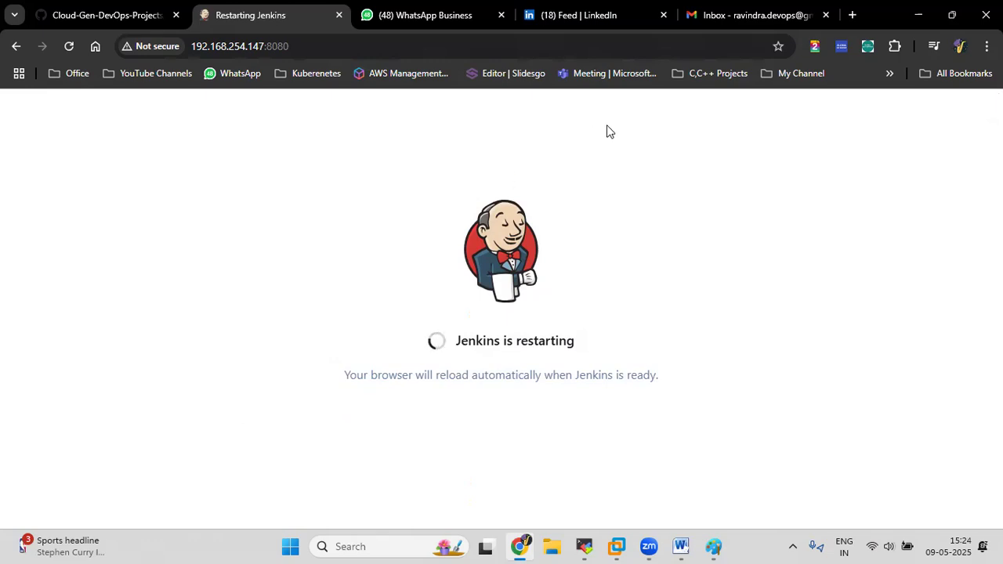
left_click(67, 45)
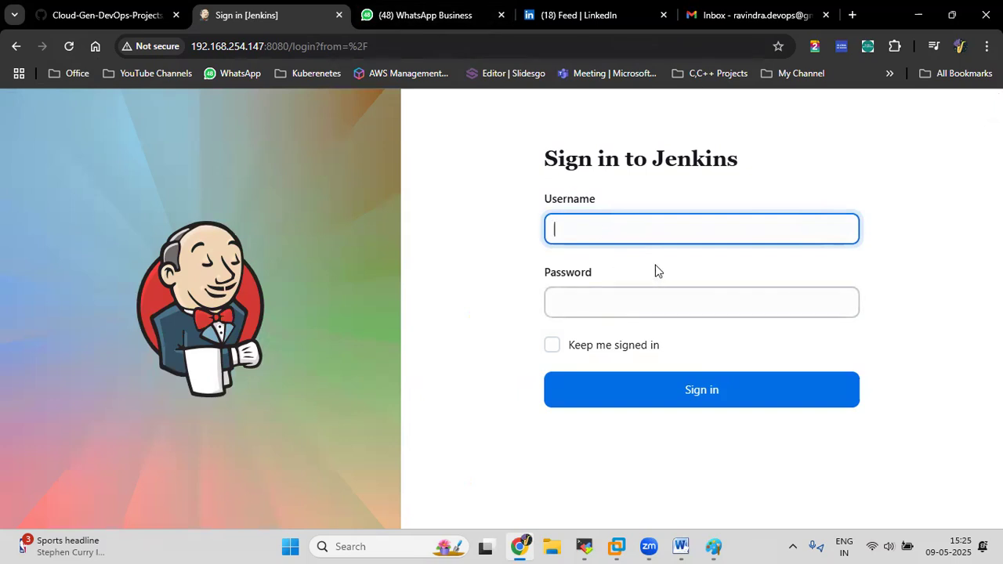
Sign in to Jenkins with the username CloudGen and the account password.
type("CloudGen")
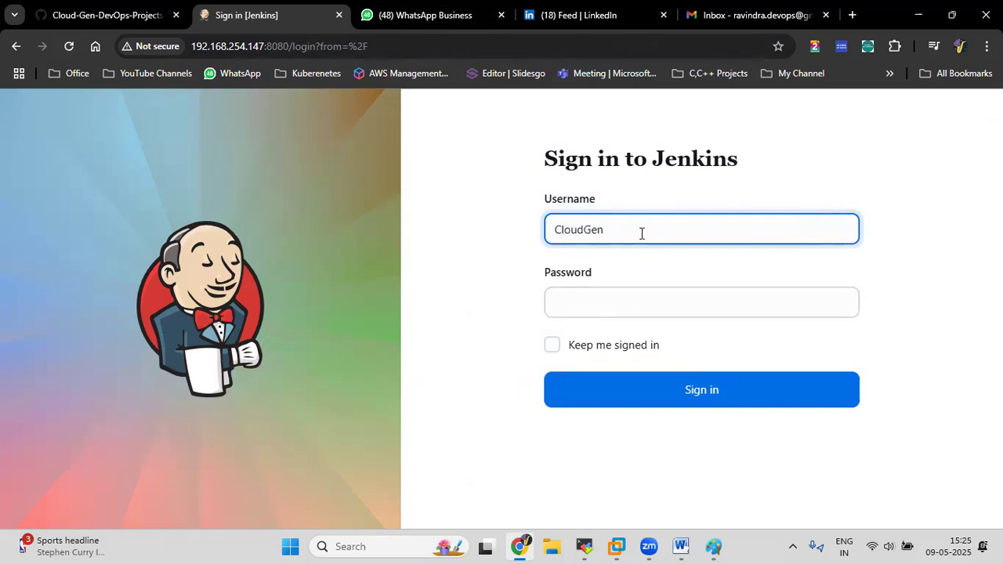
key("ctrl+a")
key("Tab")
key("ctrl+v")
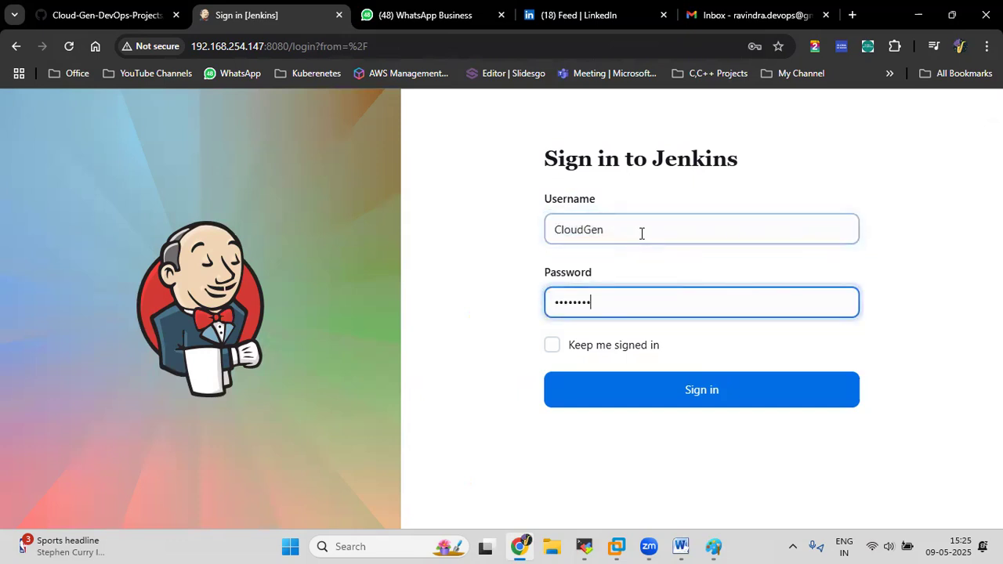
left_click(693, 402)
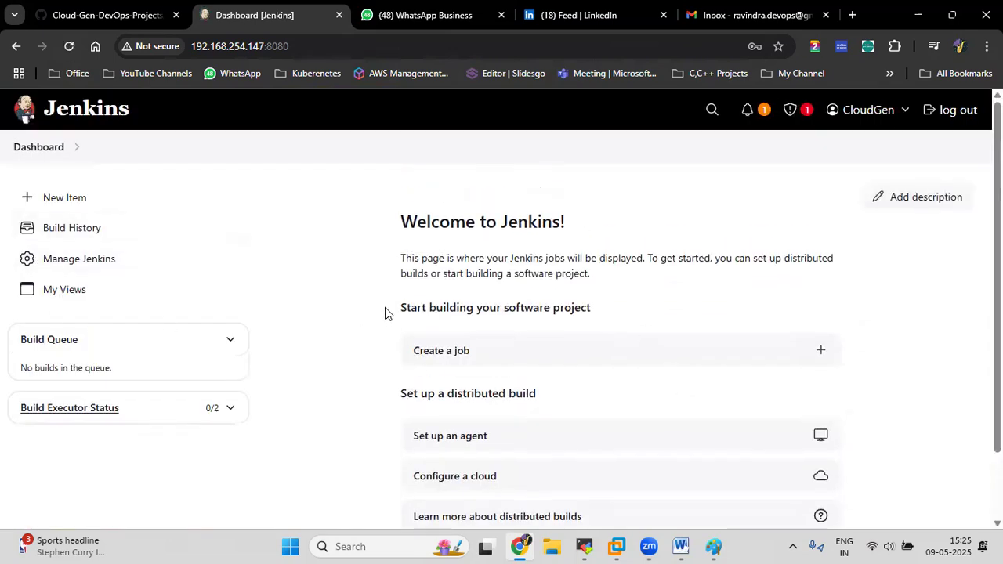
Open the plugin manager from Manage Jenkins to check for remaining plugin updates.
left_click(86, 266)
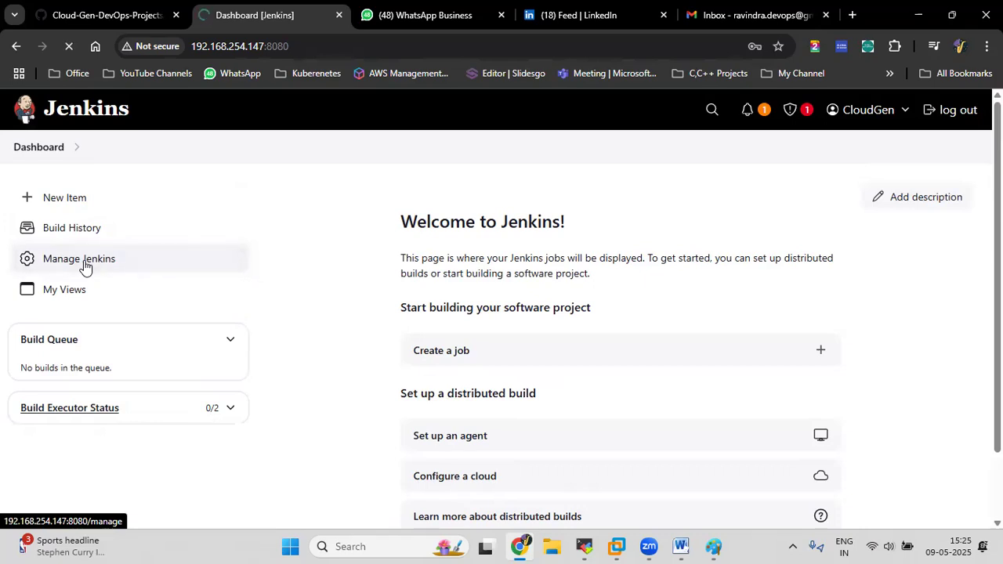
scroll(435, 319, "down", 2)
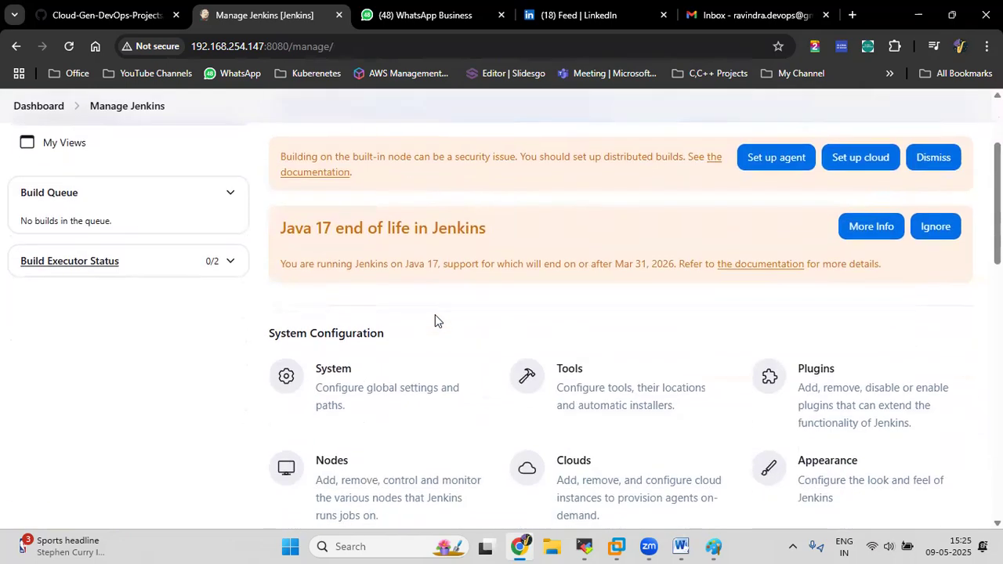
left_click(807, 372)
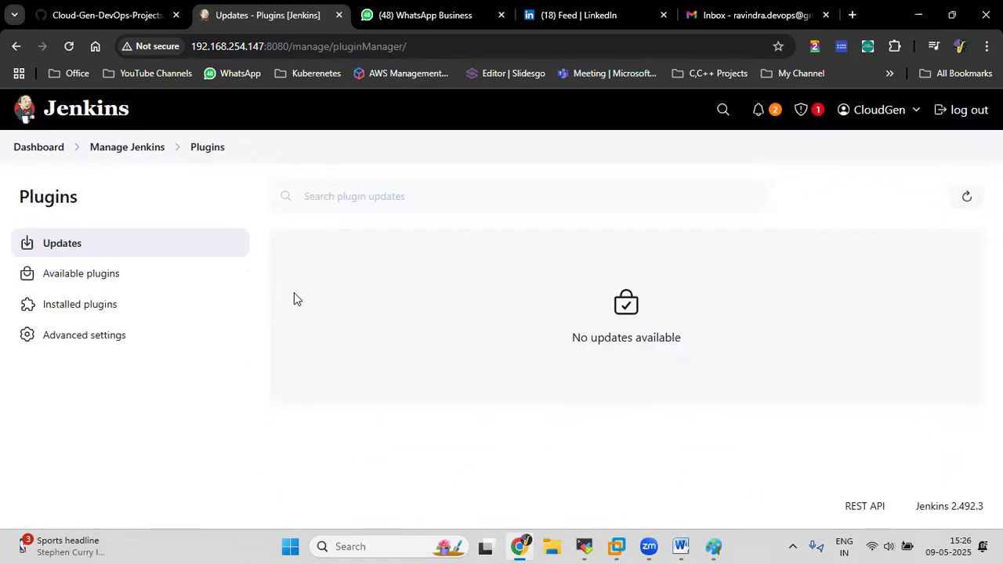
Search the installed plugins for "Roles-Based", copy the search term and clear the search.
left_click(79, 310)
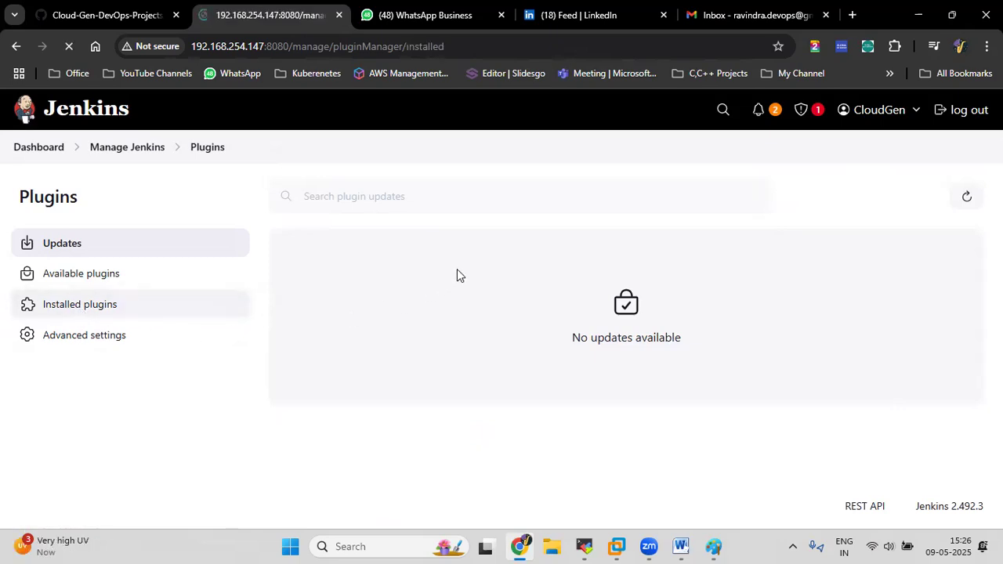
type("Roles")
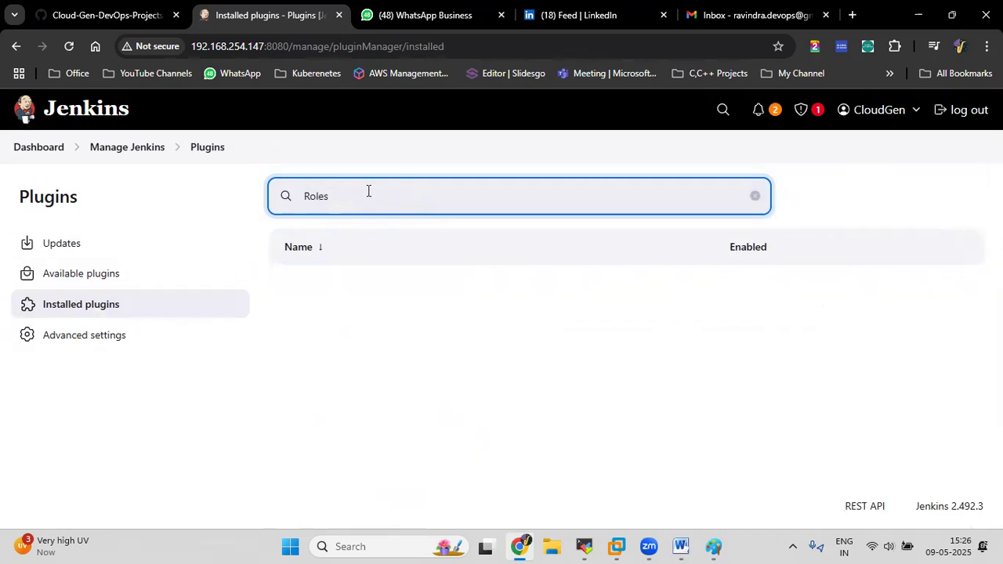
type("-")
key("BackSpace")
type("-Based")
key("ctrl+a")
key("ctrl+c")
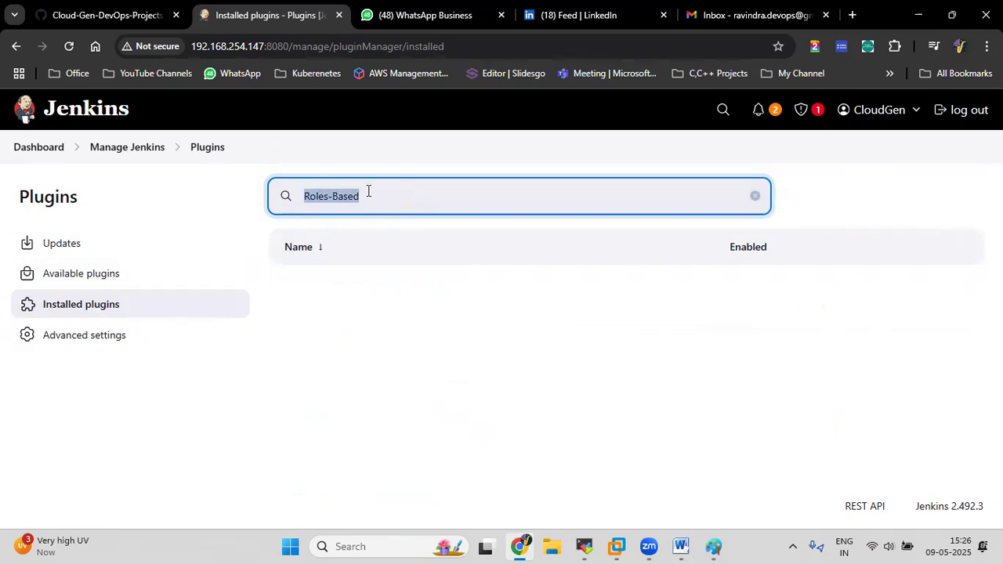
key("BackSpace")
Search the available plugins for "Roles-Based", shortening the search term to "Role".
left_click(85, 275)
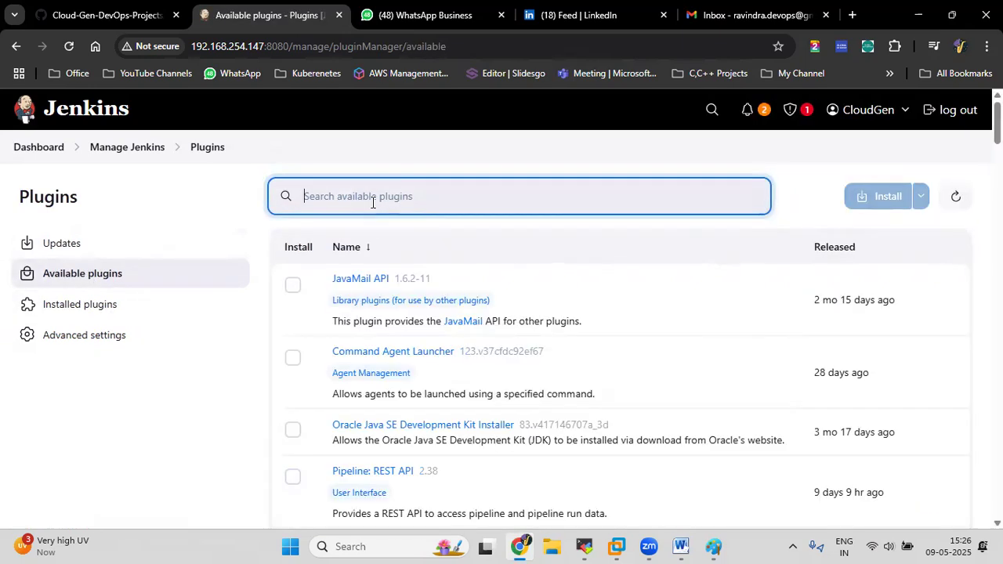
key("ctrl+v")
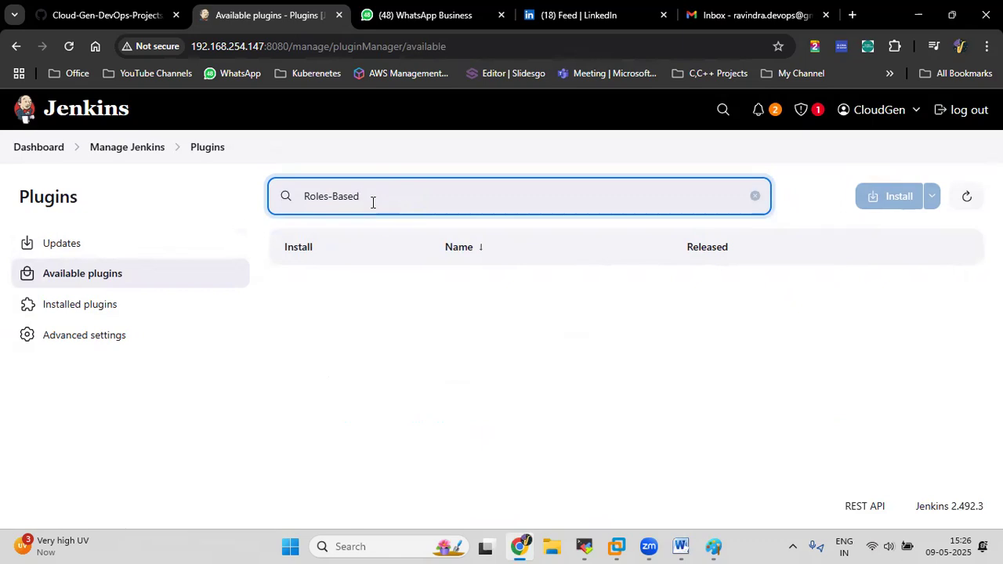
key("BackSpace")
key("BackSpace")
key("BackSpace")
key("BackSpace")
key("BackSpace")
key("BackSpace")
key("BackSpace")
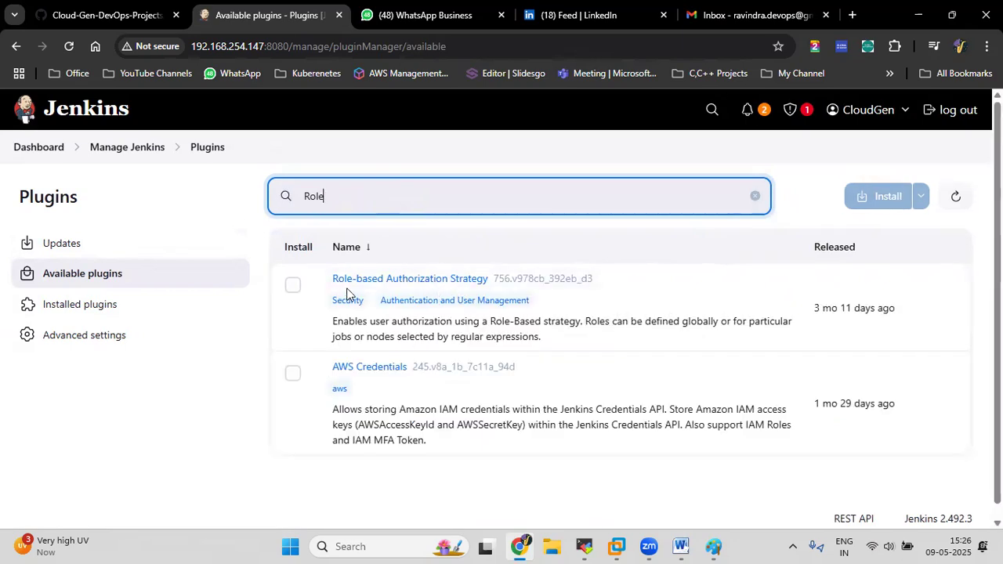
Search the installed plugins for "Role", clear the search and look through the full installed list.
left_click(99, 306)
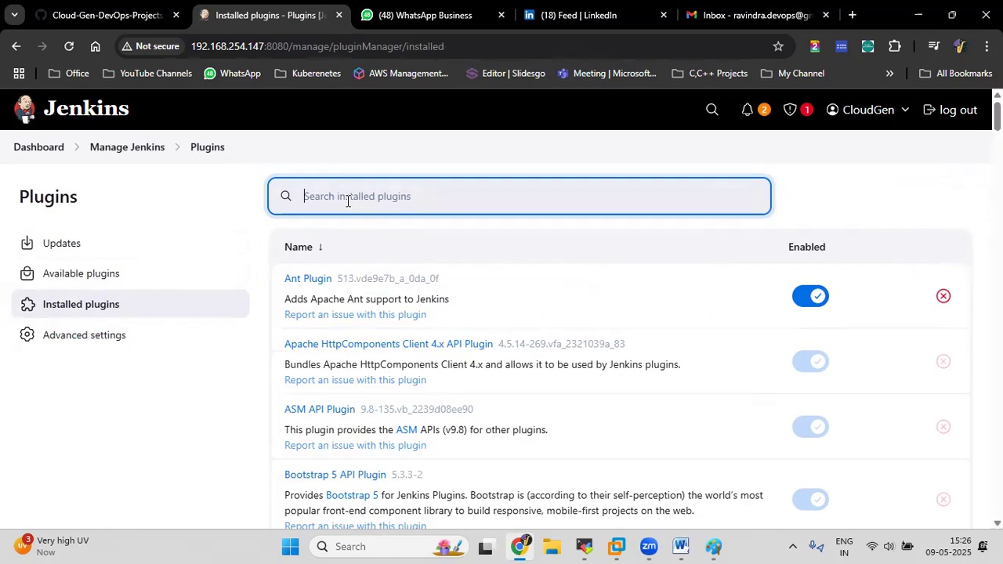
type("Role")
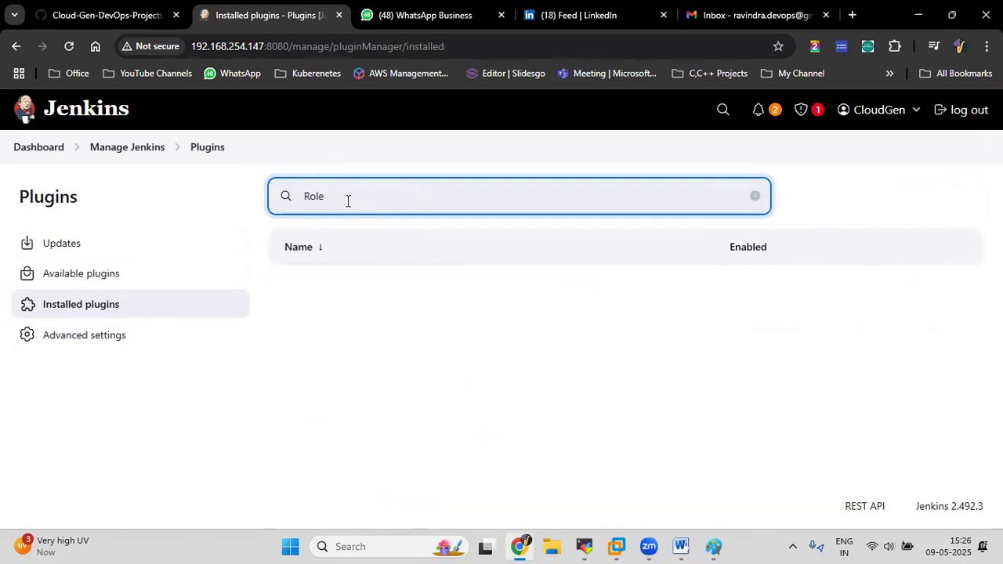
key("BackSpace")
key("BackSpace")
key("BackSpace")
key("BackSpace")
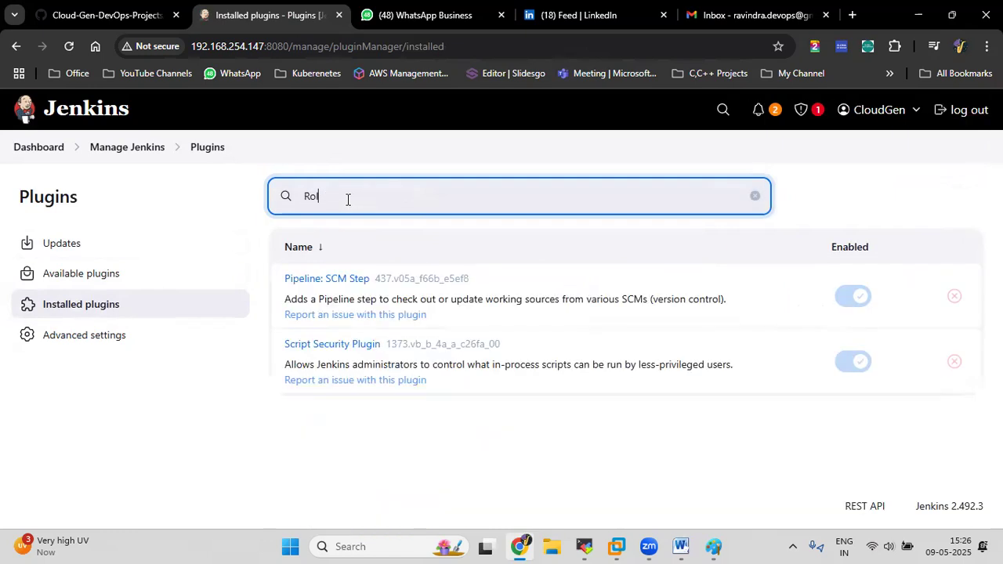
scroll(365, 285, "down", 20)
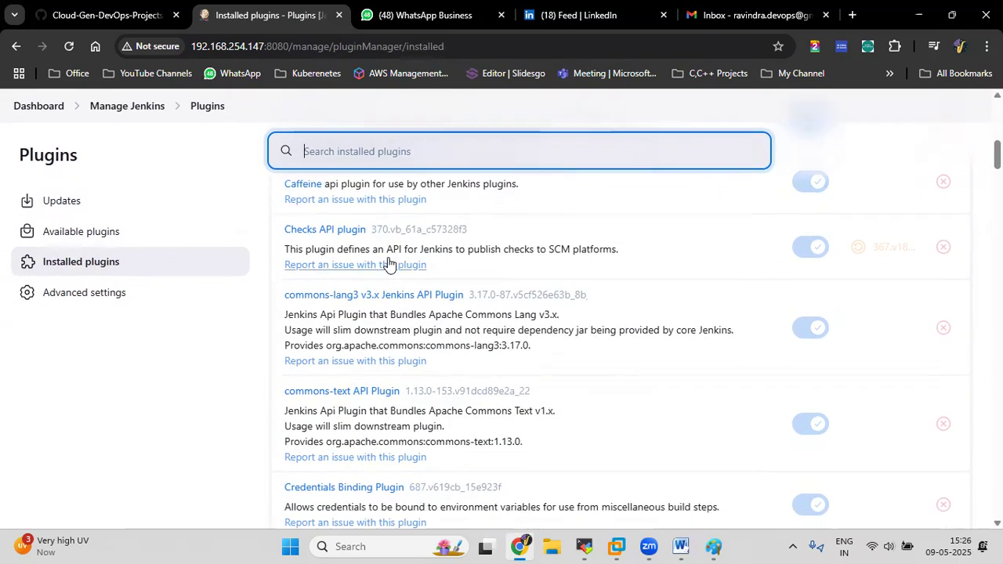
scroll(364, 284, "down", 15)
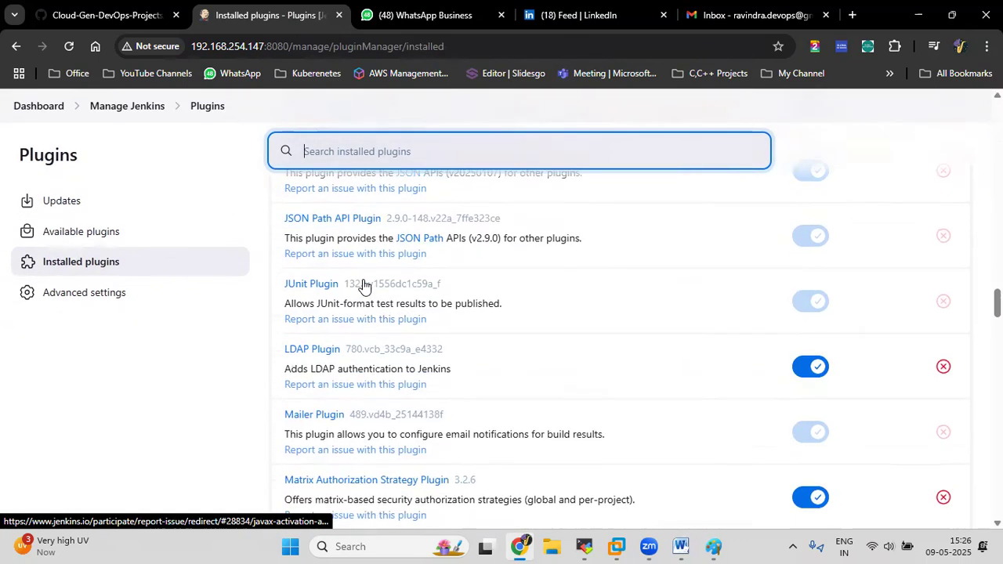
scroll(366, 278, "down", 15)
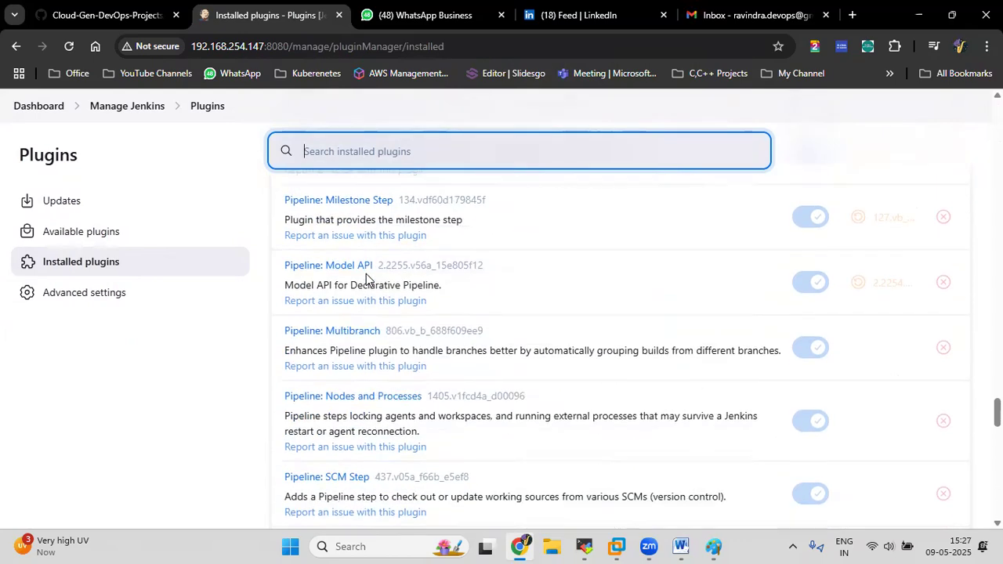
scroll(366, 279, "down", 15)
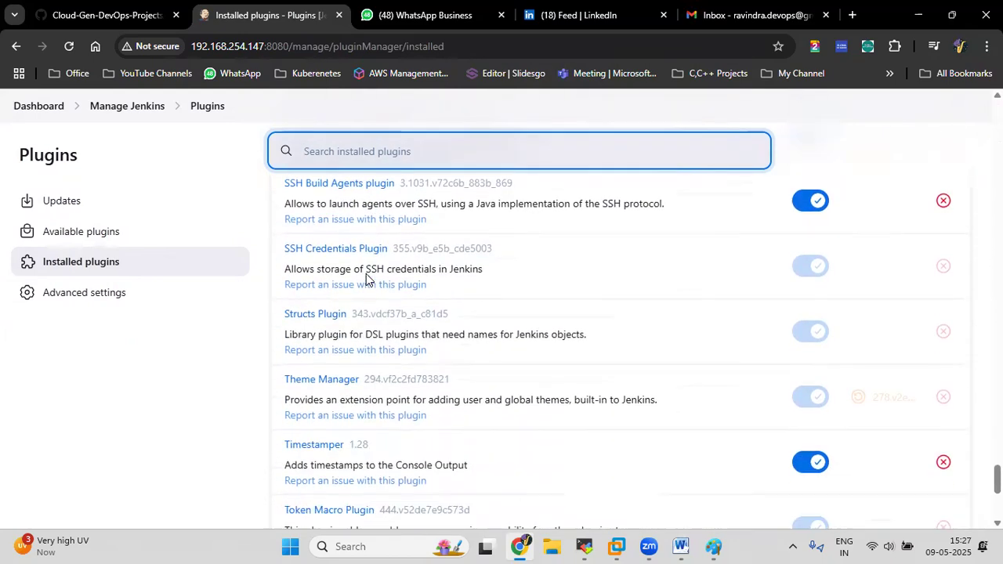
Check the installed plugin list between the Plugin Utilities API and SCM API entries for a role-based plugin, and open the available plugins.
scroll(368, 279, "up", 4)
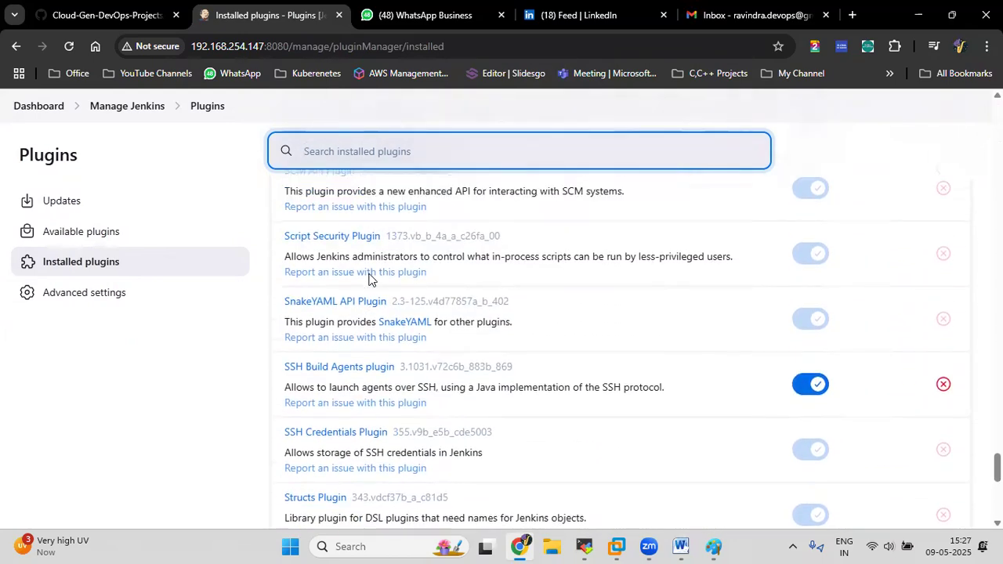
scroll(369, 279, "up", 1)
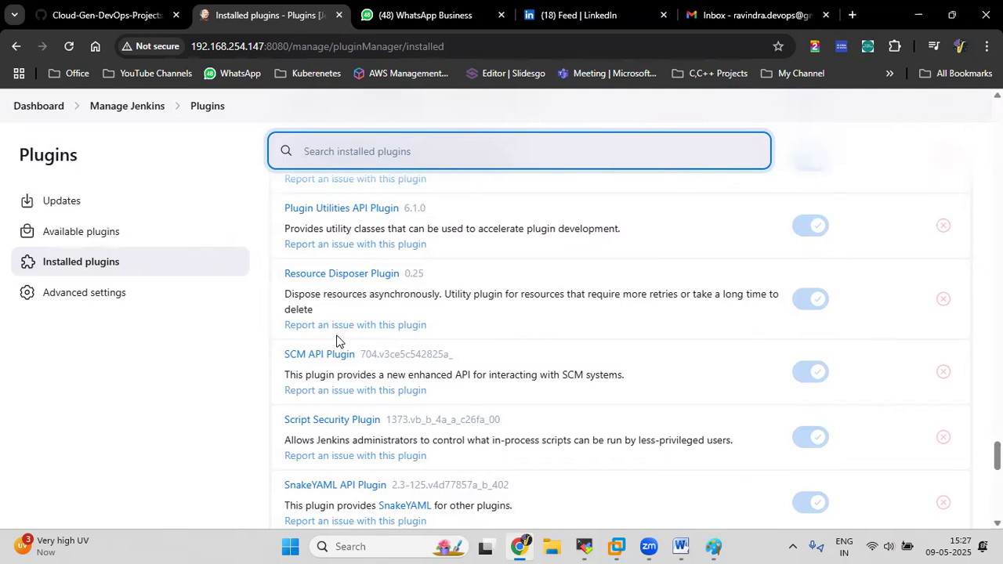
left_click(86, 232)
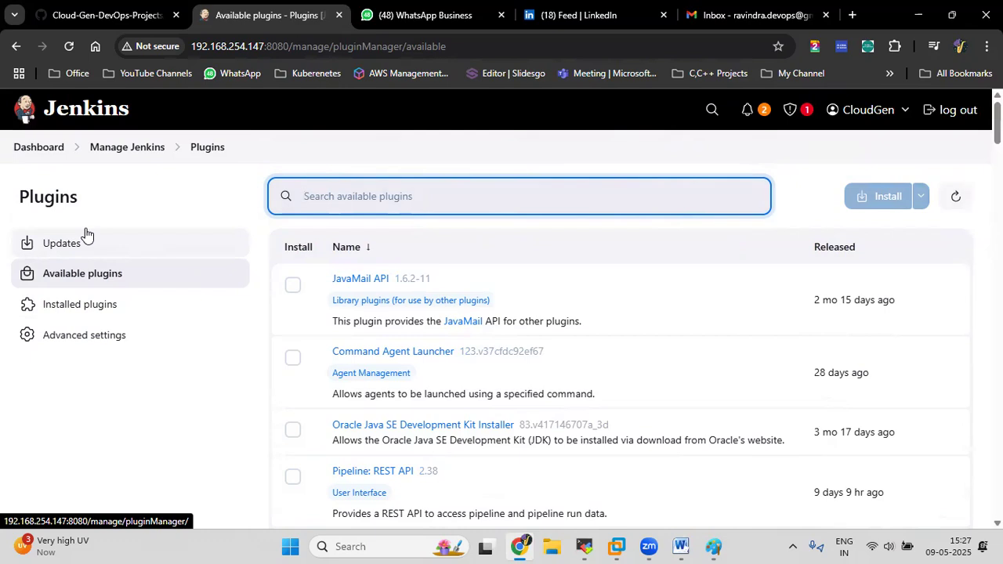
Open the Security settings from Manage Jenkins and review which authorization strategies are offered, closing the list without choosing one.
left_click(116, 151)
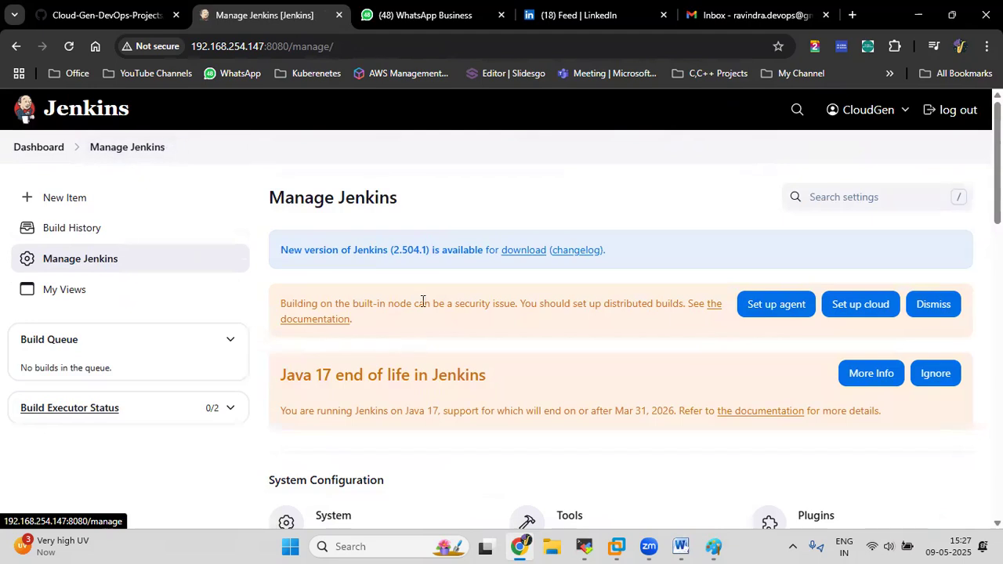
scroll(420, 294, "down", 5)
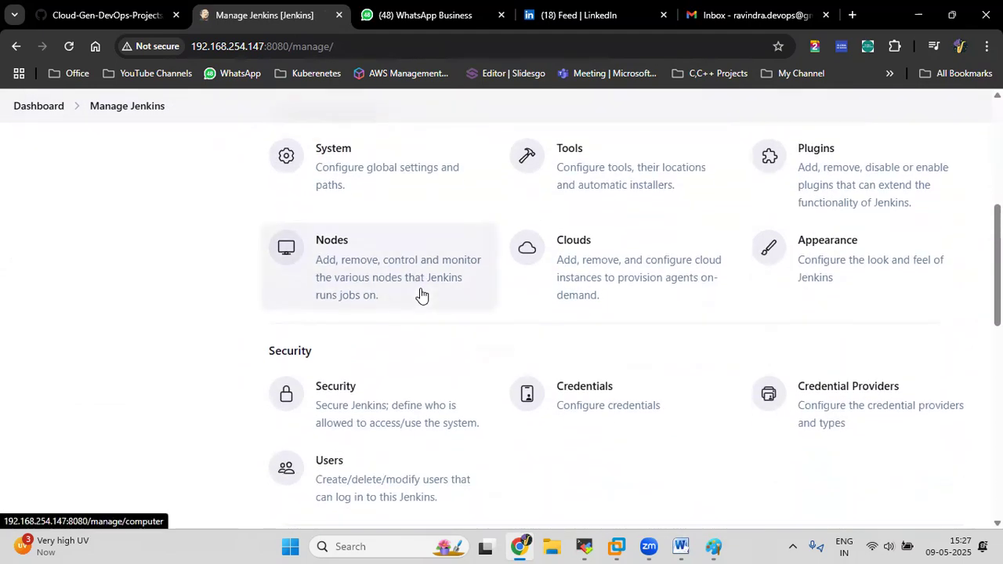
scroll(418, 293, "down", 3)
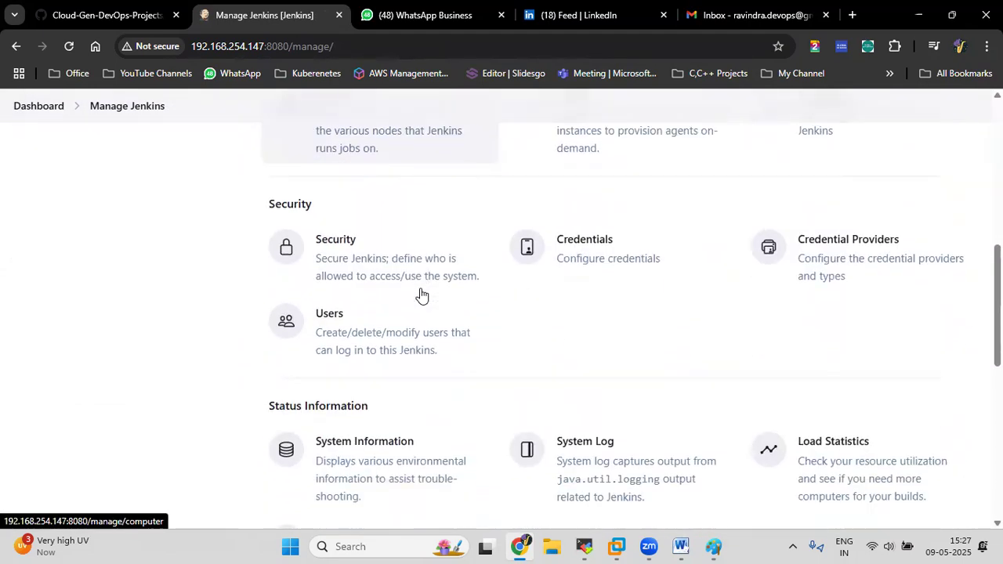
left_click(351, 251)
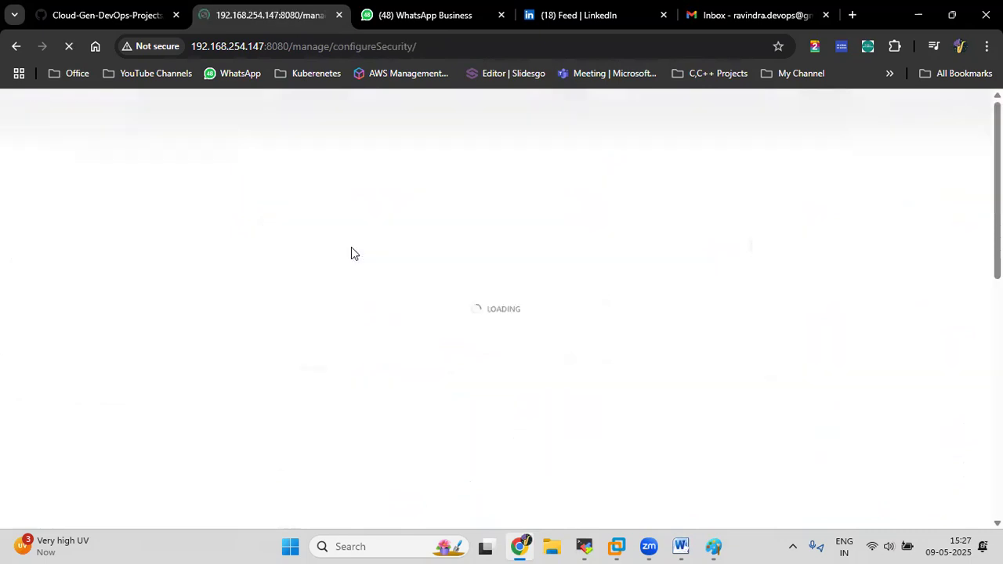
scroll(352, 251, "down", 2)
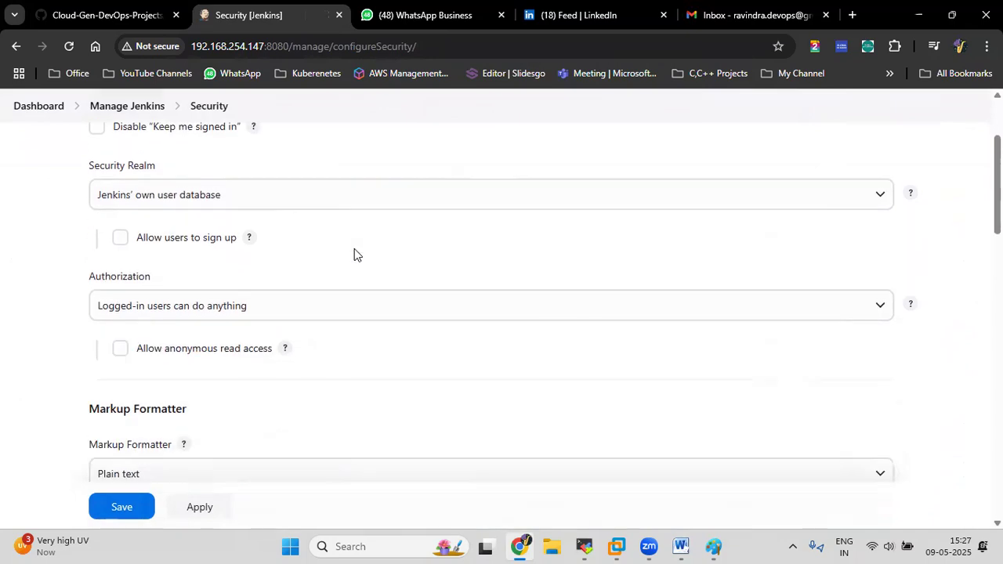
left_click(302, 314)
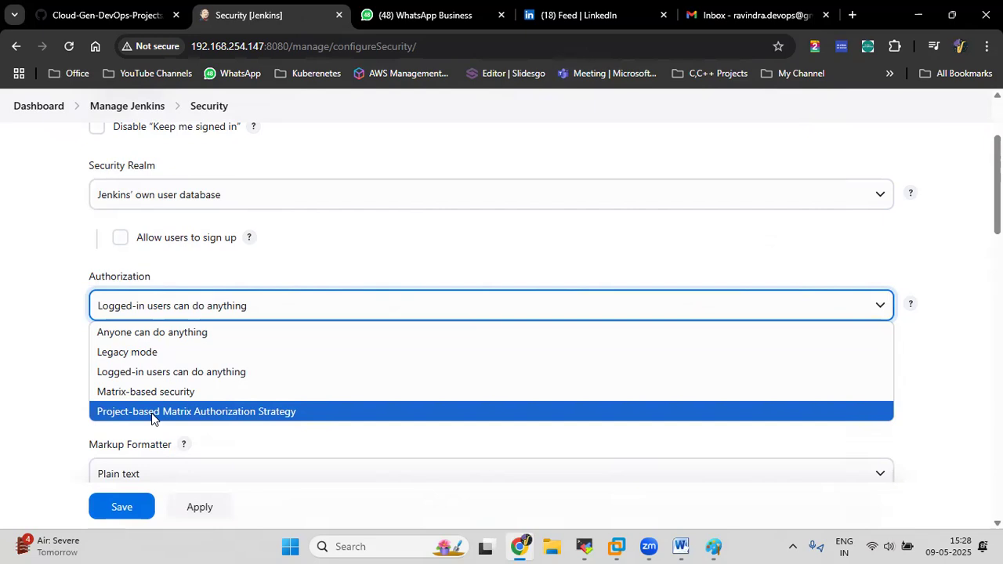
left_click(13, 240)
Find the Role-based Authorization Strategy plugin by searching the available plugins for "Role" and install it.
left_click(145, 110)
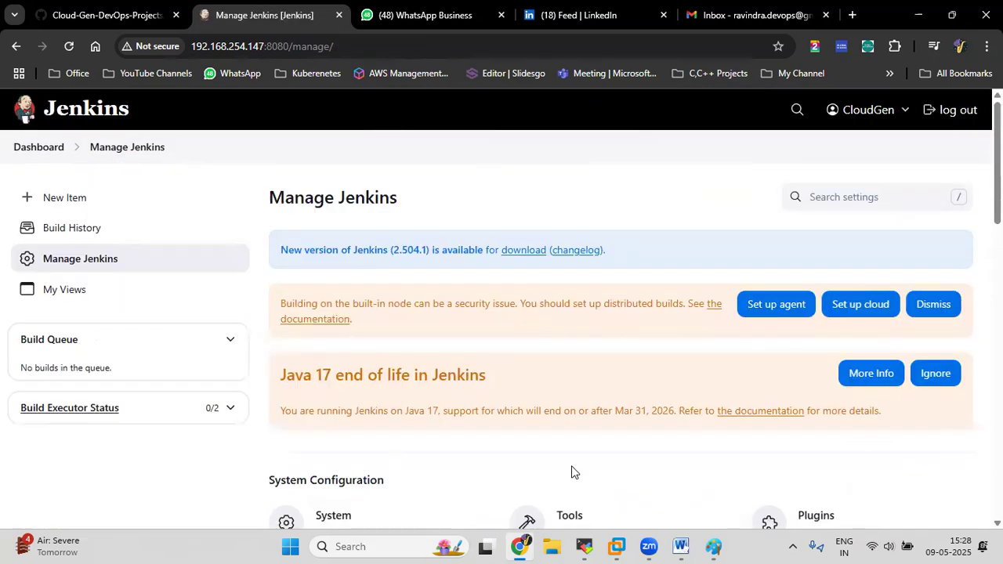
scroll(745, 413, "down", 2)
left_click(814, 374)
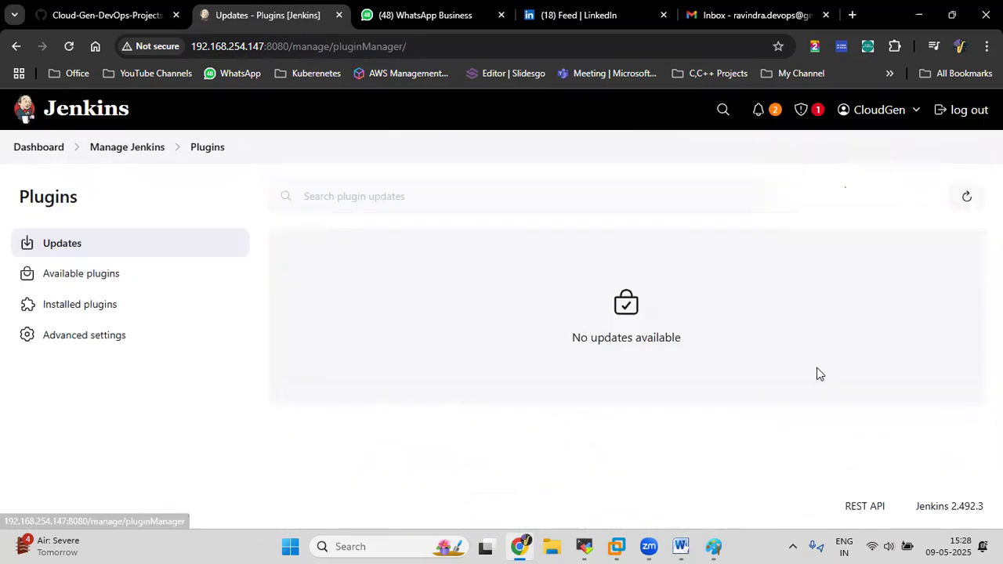
left_click(84, 280)
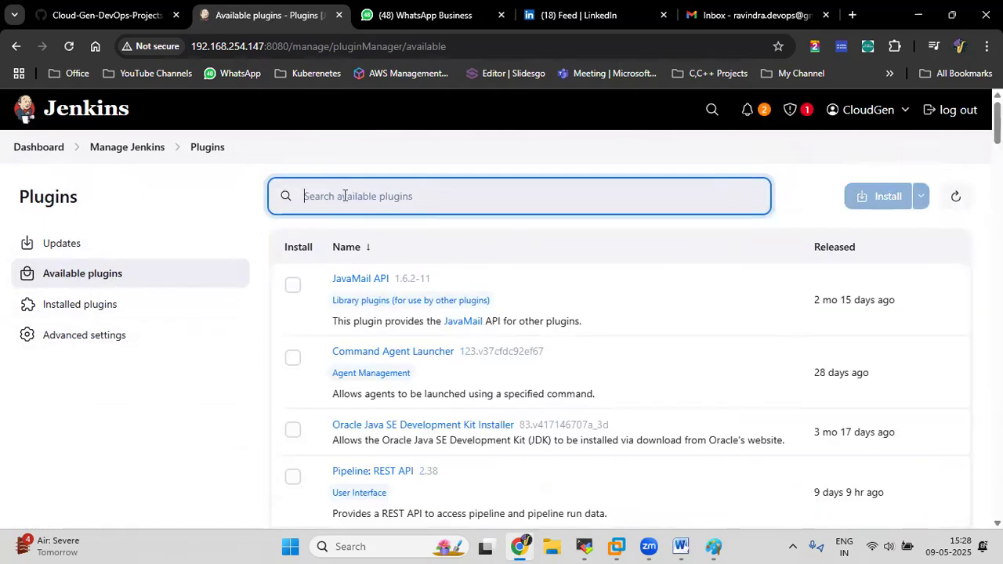
type("Role")
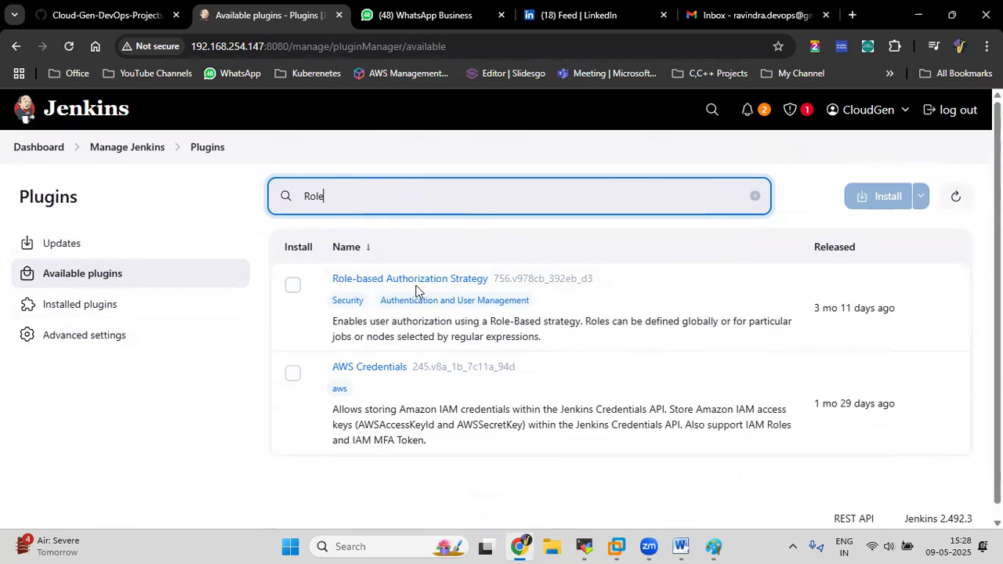
left_click(293, 285)
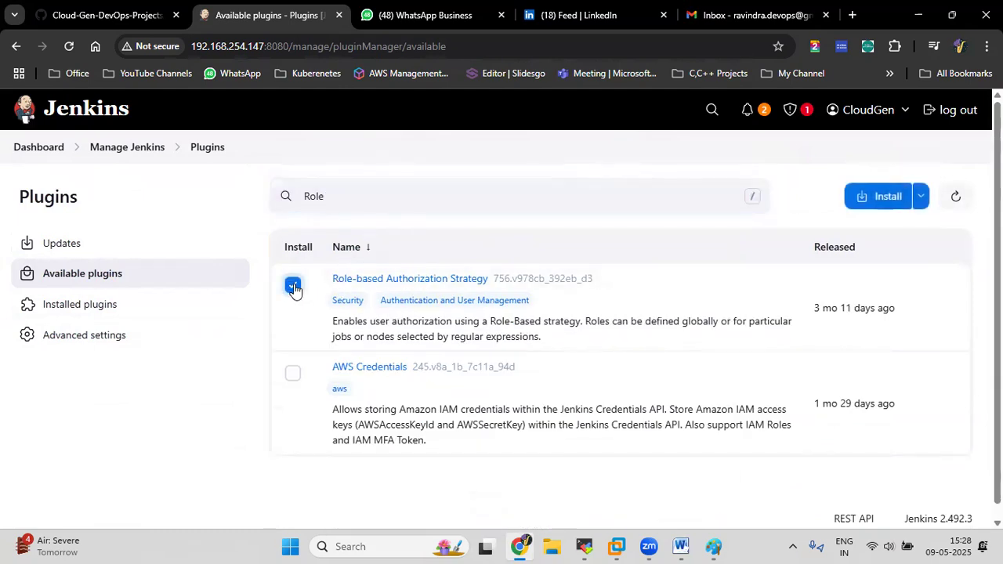
left_click(877, 196)
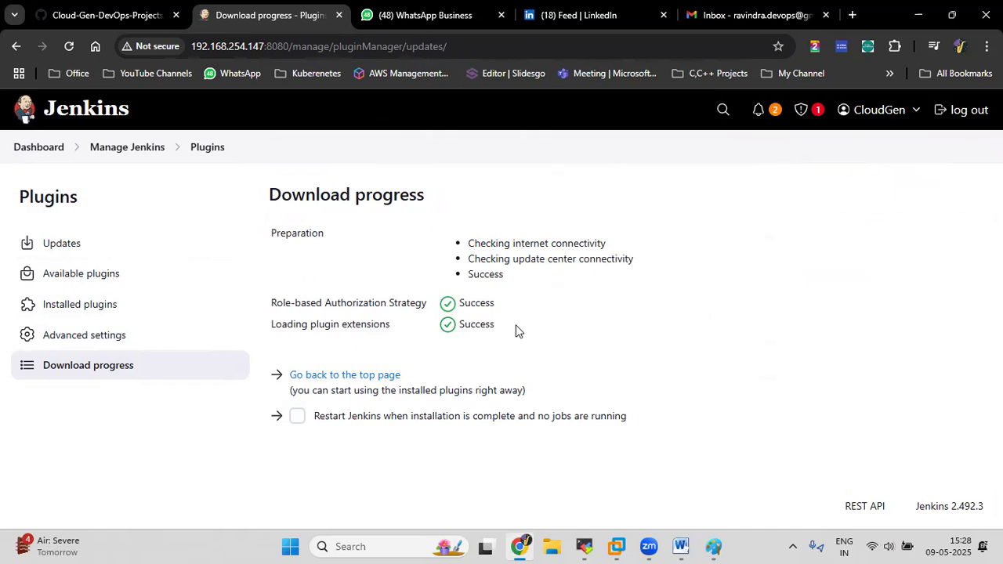
Return to the plugin manager and look through the installed plugins for Role-based Authorization Strategy.
left_click(116, 152)
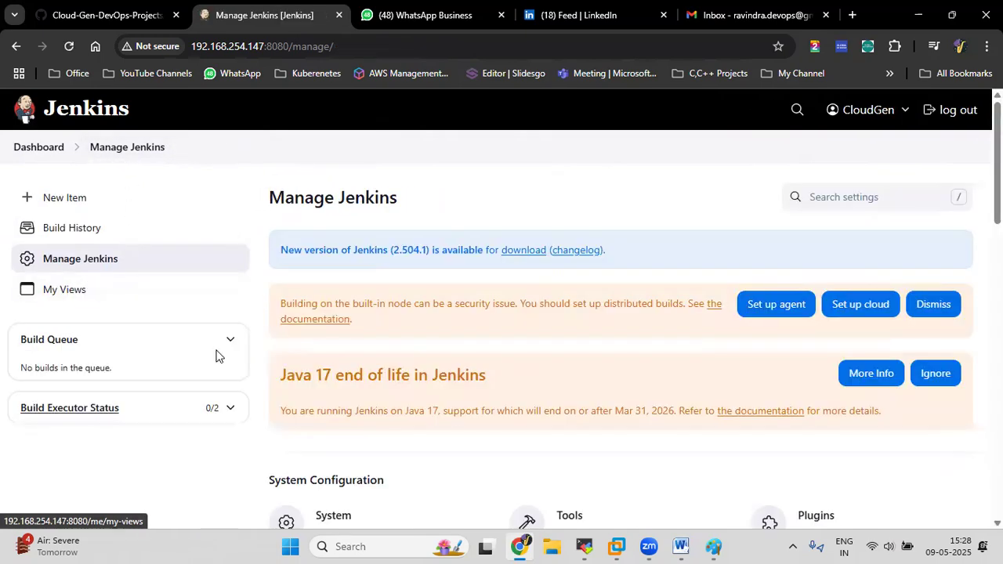
scroll(807, 439, "down", 2)
left_click(807, 442)
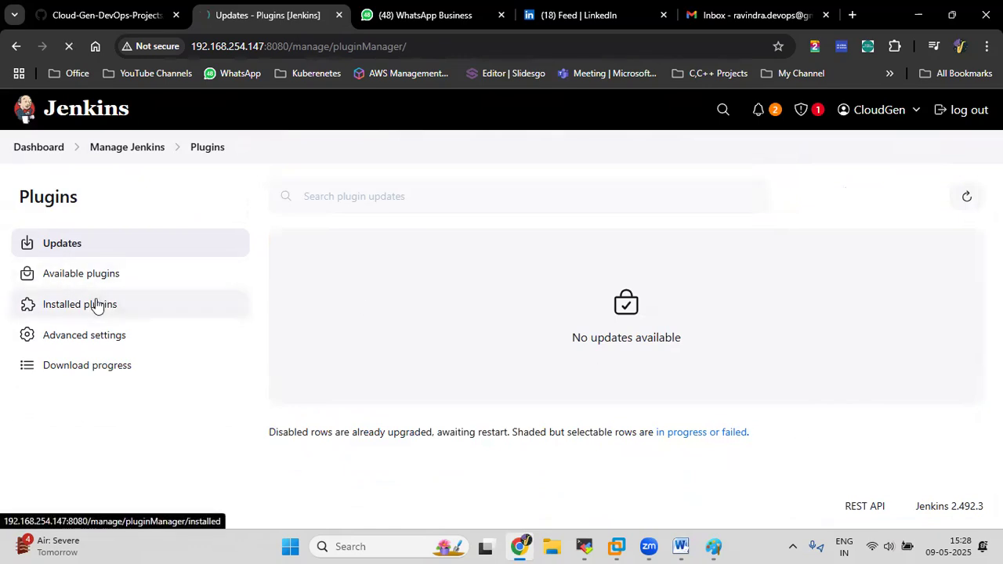
left_click(98, 304)
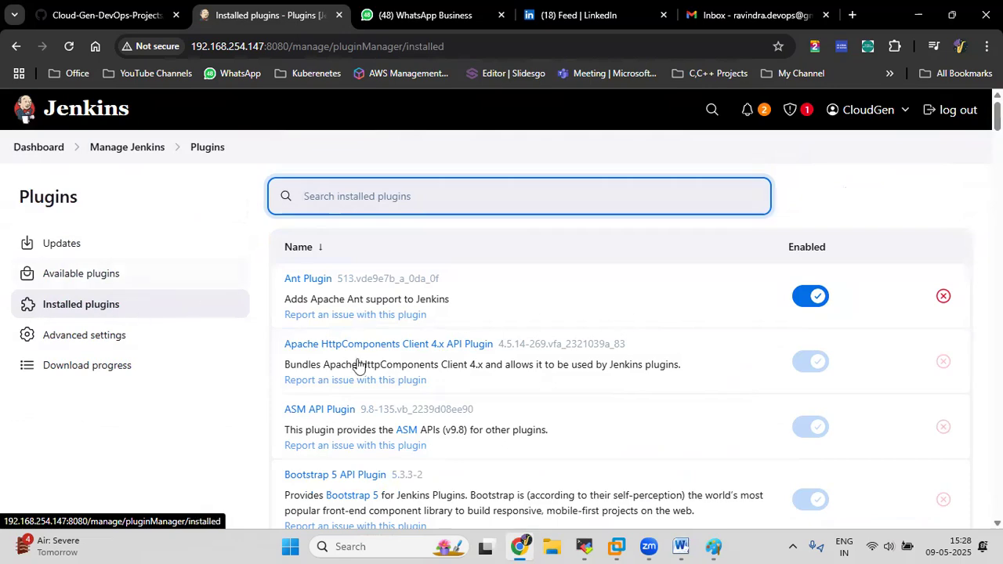
scroll(421, 298, "down", 15)
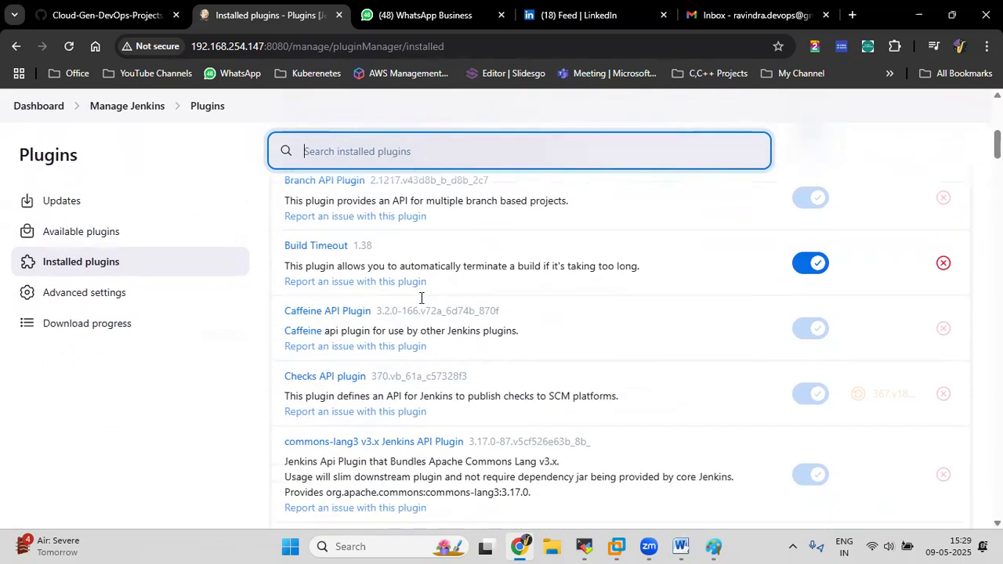
scroll(421, 298, "down", 5)
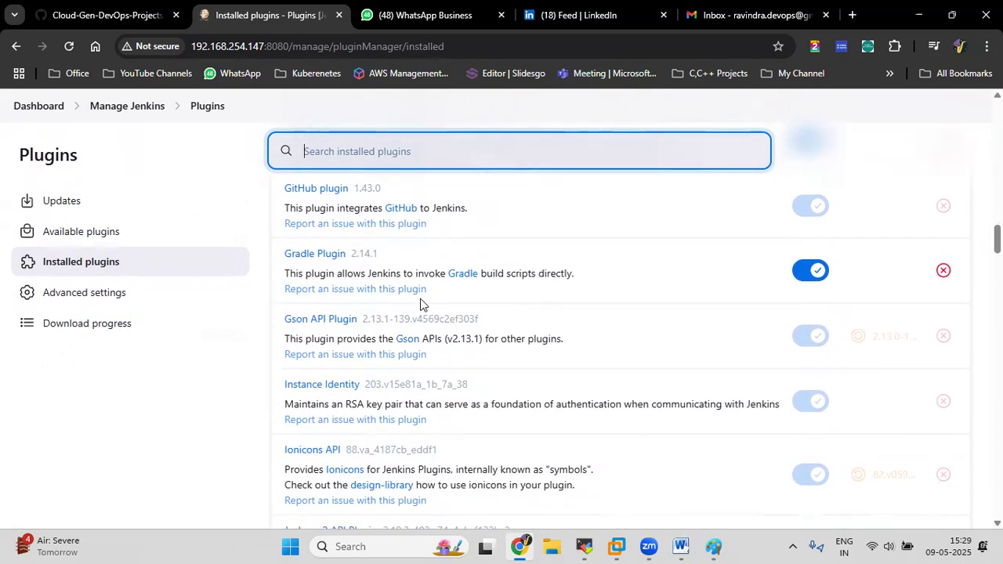
scroll(421, 304, "down", 15)
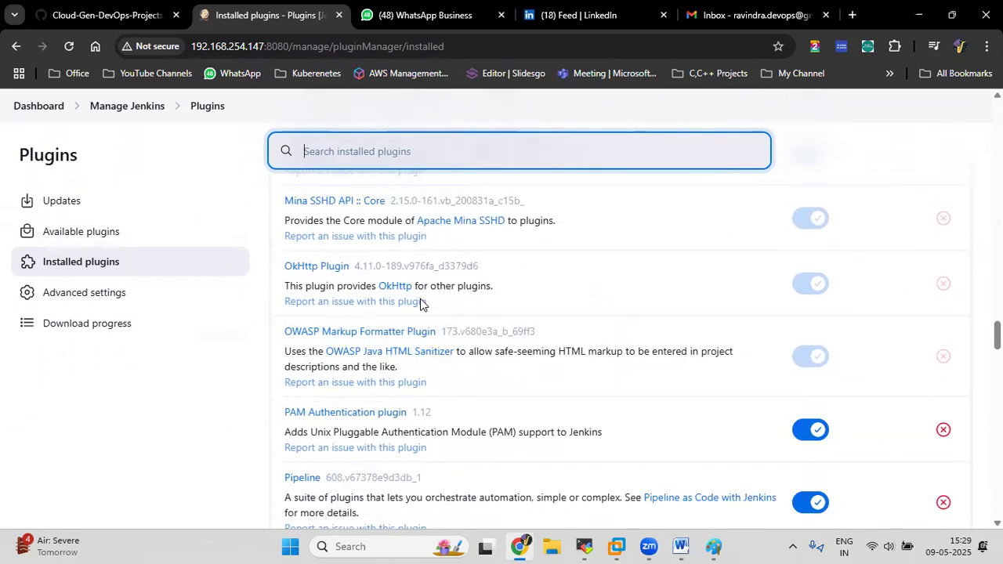
scroll(421, 304, "down", 5)
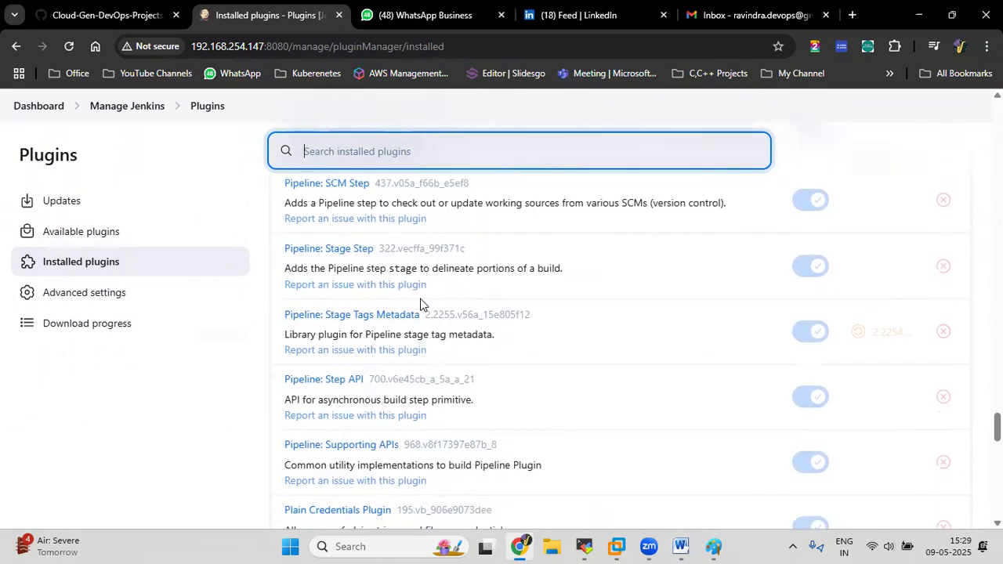
scroll(421, 304, "down", 5)
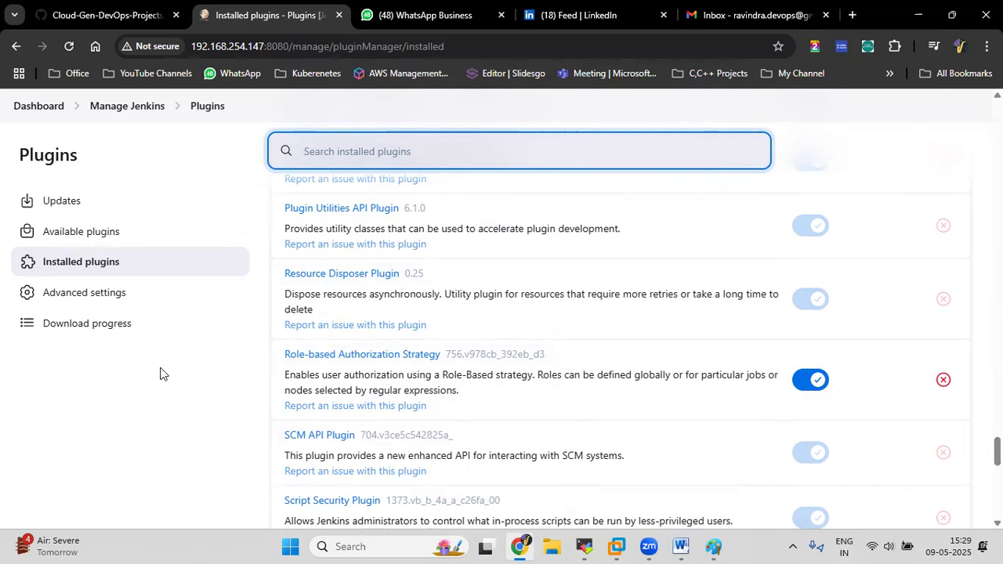
Search the available plugins for "Role" to check whether Role-based Authorization Strategy is still offered.
left_click(134, 405)
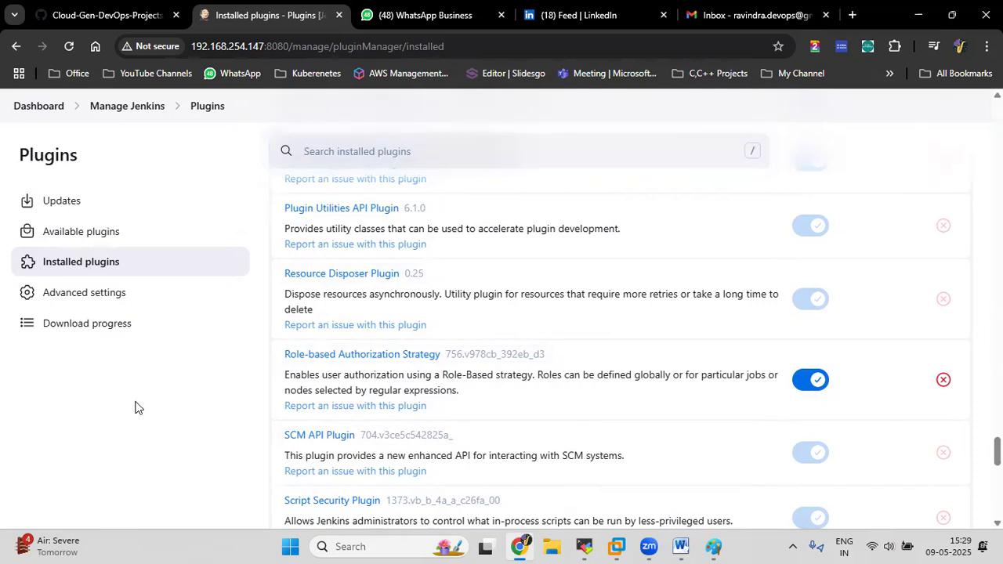
left_click(102, 235)
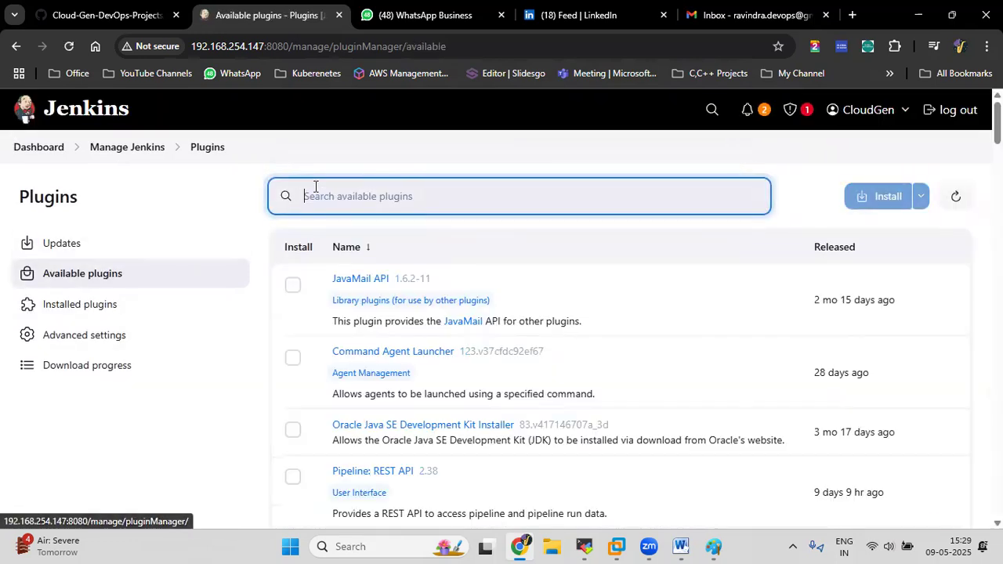
type("Role")
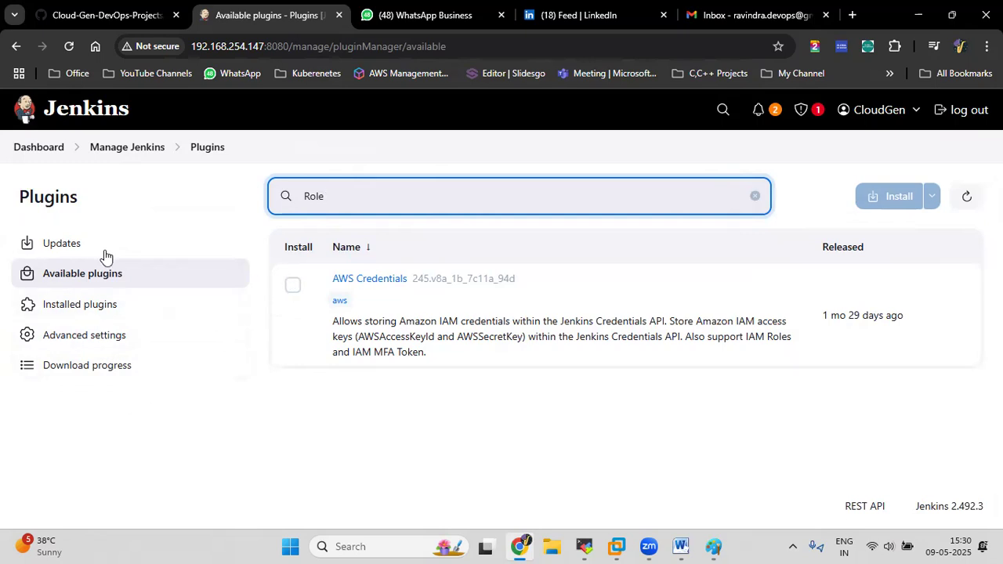
Reopen the Security settings and check the authorization options for Role-Based Strategy, closing the list without choosing one.
left_click(130, 155)
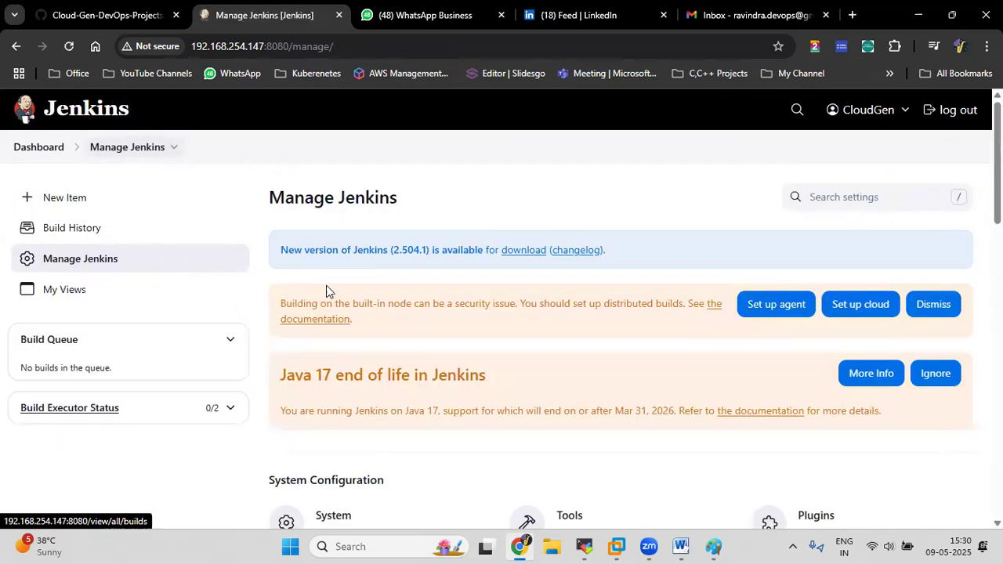
scroll(354, 286, "down", 5)
scroll(354, 284, "down", 2)
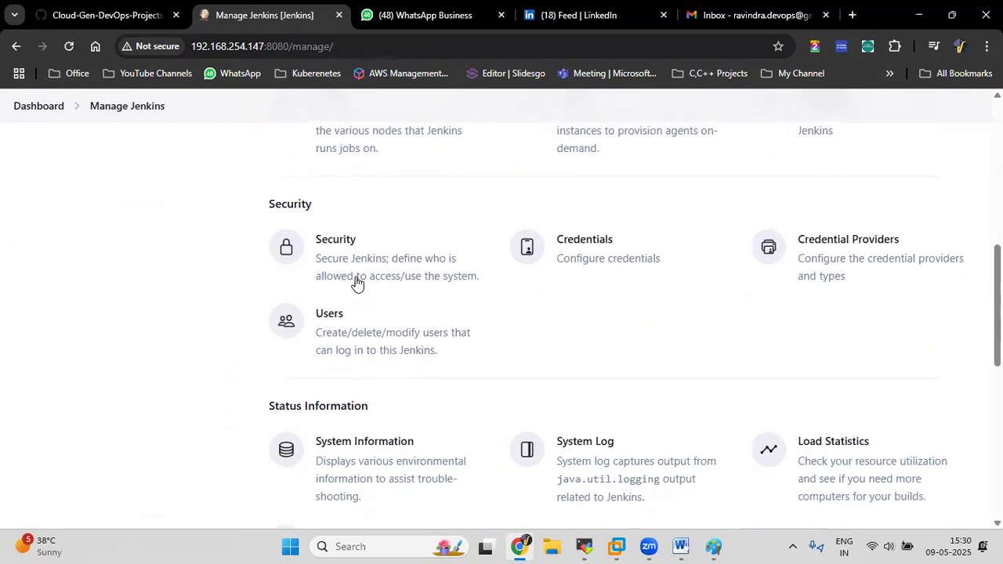
left_click(338, 244)
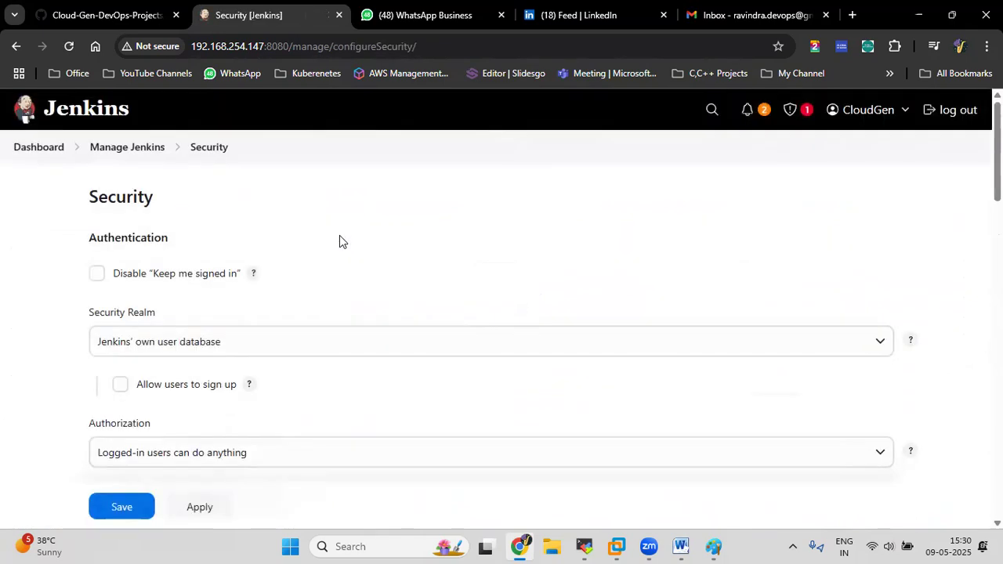
scroll(338, 242, "down", 2)
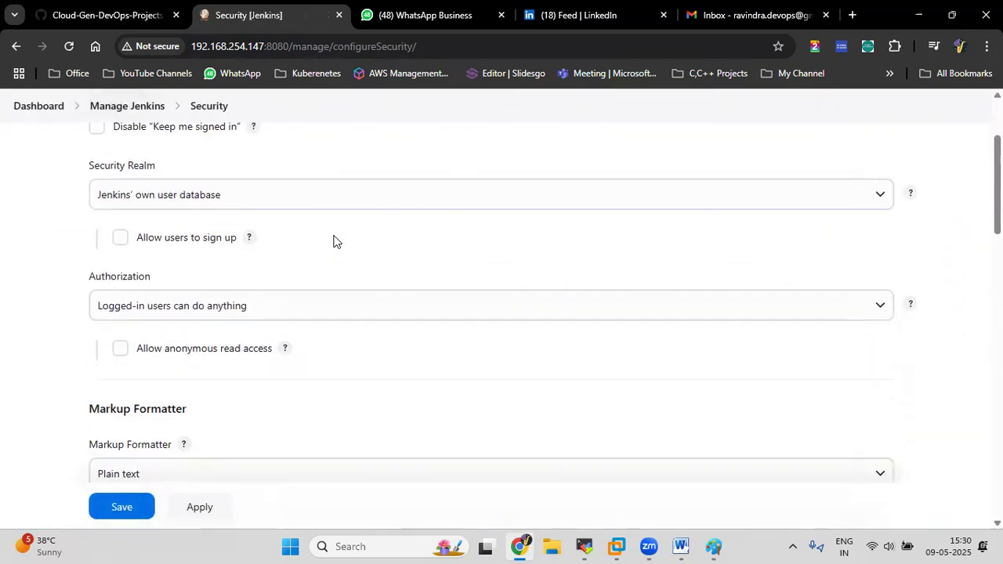
left_click(213, 306)
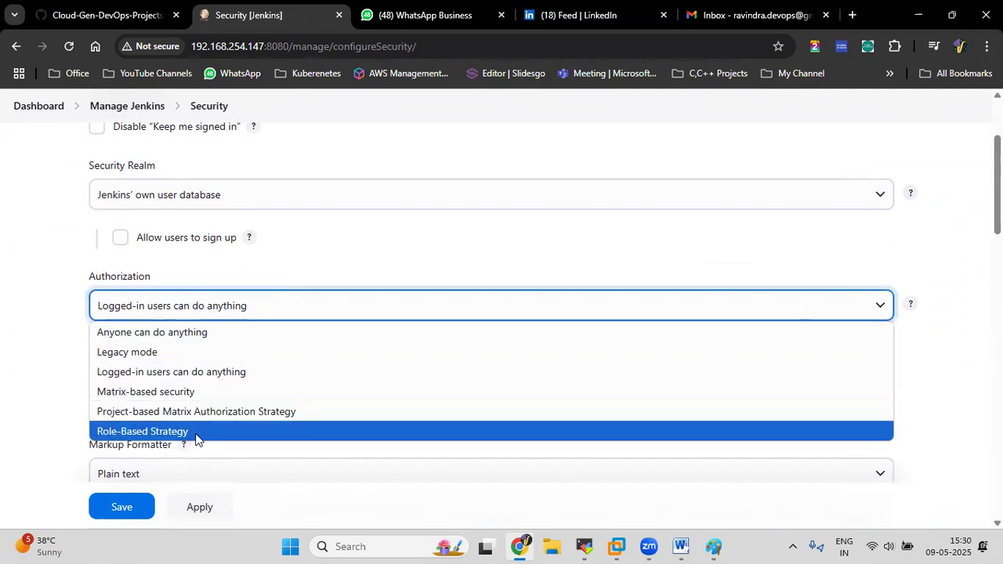
left_click(21, 364)
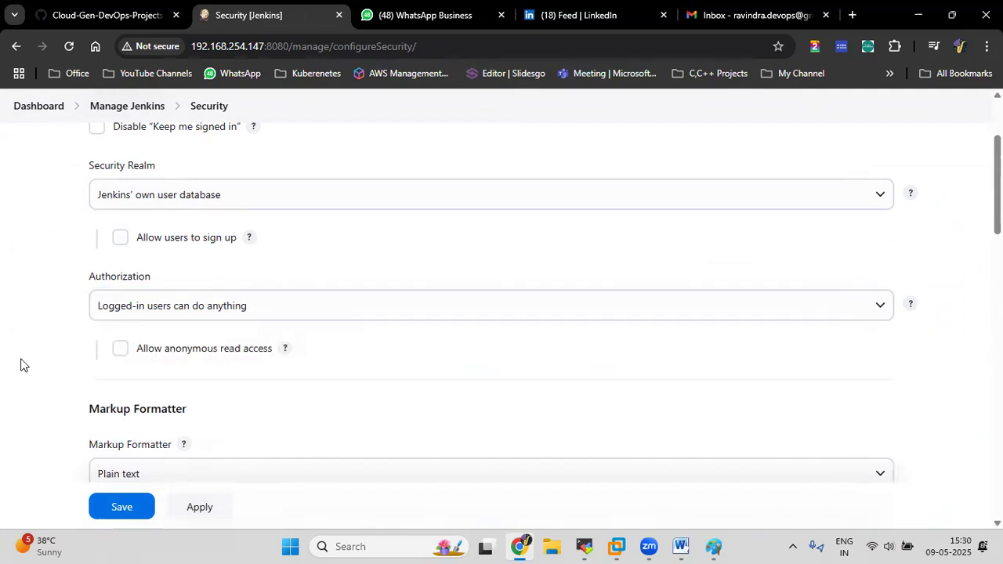
Return to Manage Jenkins and look over the System Configuration and Security sections.
left_click(110, 111)
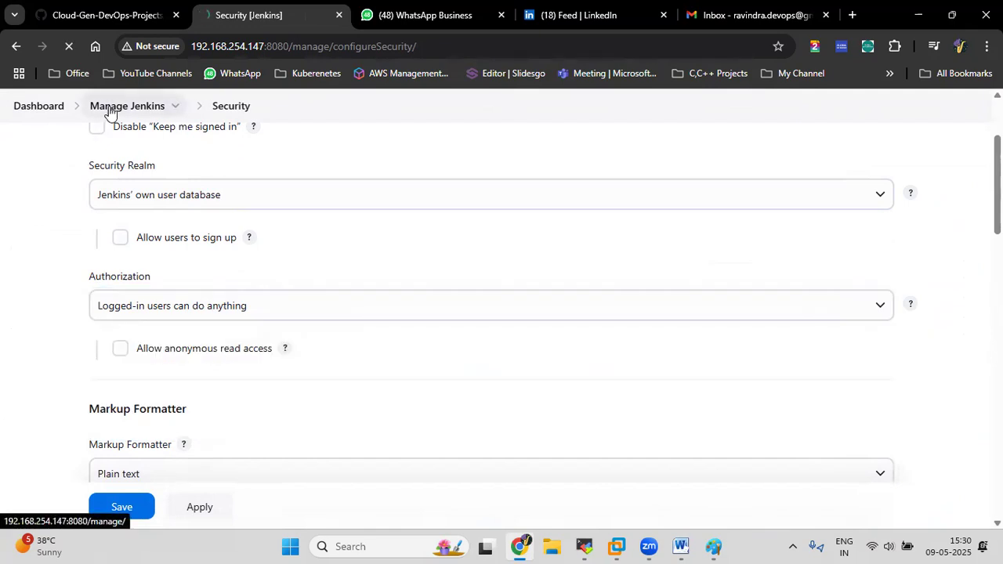
scroll(605, 357, "down", 3)
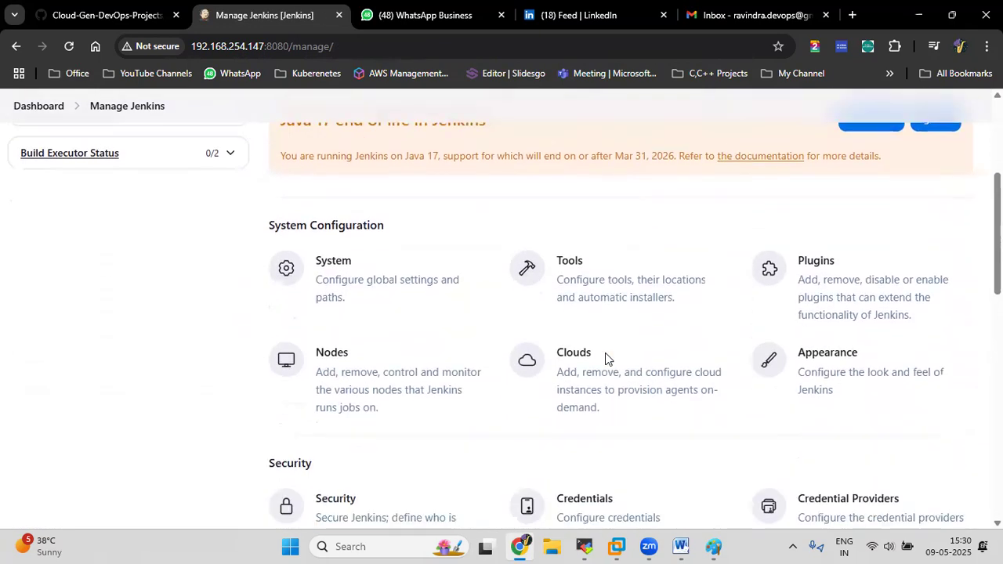
scroll(605, 353, "down", 2)
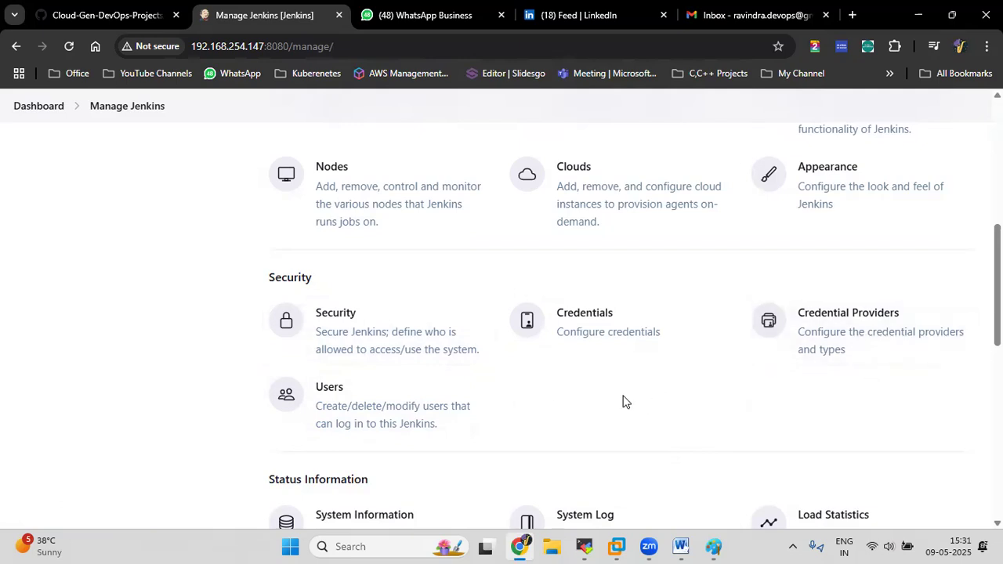
Set the authorization to Role-Based Strategy in the Security settings and save the change.
left_click(337, 315)
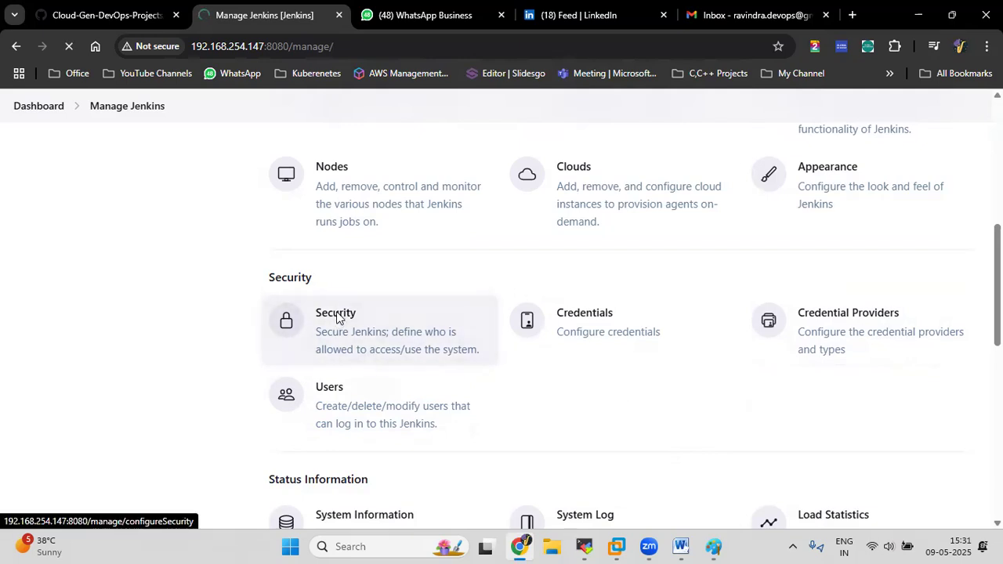
scroll(251, 389, "down", 1)
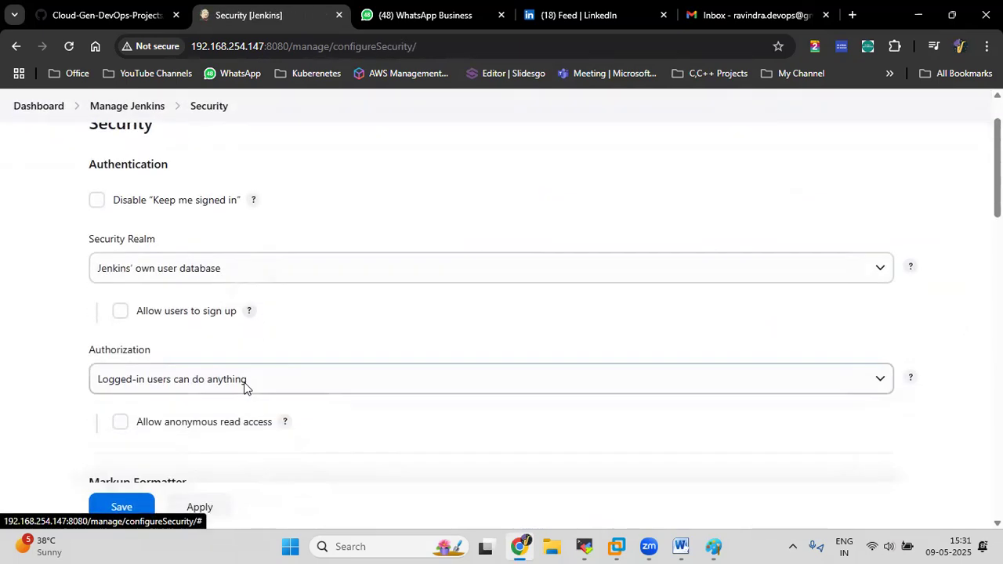
left_click(179, 379)
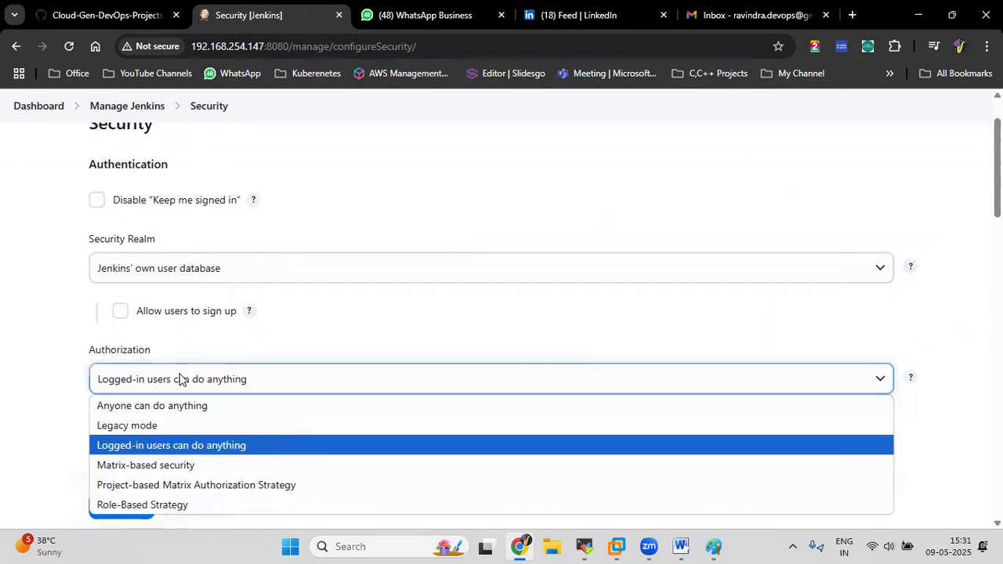
left_click(148, 504)
left_click(127, 509)
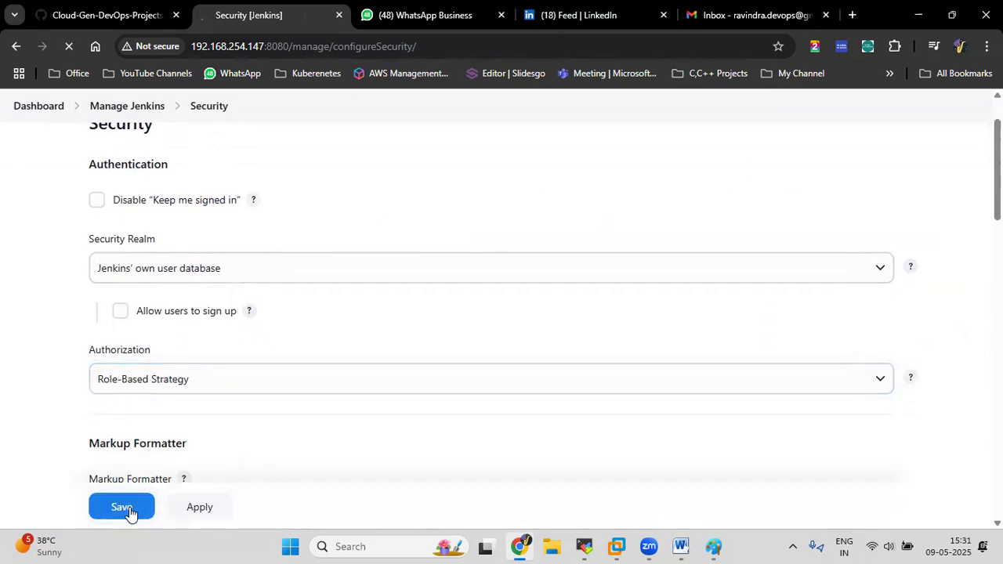
Start a new user in Jenkins' own user database and enter the person's first name as the username.
scroll(324, 400, "down", 7)
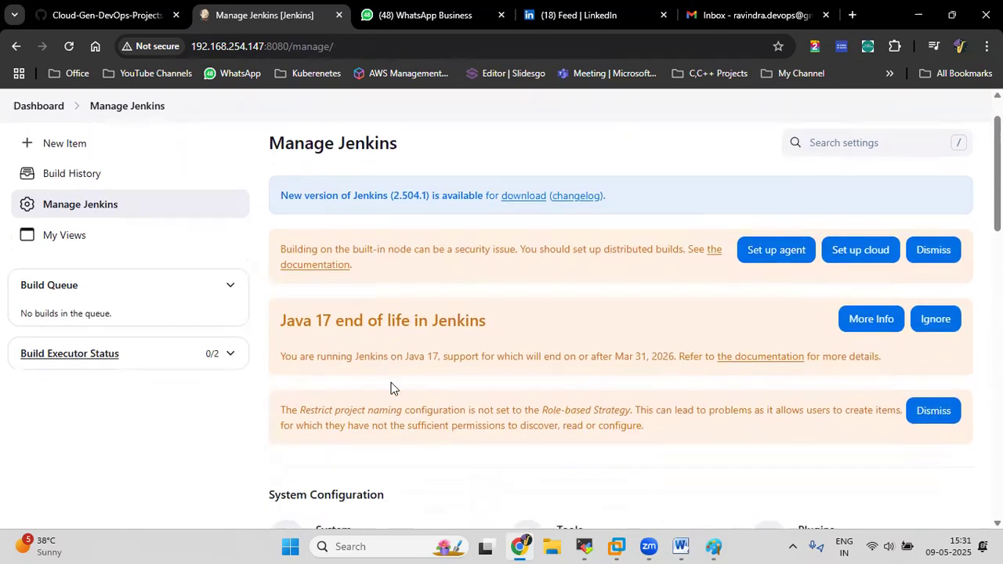
scroll(398, 384, "down", 2)
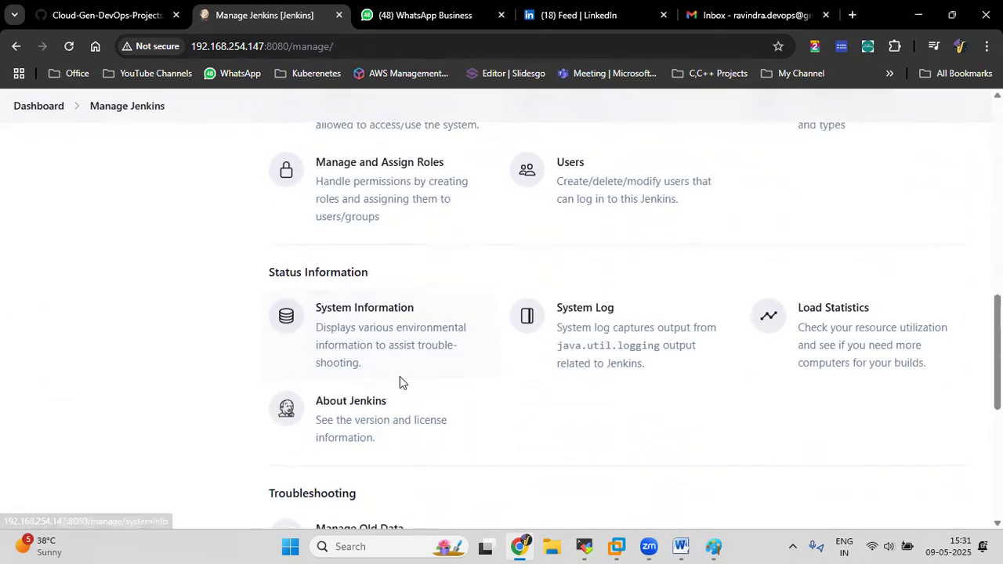
scroll(414, 353, "up", 2)
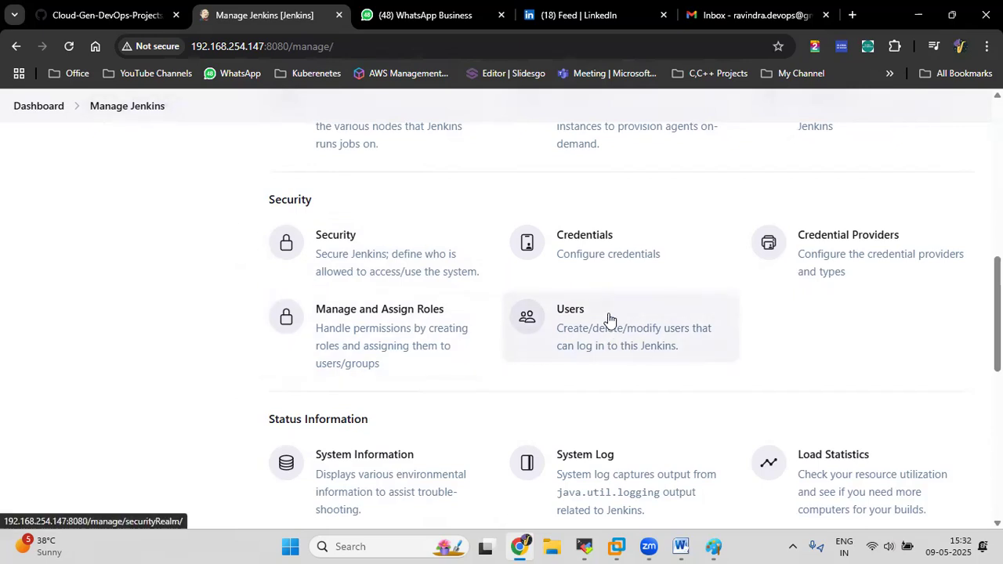
left_click(562, 319)
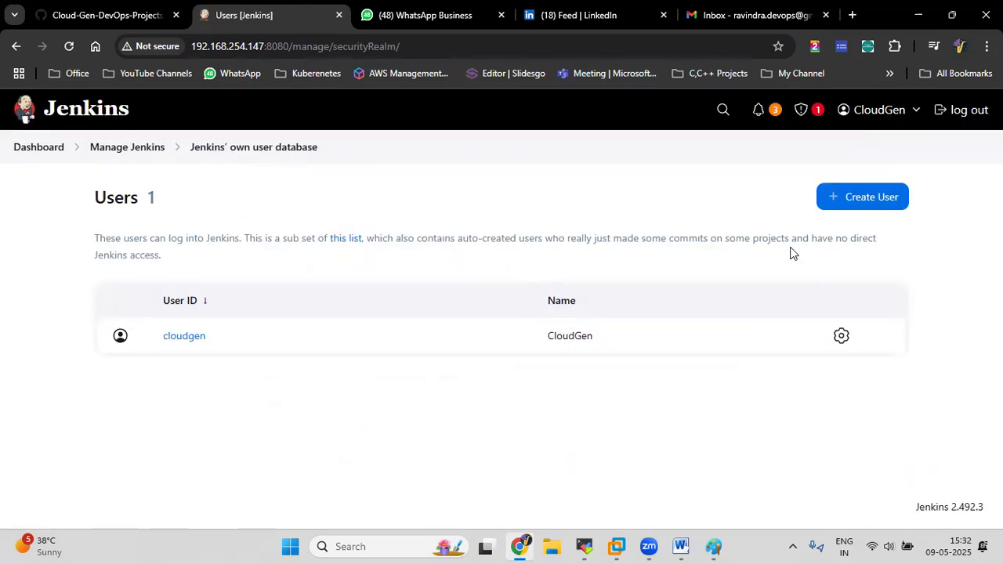
left_click(861, 207)
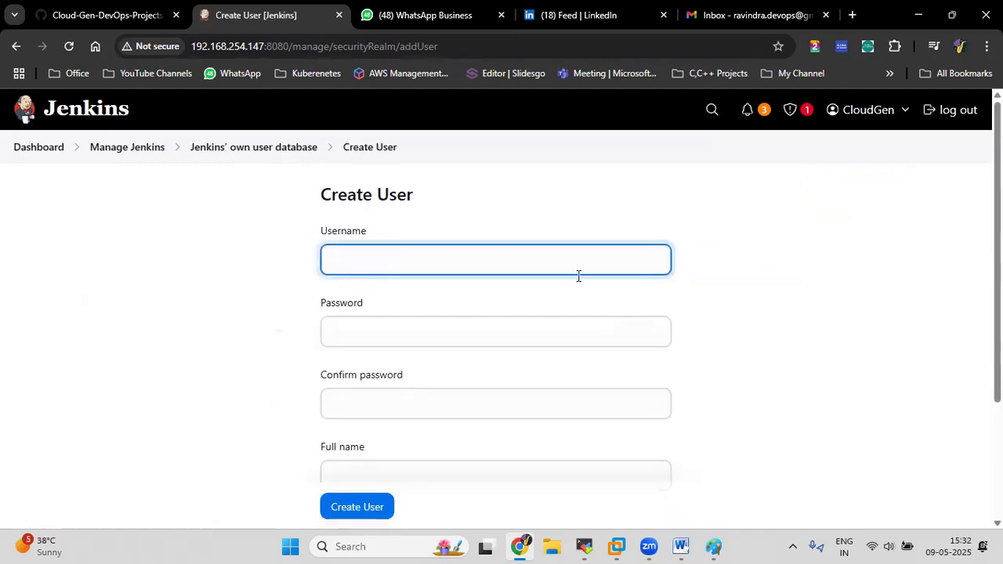
left_click(565, 262)
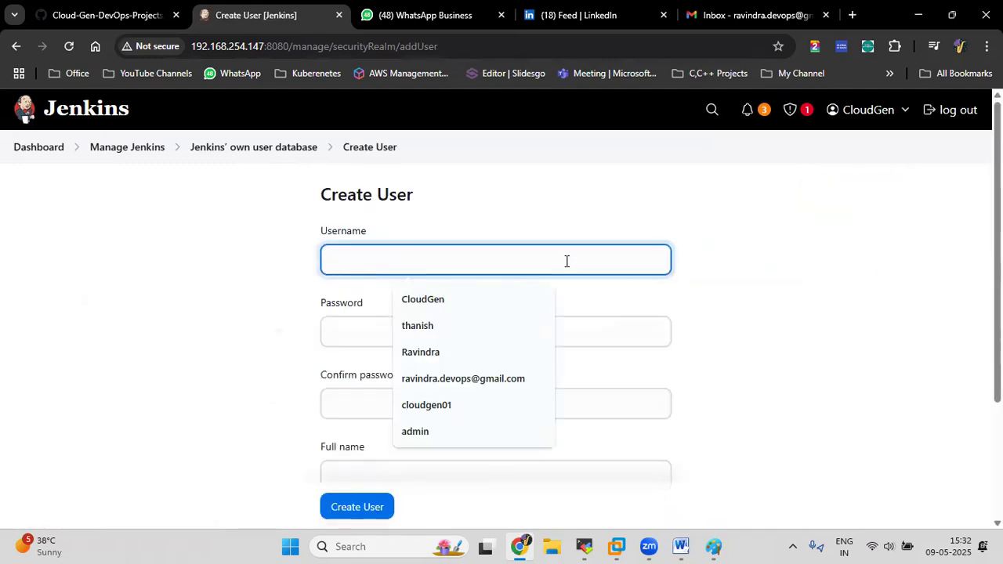
type("Ra")
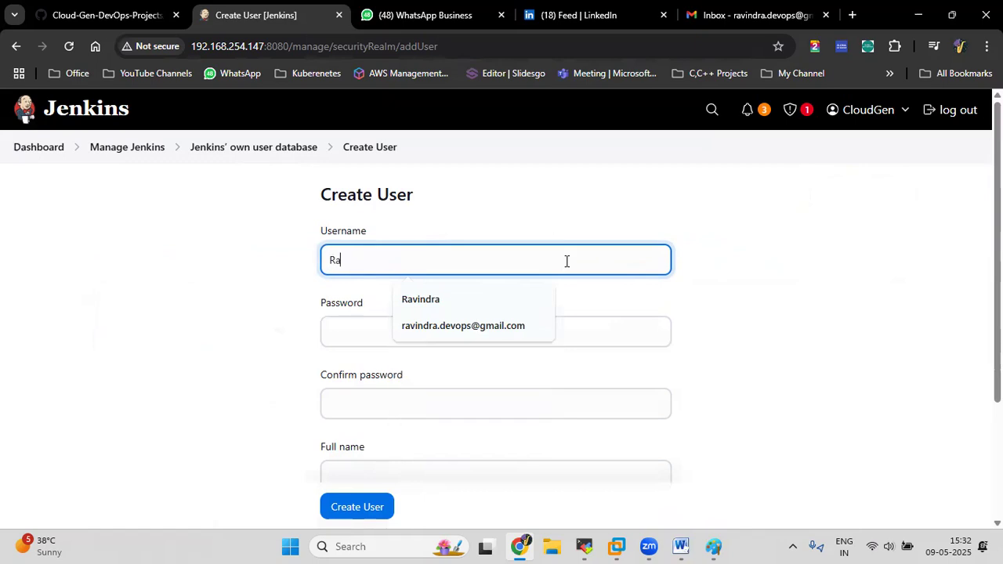
type("vindra")
Enter the new user's password and repeat it in the confirmation field.
key("ctrl+a")
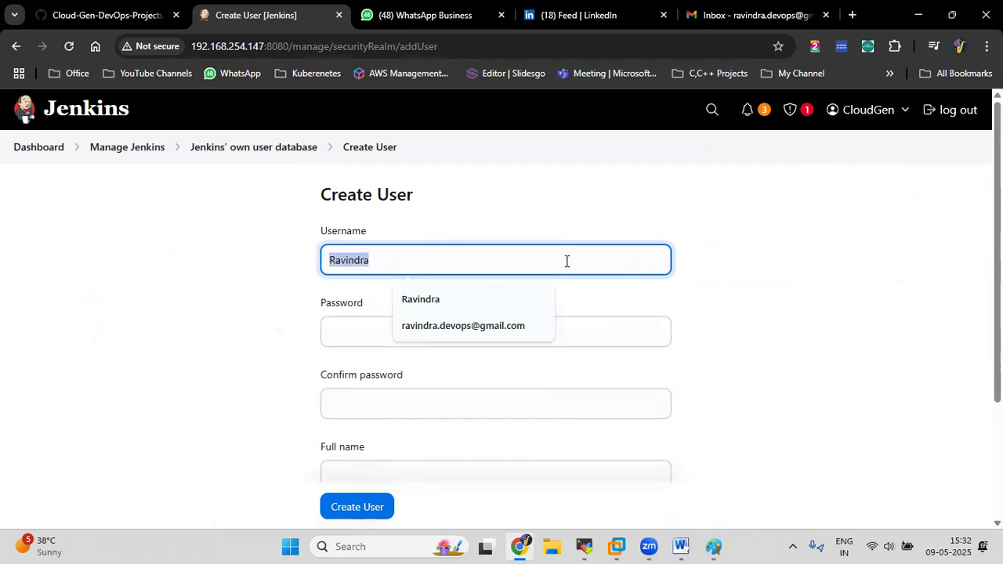
left_click(361, 328)
key("ctrl+v")
left_click(354, 415)
key("ctrl+v")
Set the full name to CloudGen, fill in the contact's e-mail and create the user, dismissing the browser's password notice.
scroll(369, 447, "down", 1)
left_click(368, 401)
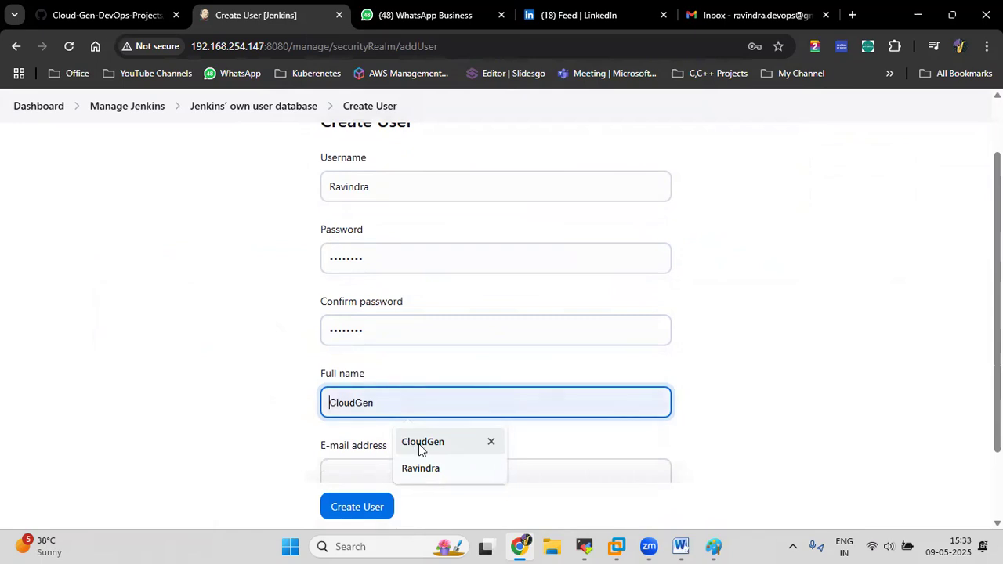
left_click(404, 441)
scroll(384, 406, "down", 1)
left_click(390, 385)
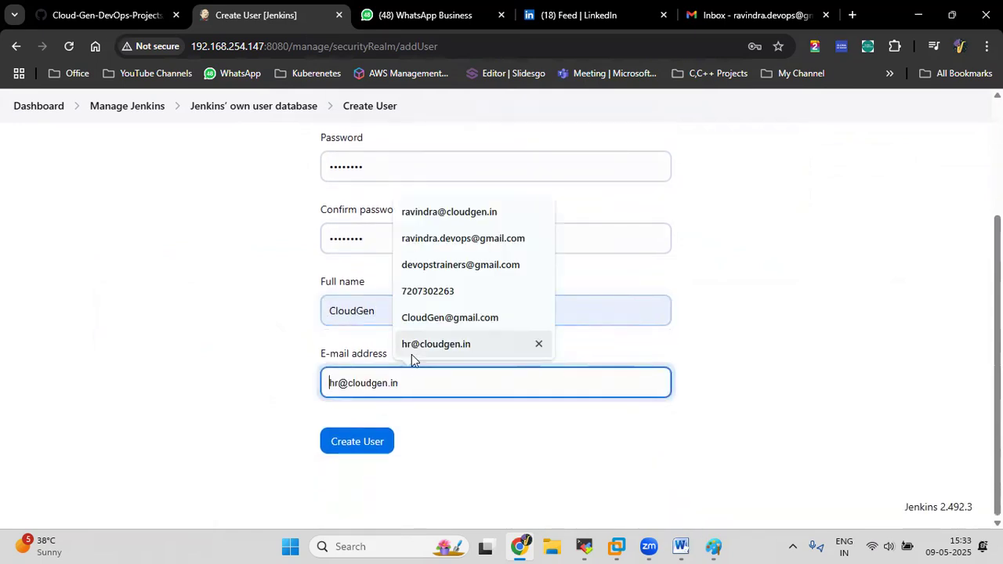
left_click(443, 238)
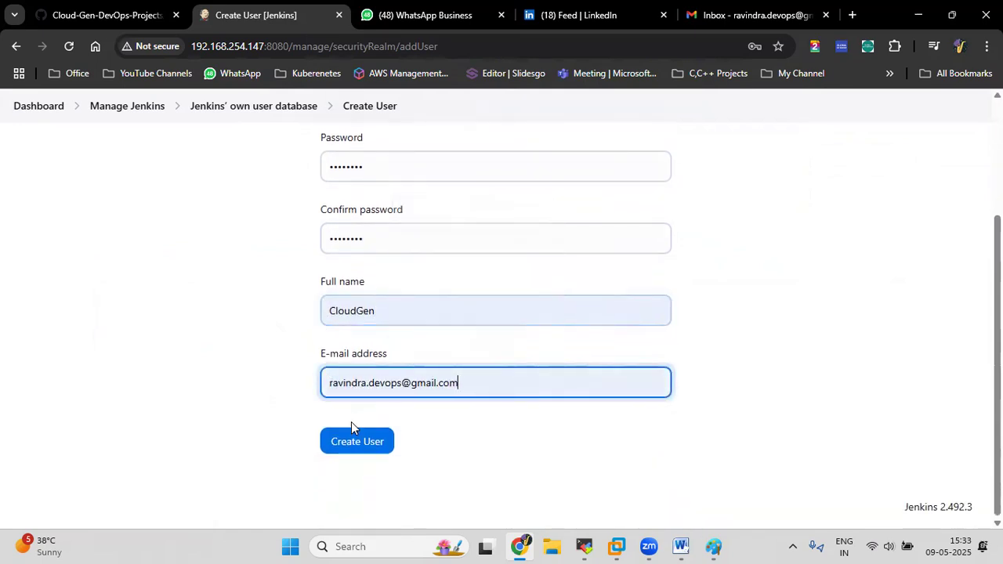
left_click(347, 443)
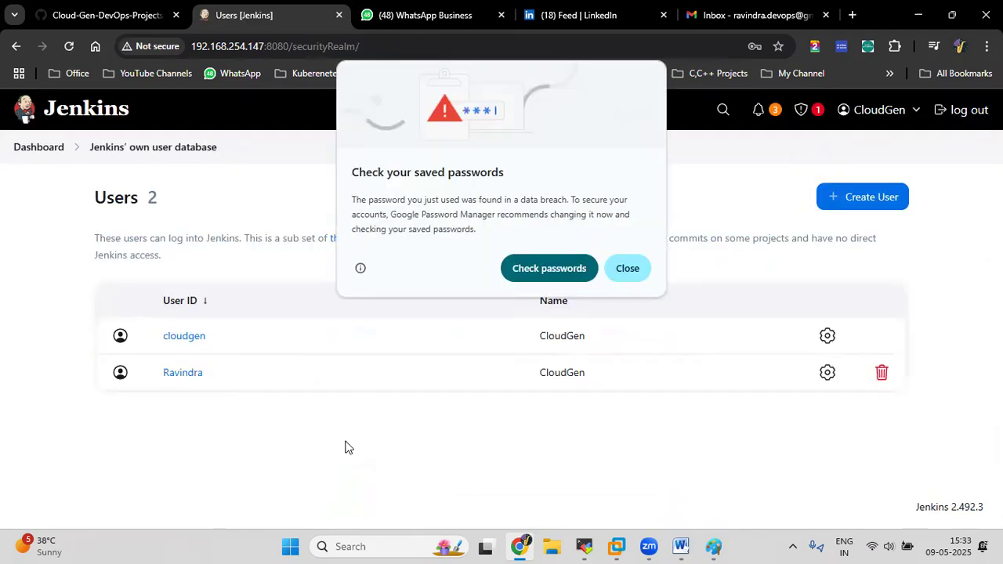
left_click(639, 267)
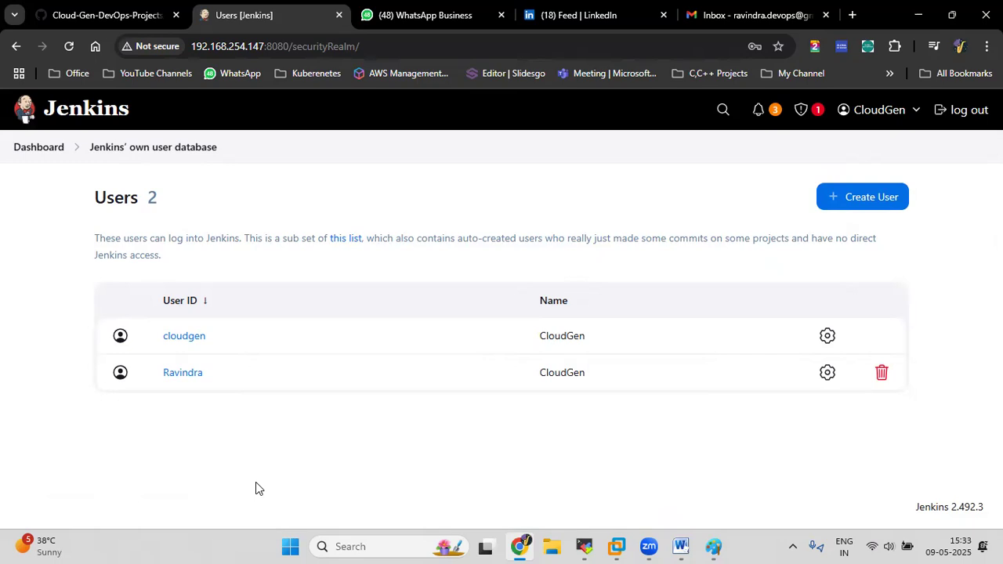
Test the new account's access by signing in with its username and password, and log out again.
left_click(969, 109)
type("Ravindra")
left_click(694, 294)
key("ctrl+v")
left_click(701, 394)
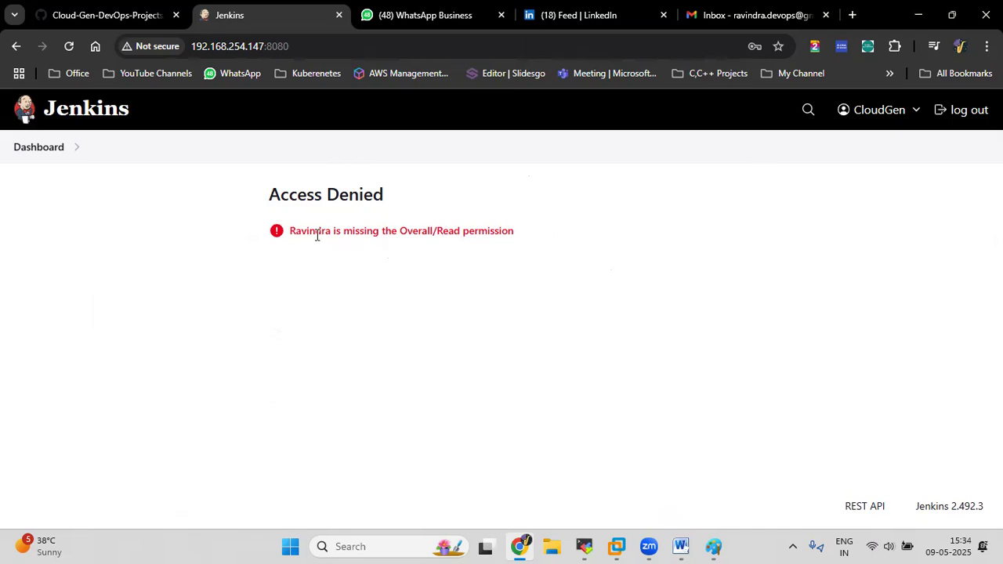
left_click(962, 111)
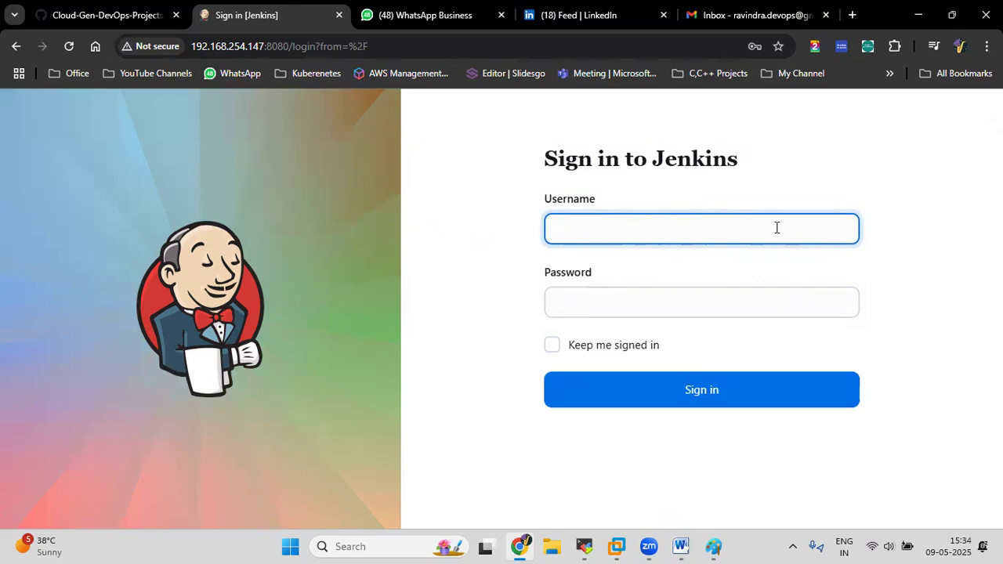
Try to sign in to Jenkins with a pasted username and the account password.
type("CloudGen")
key("ctrl+a")
key("ctrl+v")
key("ctrl+v")
key("Tab")
key("ctrl+v")
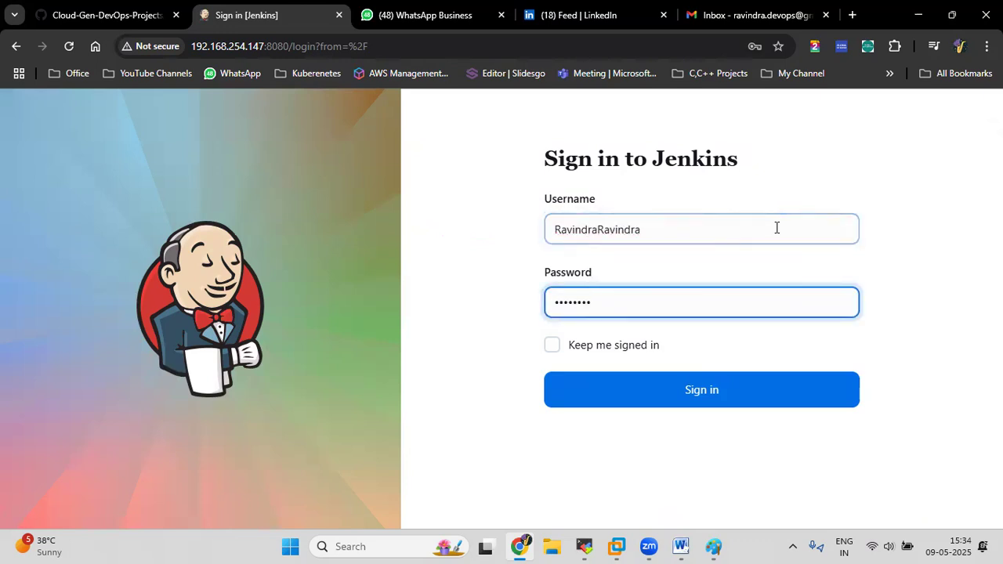
left_click(712, 390)
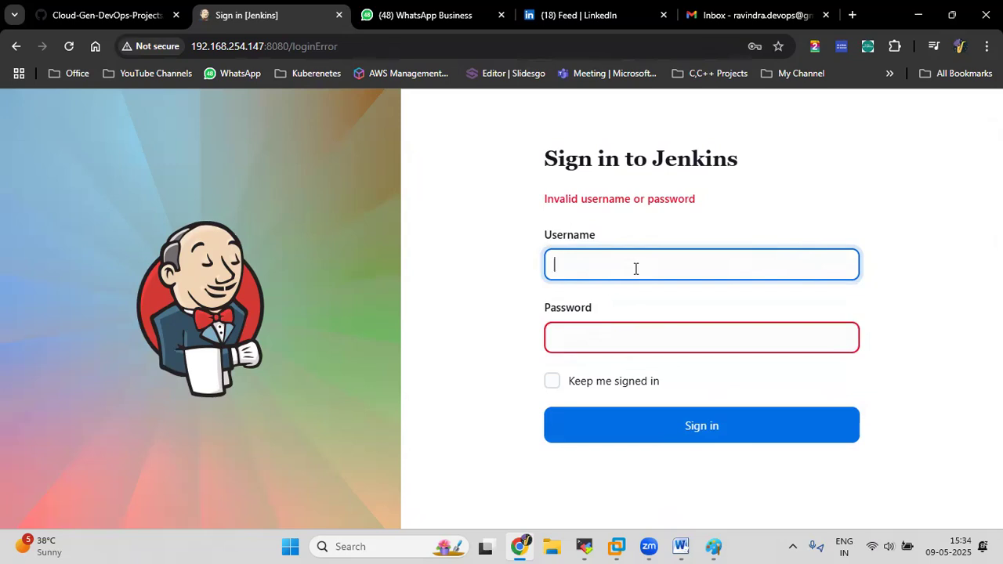
Sign in to Jenkins as CloudGen with the account password.
type("CloudGen")
key("ctrl+a")
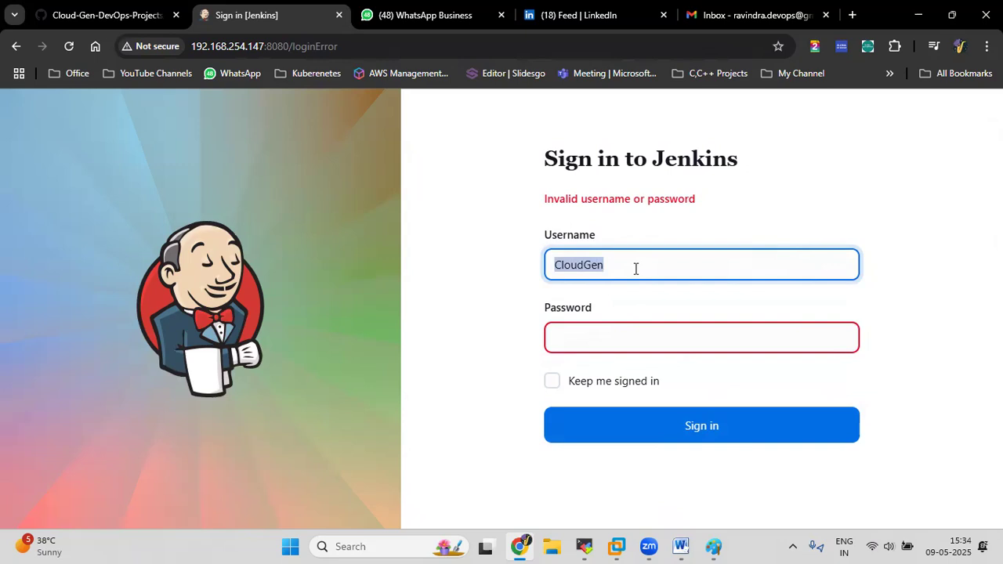
key("Tab")
key("ctrl+v")
left_click(679, 421)
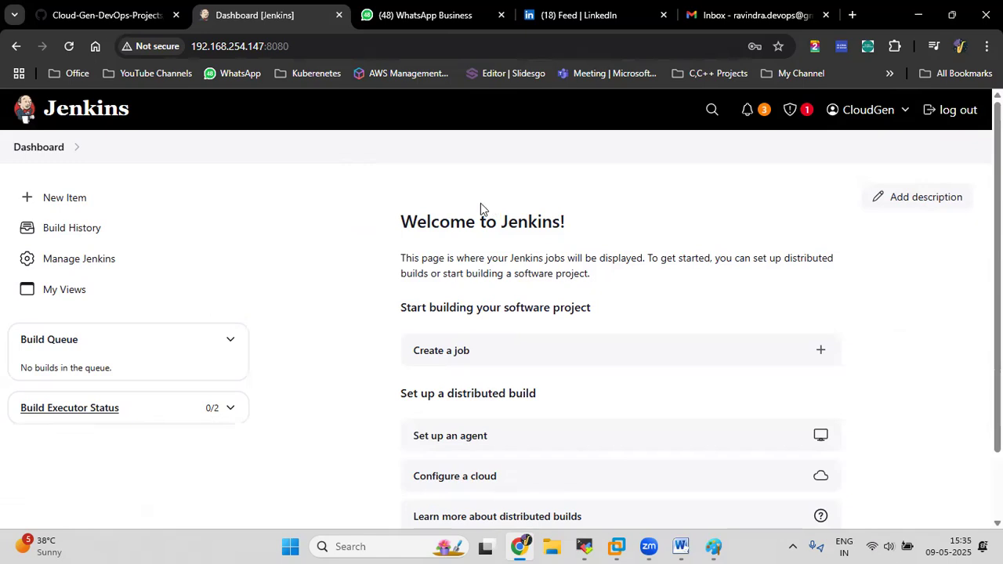
In Manage and Assign Roles, add a global role Build-Engineer with the Overall Read permission and save it.
left_click(94, 265)
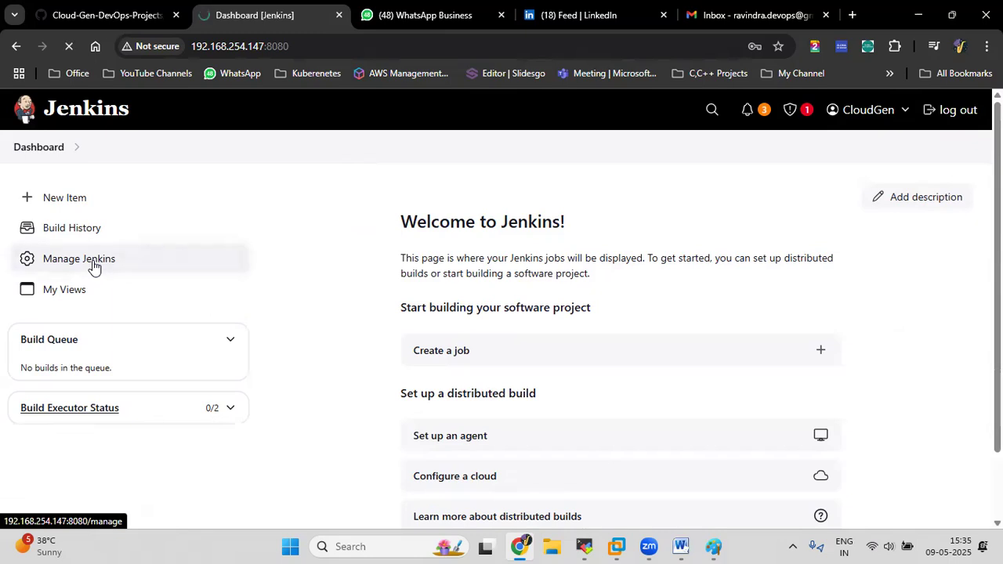
scroll(595, 375, "down", 7)
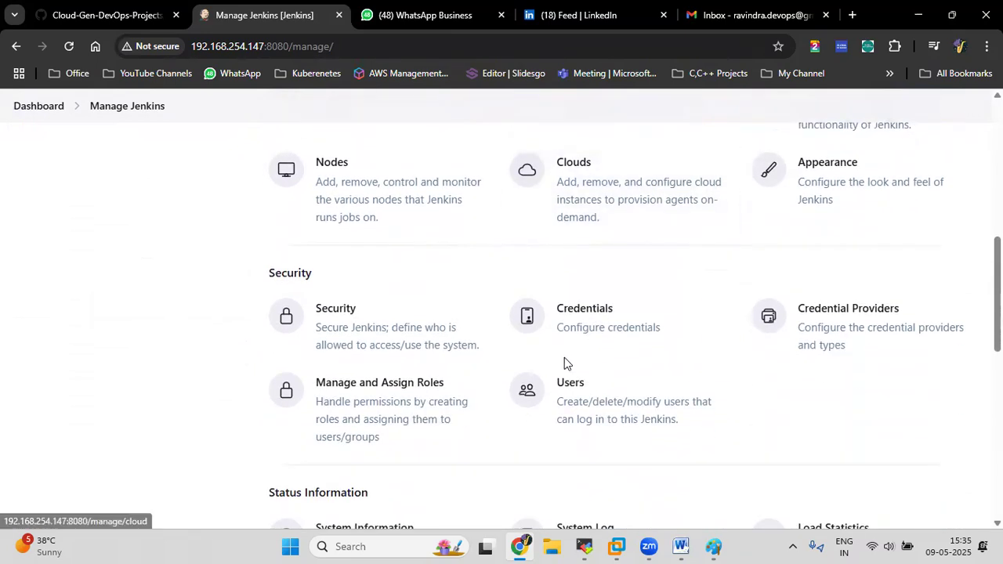
left_click(366, 391)
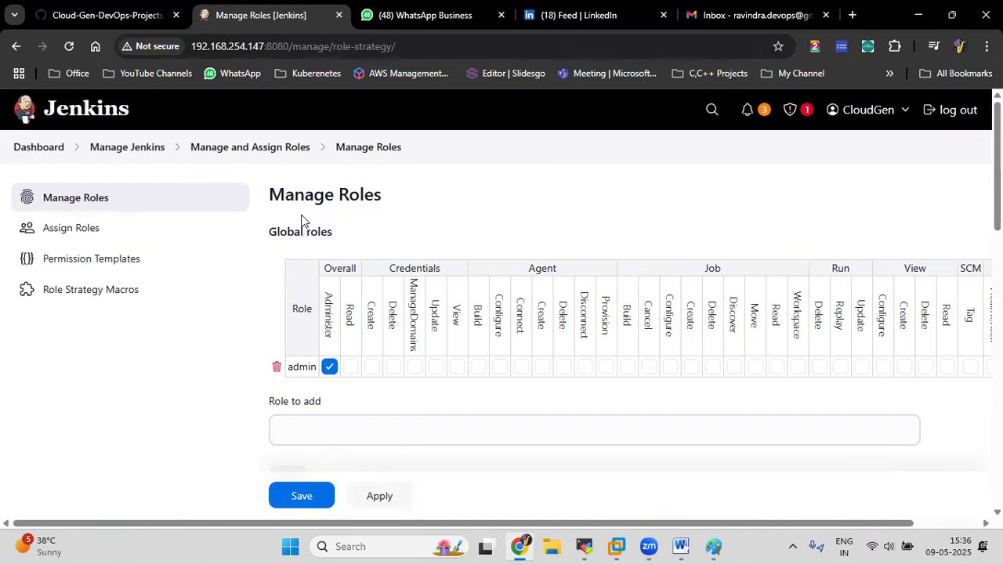
scroll(313, 259, "down", 1)
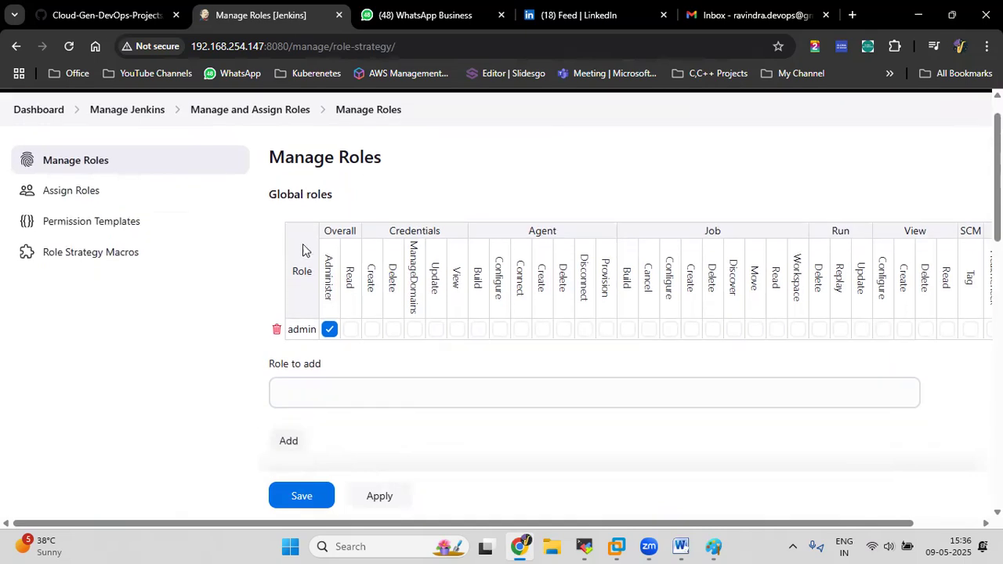
left_click(342, 349)
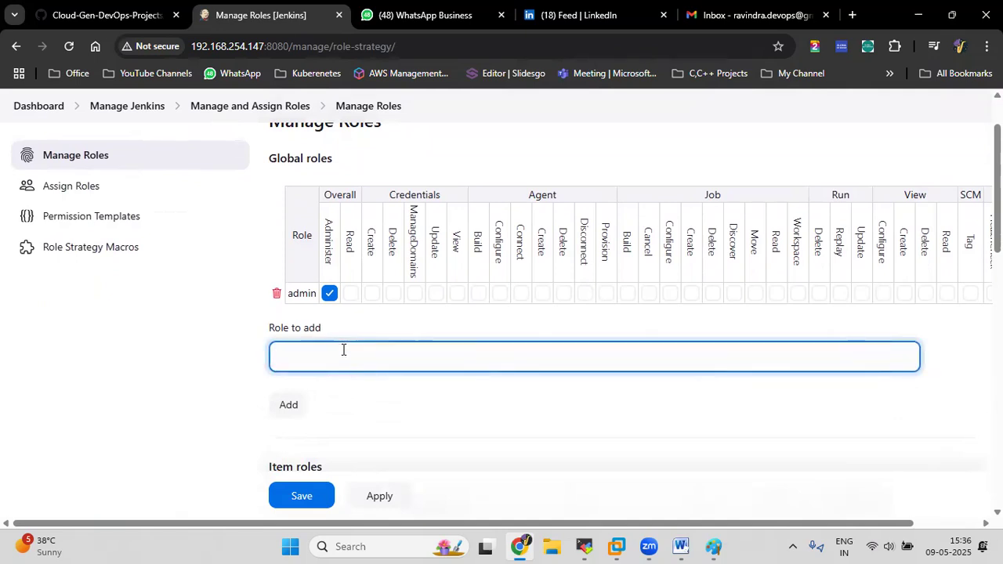
type("Build-Engineer")
left_click(284, 405)
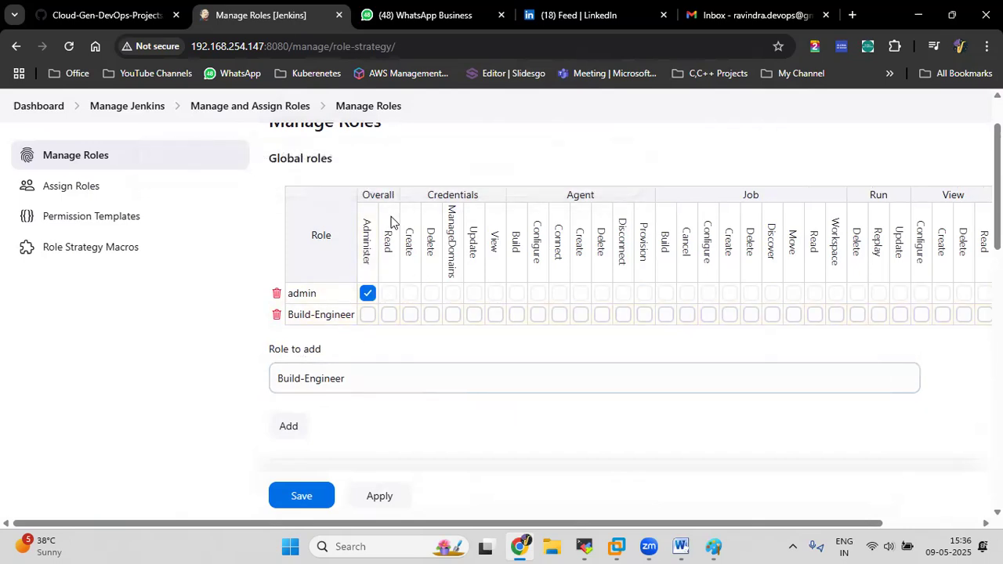
left_click(388, 316)
left_click(313, 495)
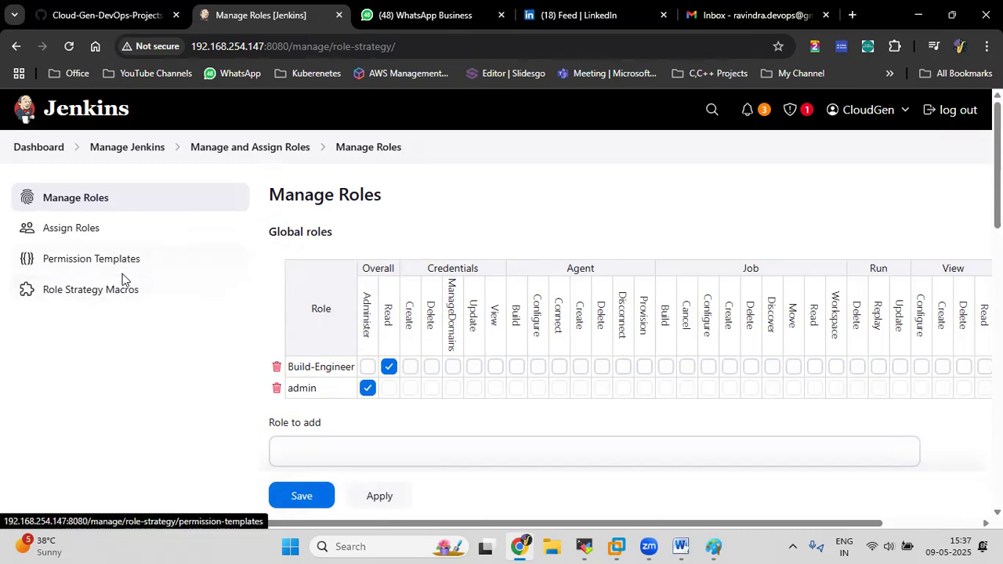
Add the newly created user to the global roles table in Assign Roles by entering their user ID.
left_click(70, 228)
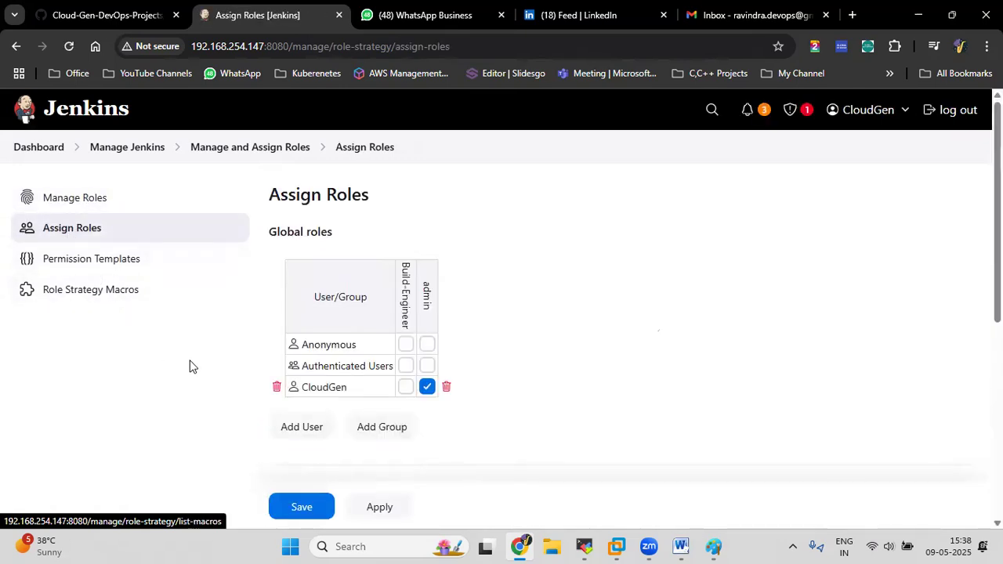
scroll(190, 366, "down", 1)
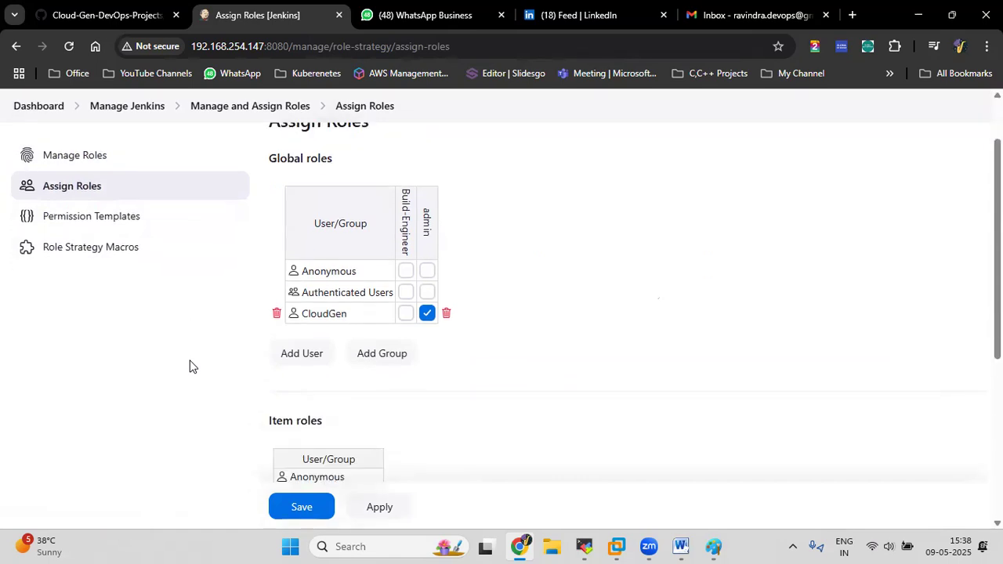
left_click(288, 355)
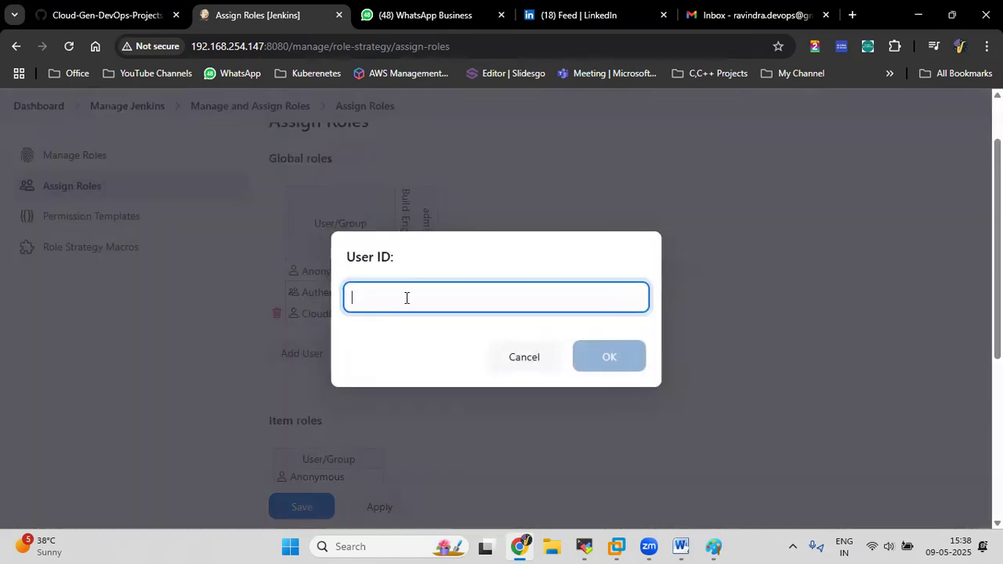
type("R")
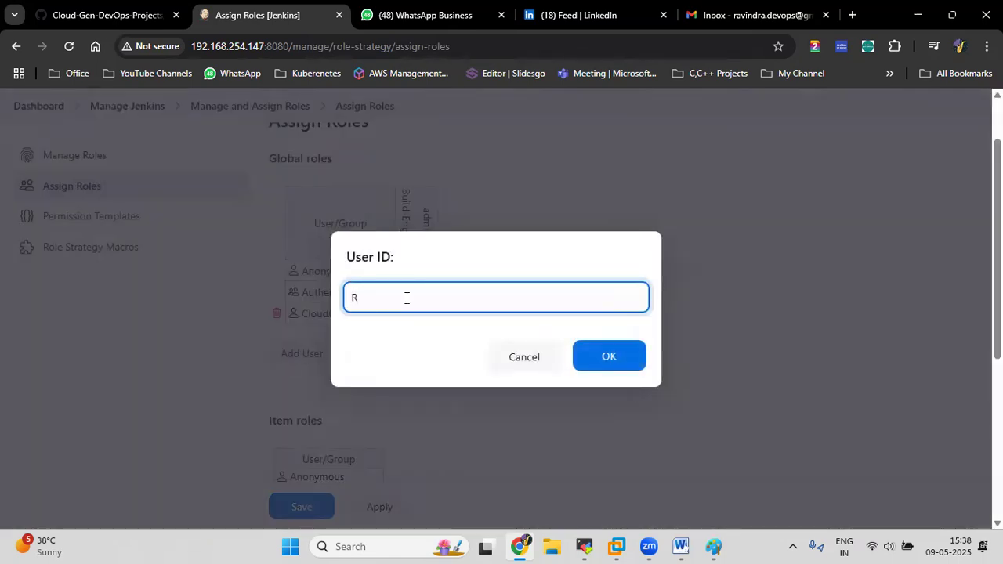
type("avindra")
left_click(610, 357)
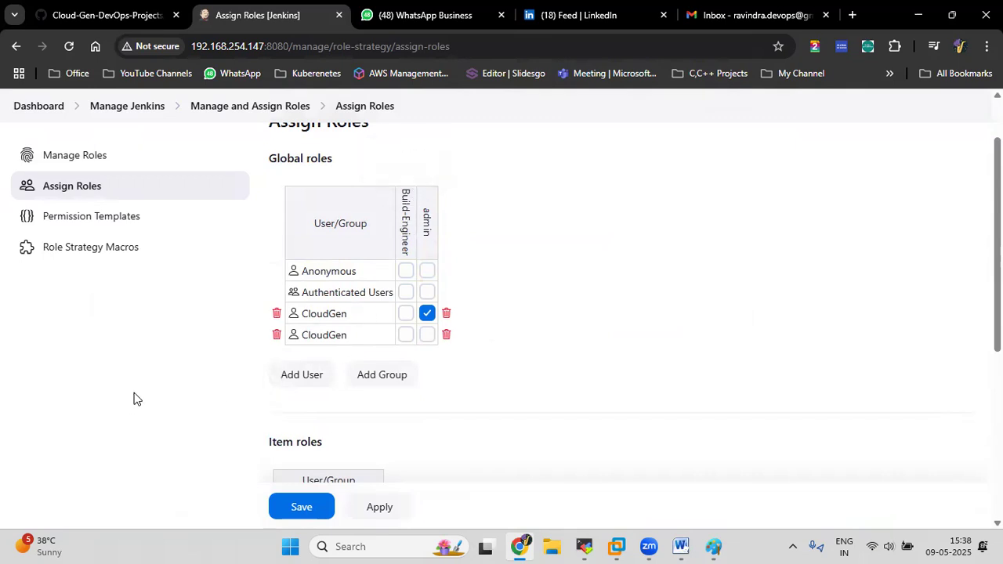
Try to add the new user to the global roles again by user ID, and reload the page to discard the unsaved row.
scroll(133, 391, "down", 1)
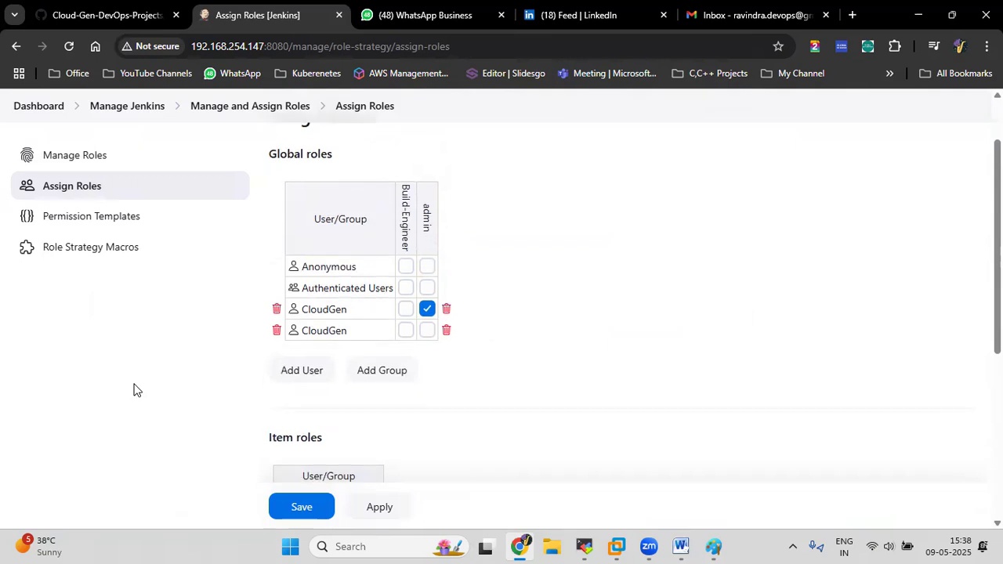
scroll(133, 389, "down", 1)
scroll(133, 390, "up", 2)
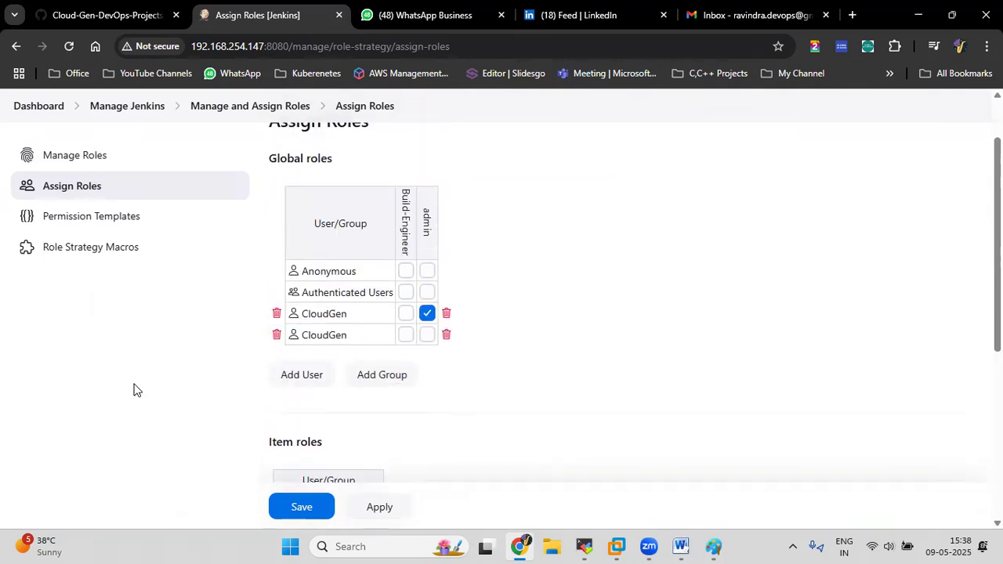
left_click(301, 376)
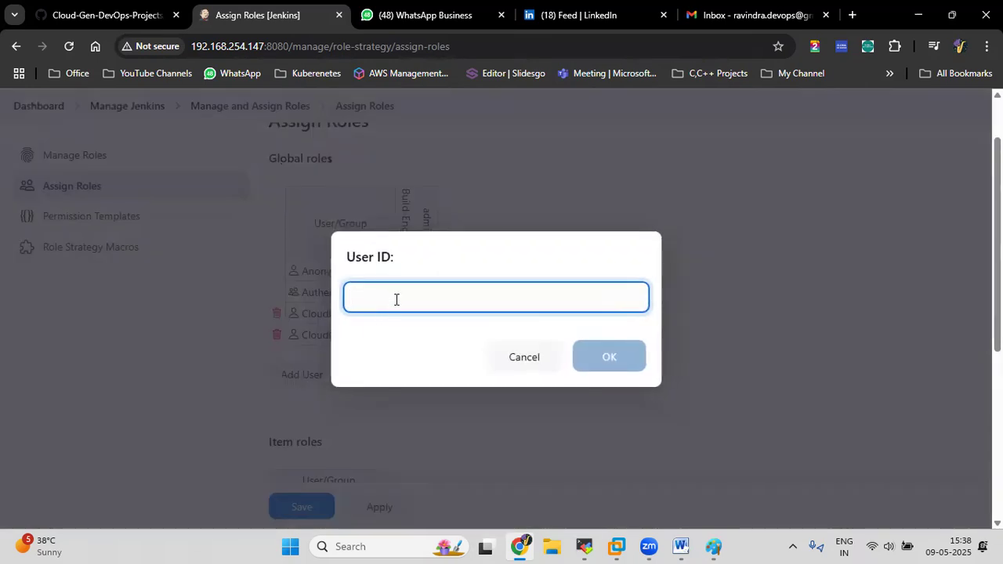
type("Ravindra")
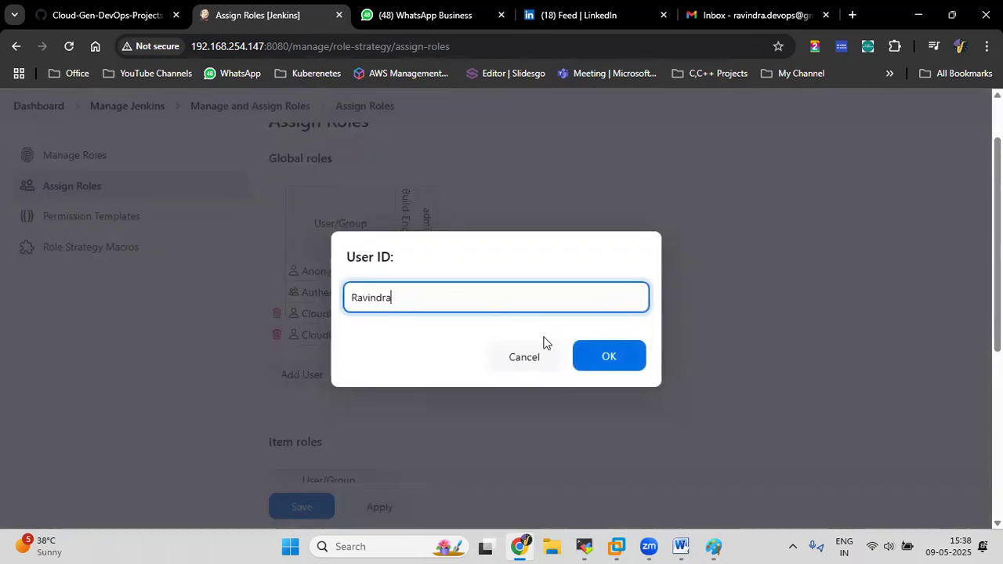
left_click(603, 357)
left_click(608, 327)
scroll(576, 306, "down", 1)
scroll(576, 306, "down", 2)
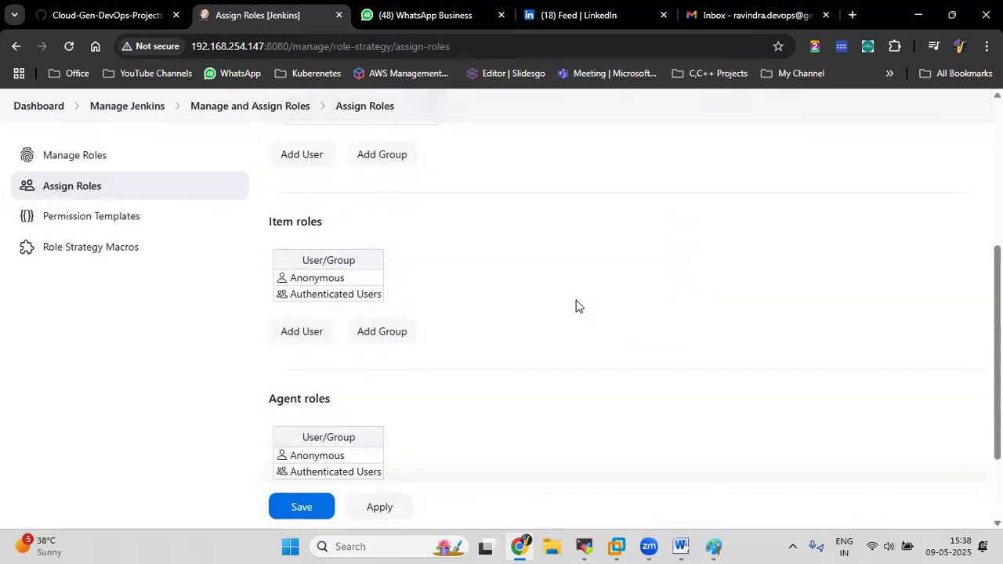
scroll(576, 306, "up", 2)
scroll(576, 305, "up", 3)
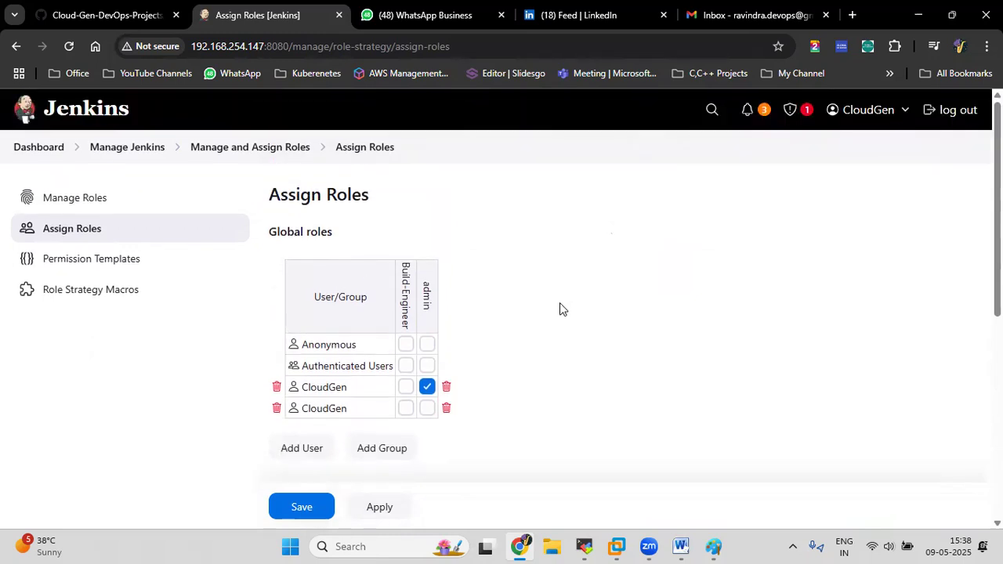
left_click(69, 45)
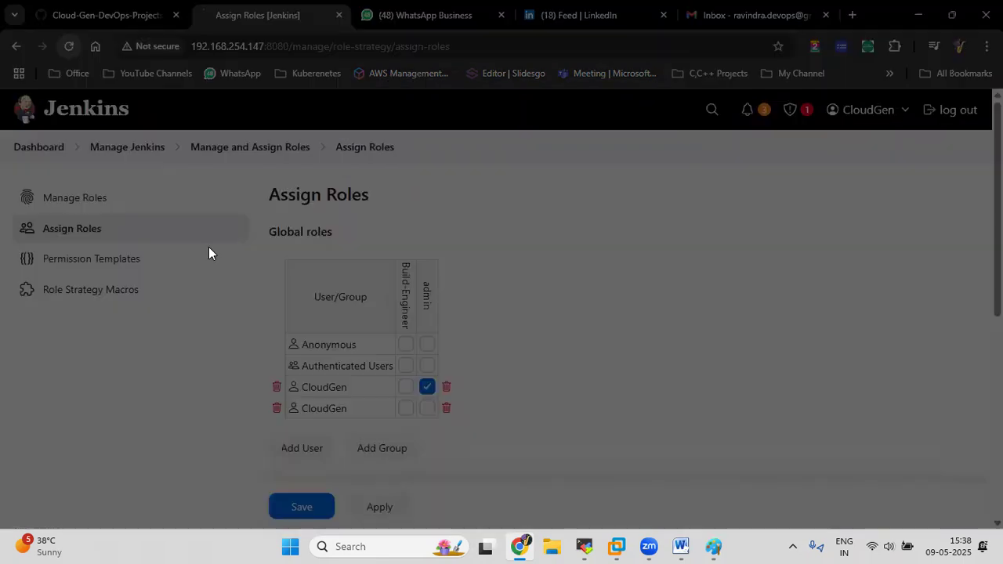
left_click(573, 143)
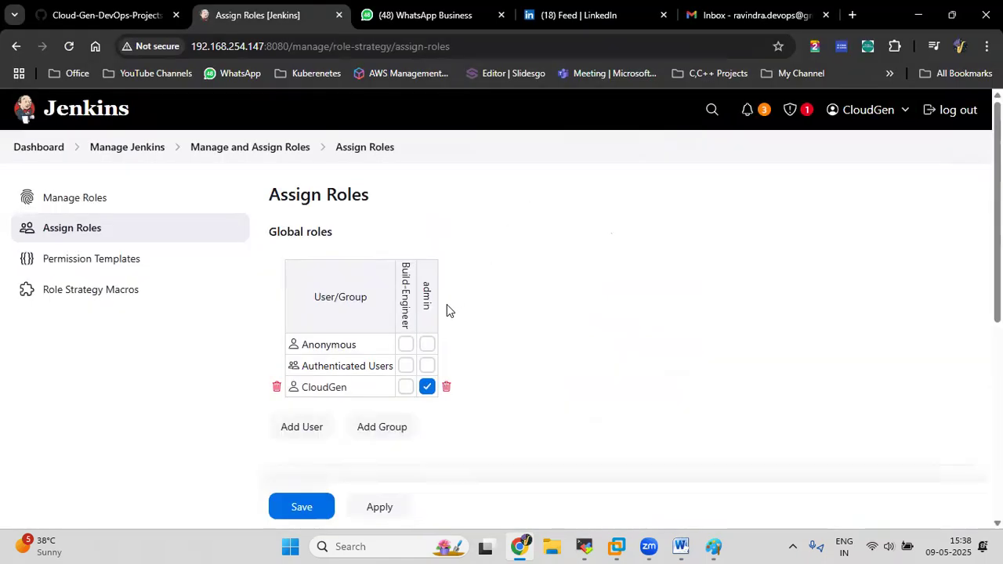
Add the new user to the global roles table in Assign Roles by entering their user ID.
scroll(447, 306, "down", 1)
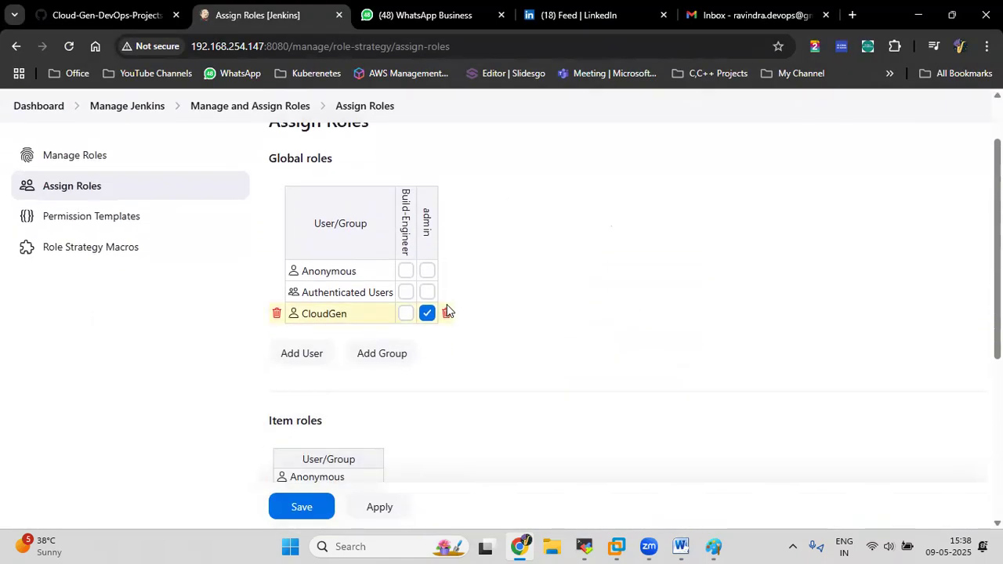
scroll(446, 312, "up", 1)
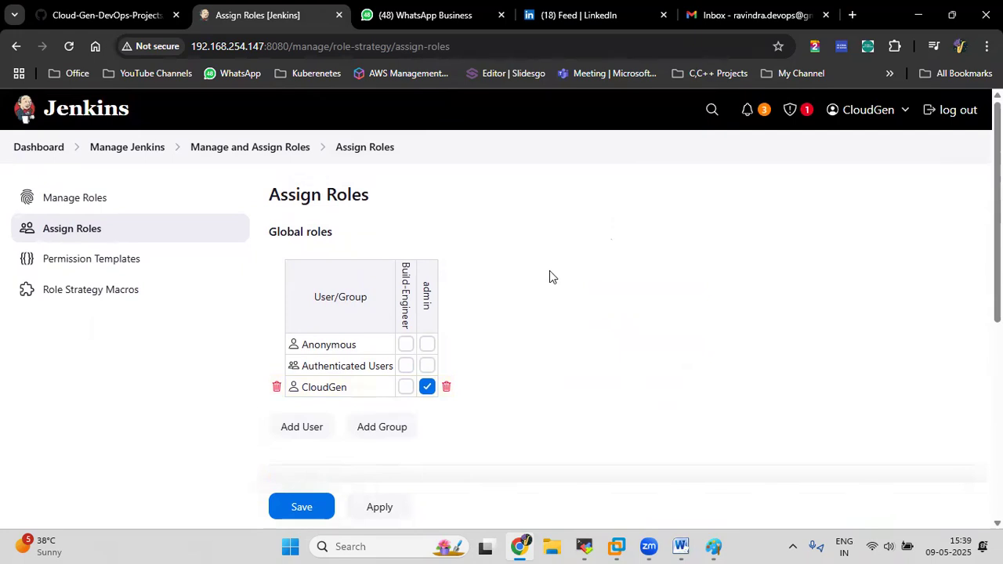
scroll(550, 274, "down", 5)
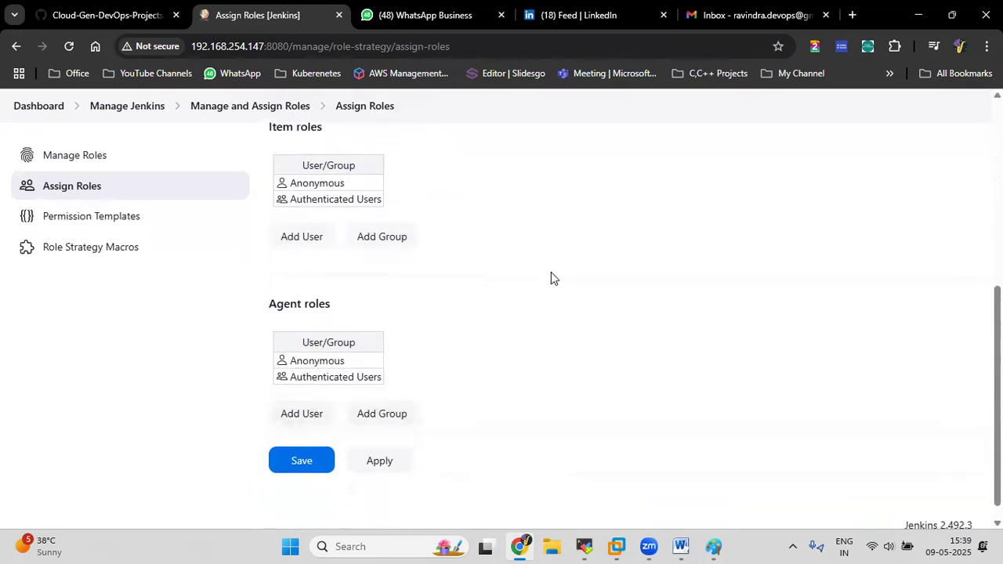
scroll(551, 272, "up", 3)
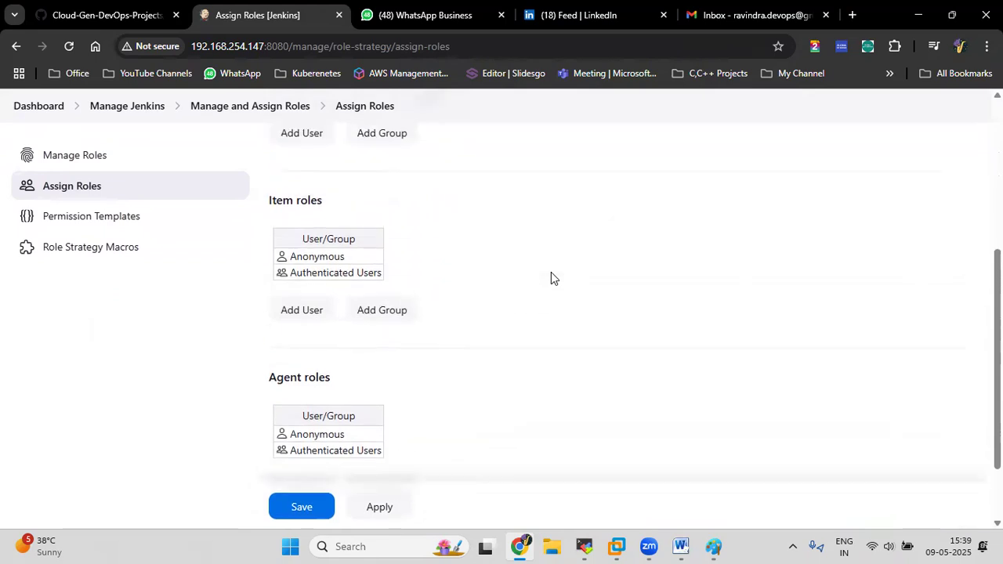
scroll(550, 272, "up", 1)
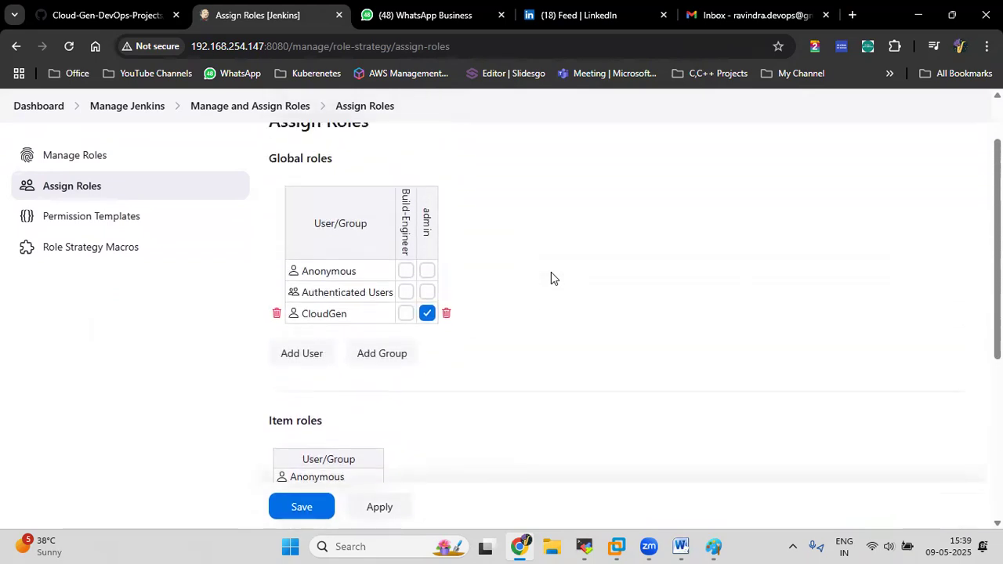
left_click(294, 360)
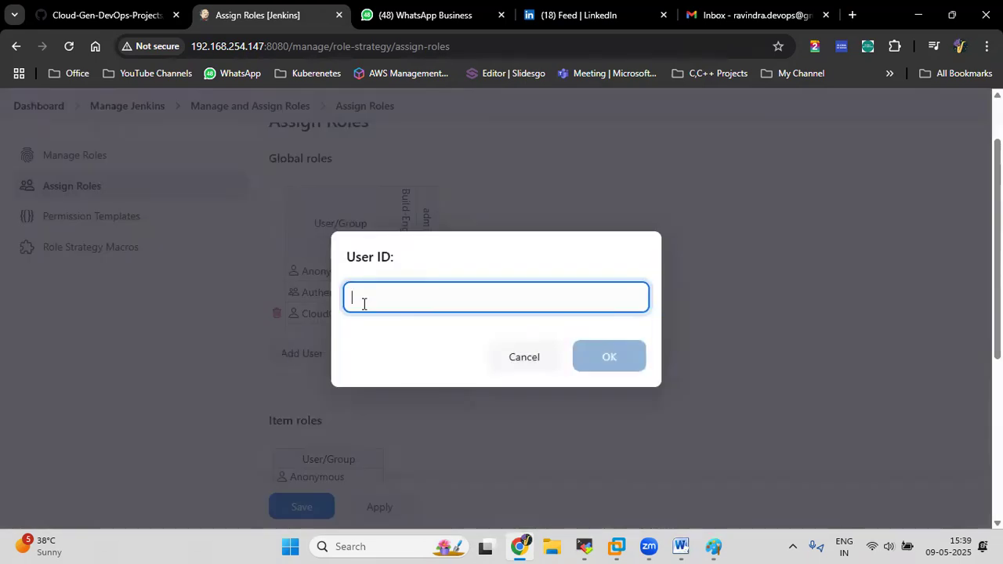
type("Ravindra")
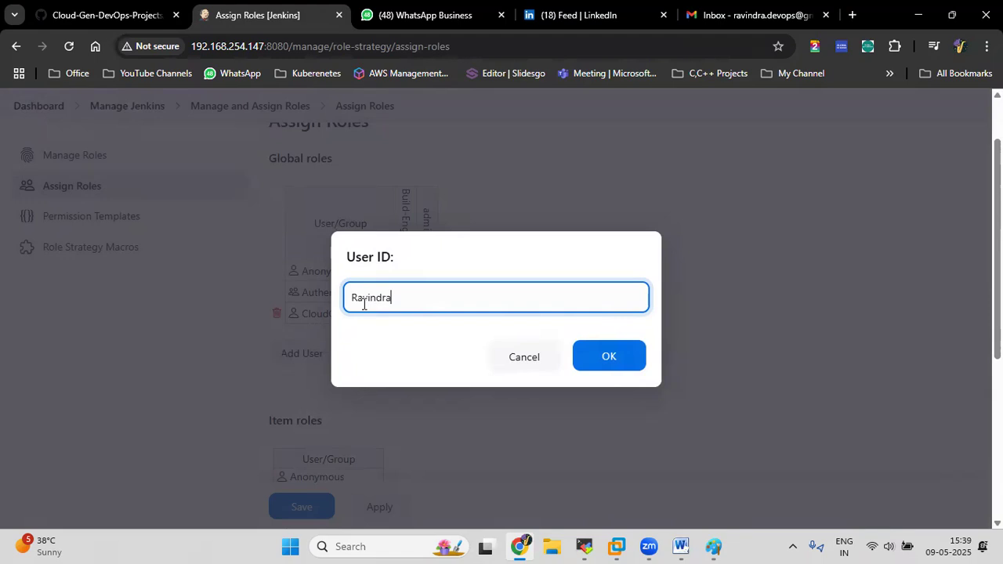
left_click(626, 356)
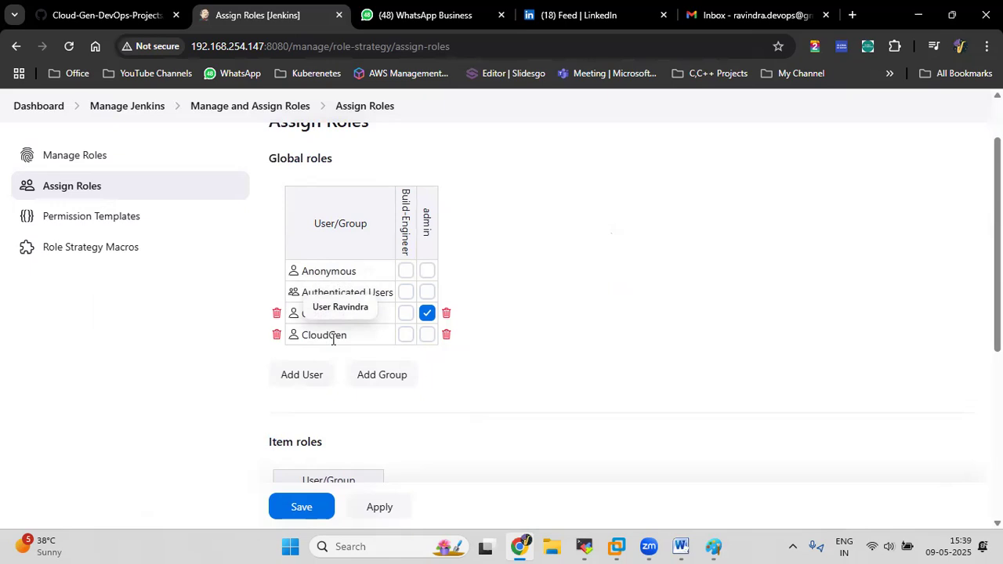
Assign the Build-Engineer global role to the added user, save the assignment, and save the Manage Roles page.
left_click(405, 336)
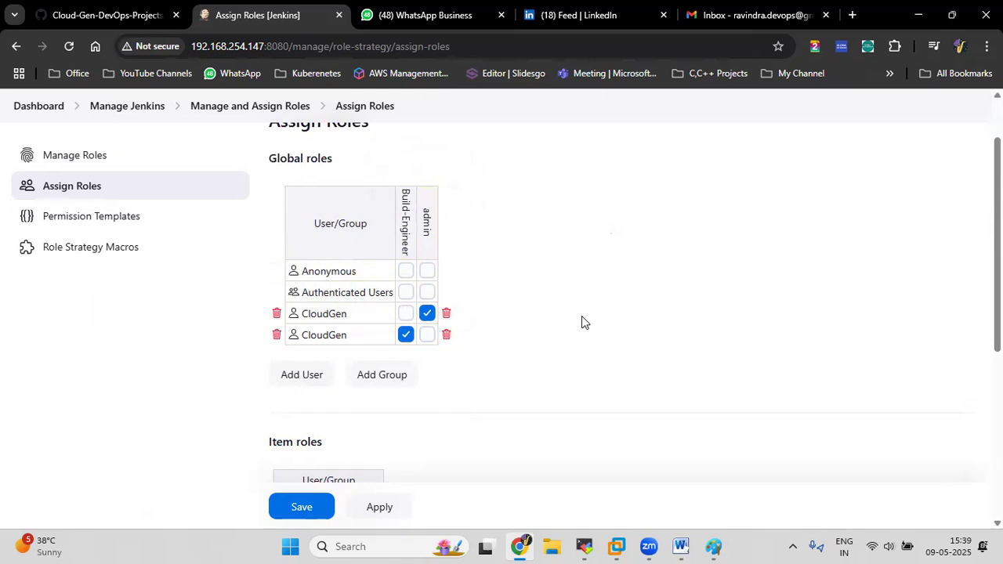
left_click(302, 507)
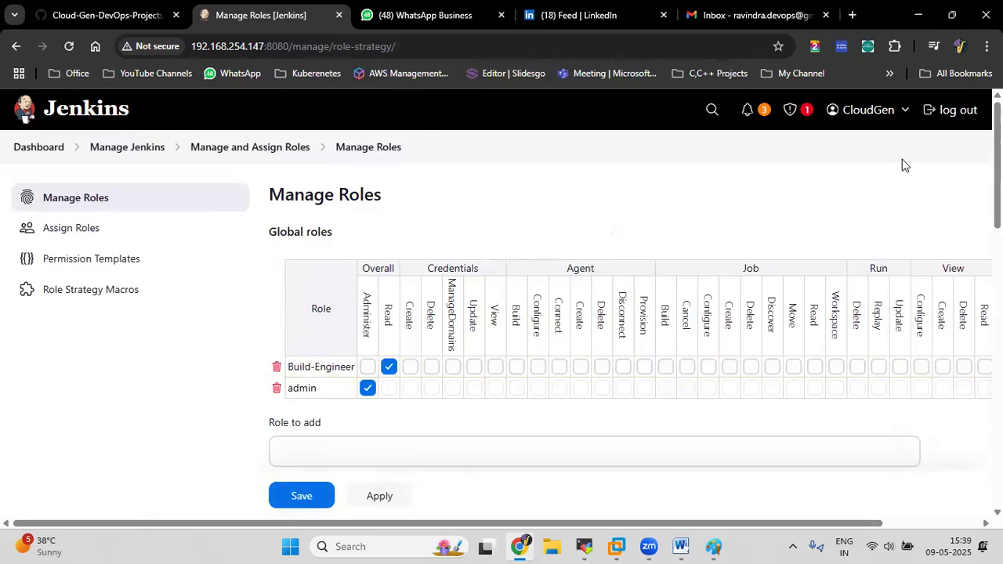
scroll(340, 378, "down", 10)
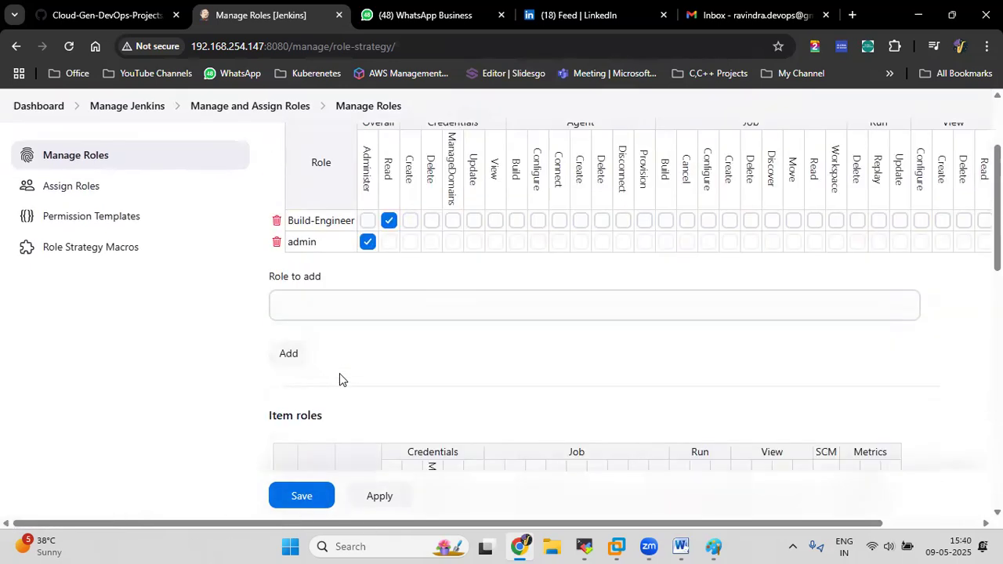
left_click(310, 488)
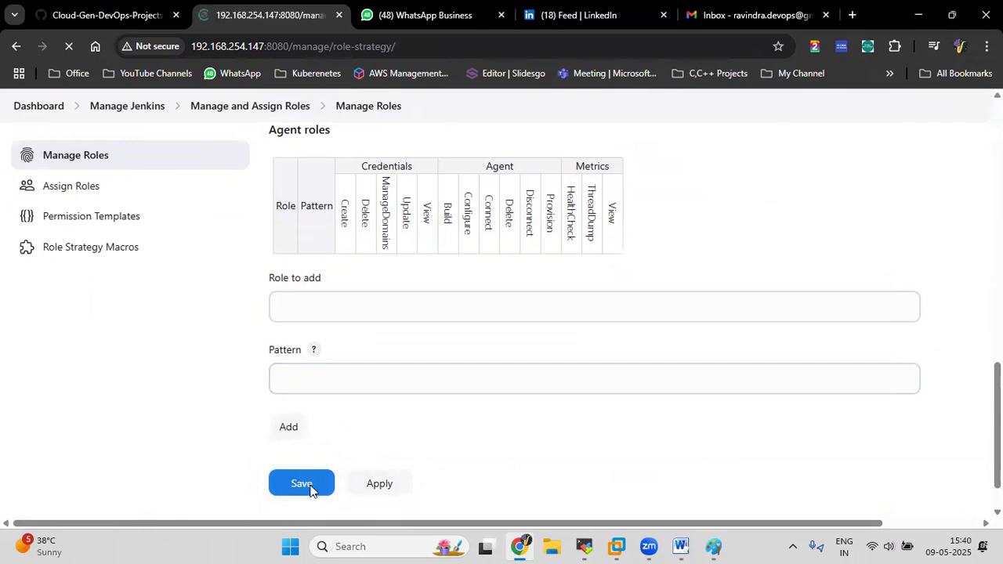
scroll(357, 437, "down", 2)
scroll(361, 431, "up", 2)
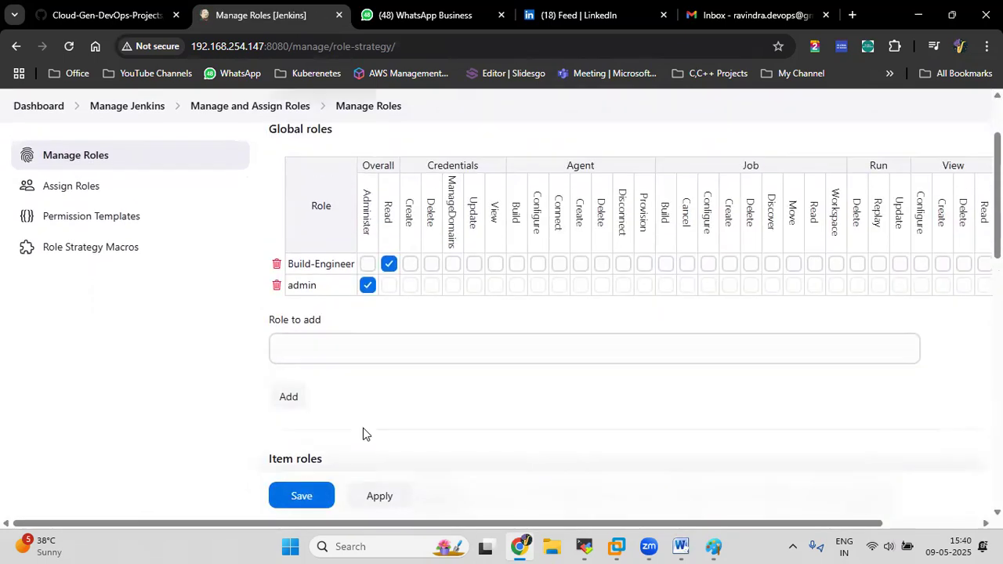
Log out and sign in as the new user with their username and account password, closing the saved-password warning.
left_click(958, 111)
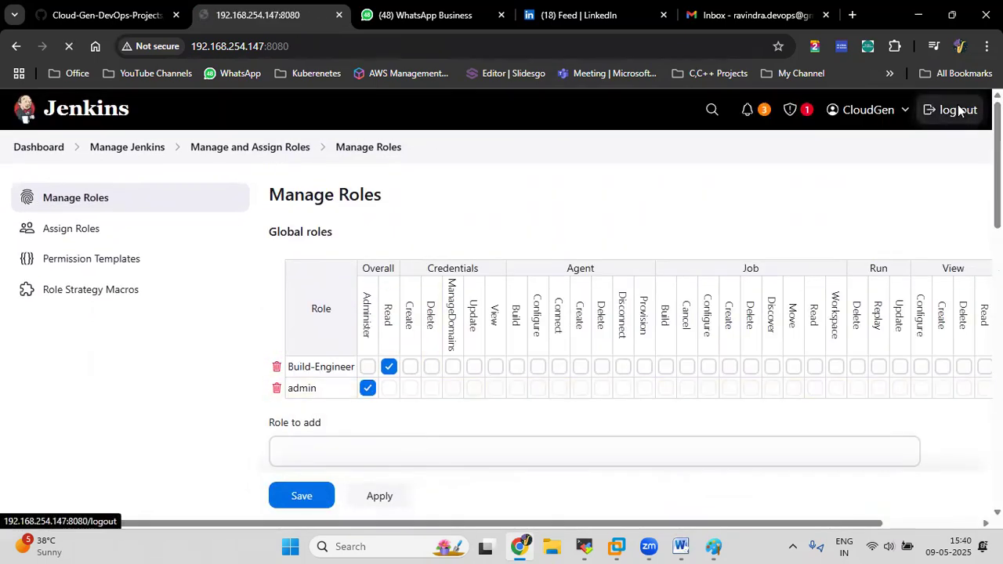
type("Ravindra")
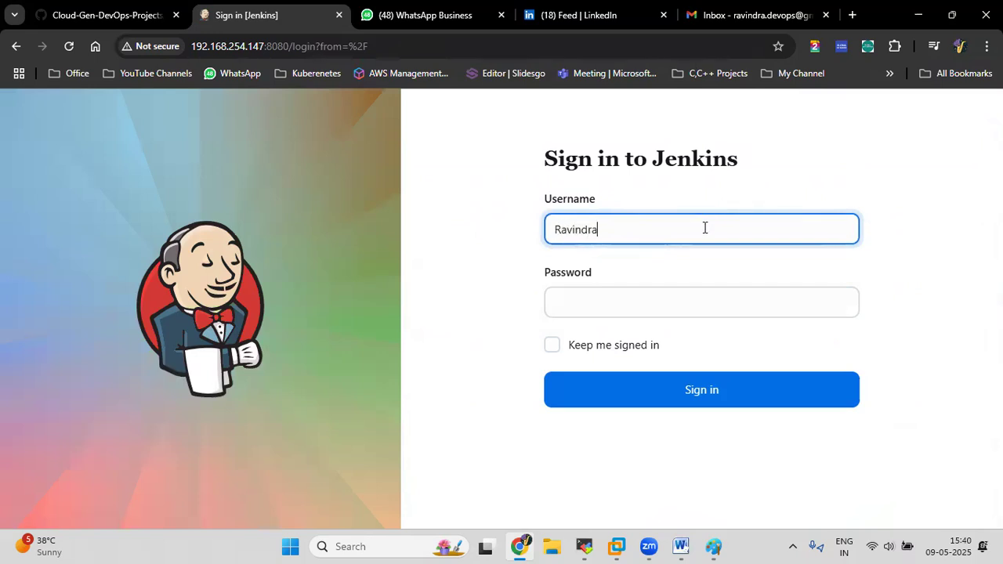
key("ctrl+a")
key("Tab")
type("********")
left_click(700, 391)
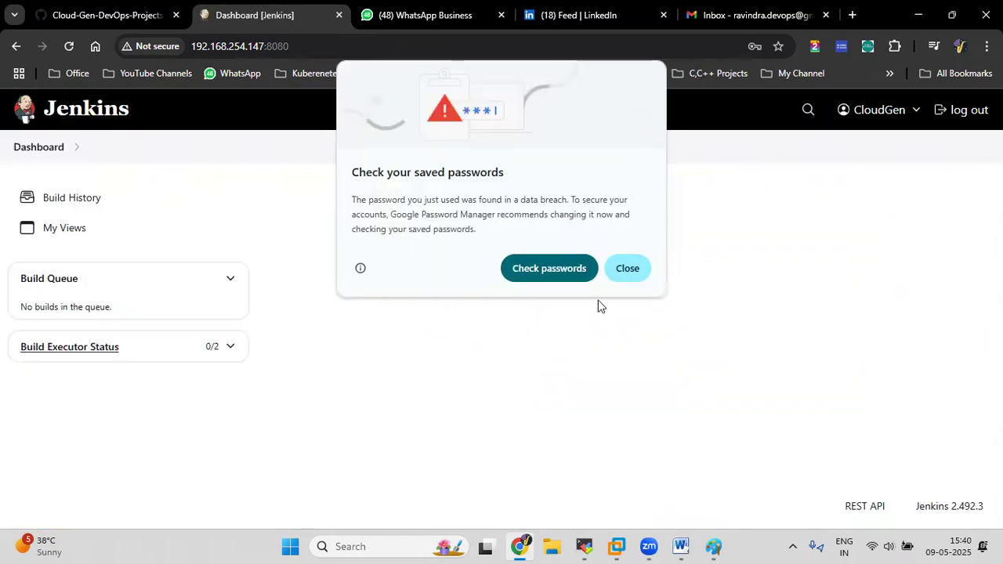
left_click(627, 268)
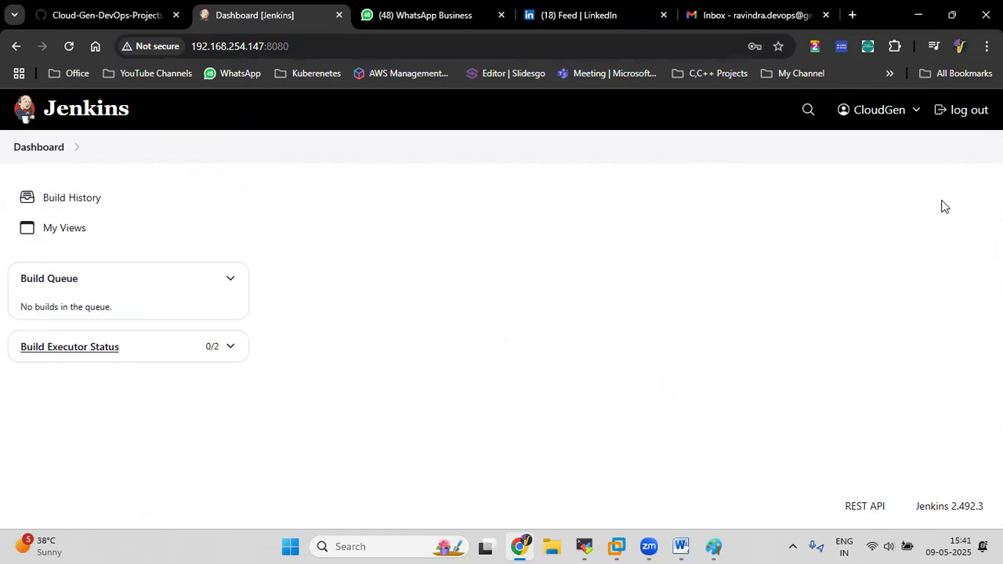
Log out of the new user's account and sign back in as CloudGen with the account password.
left_click(972, 111)
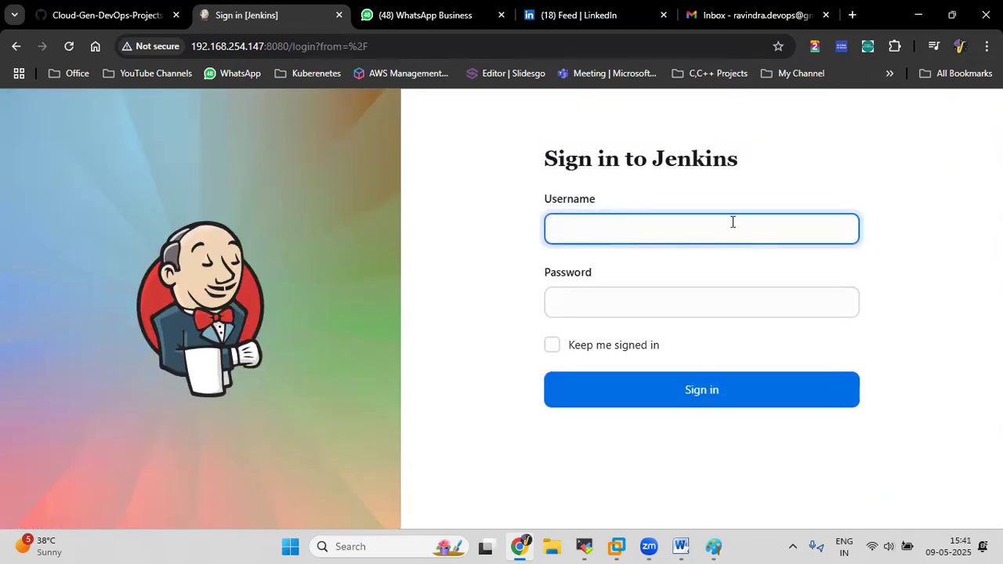
type("cloudGen")
key("ctrl+a")
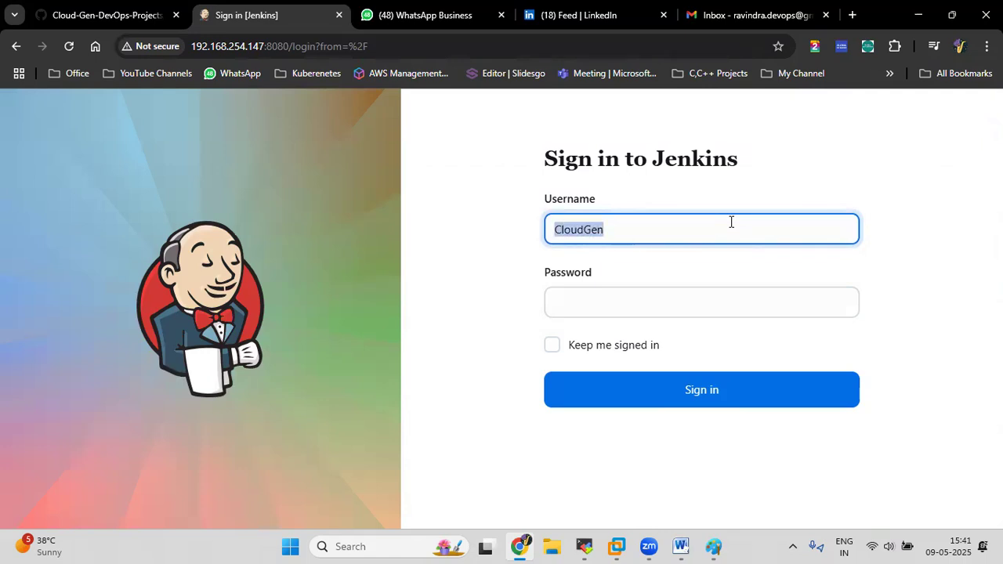
key("ctrl+c")
key("Tab")
key("ctrl+v")
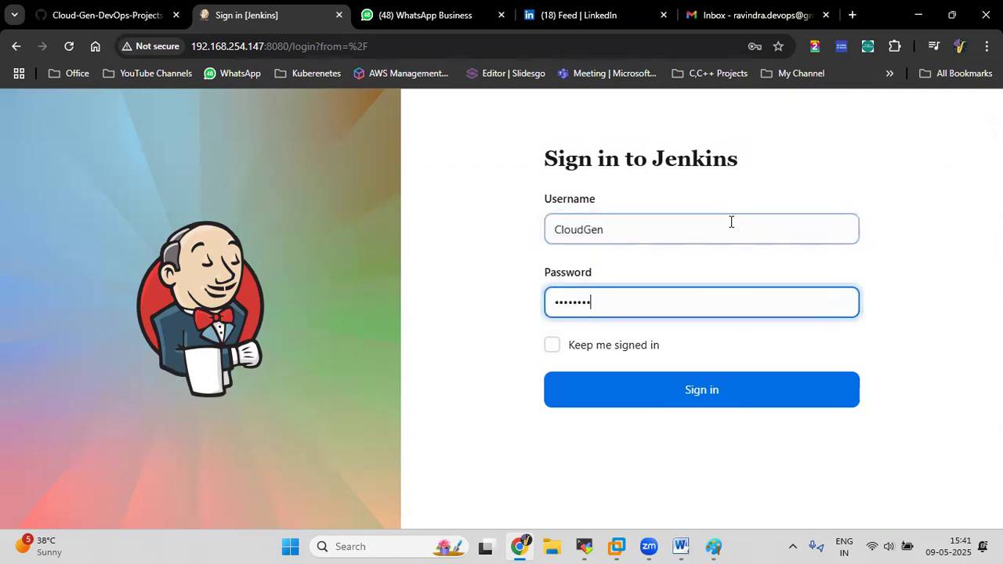
left_click(722, 395)
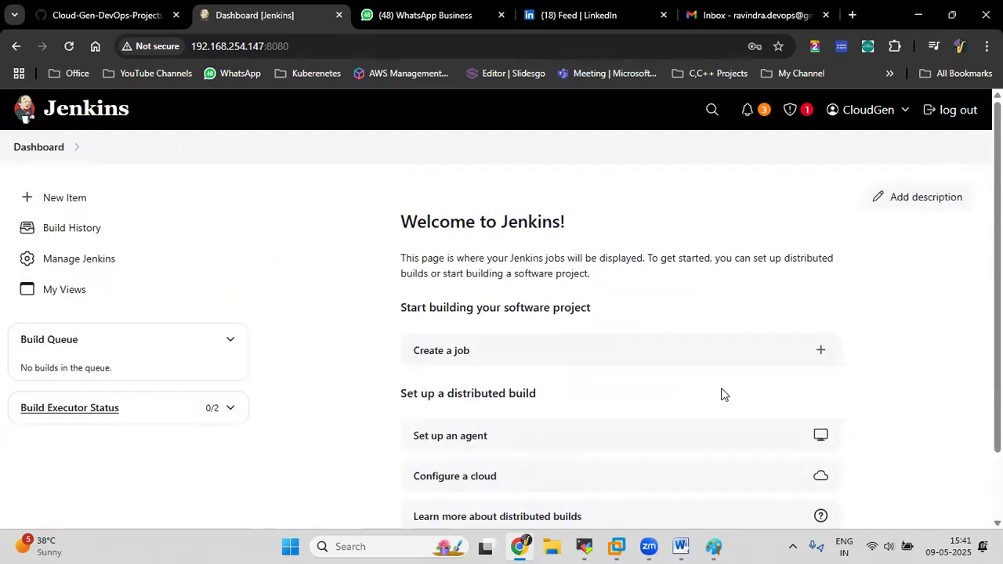
left_click(70, 256)
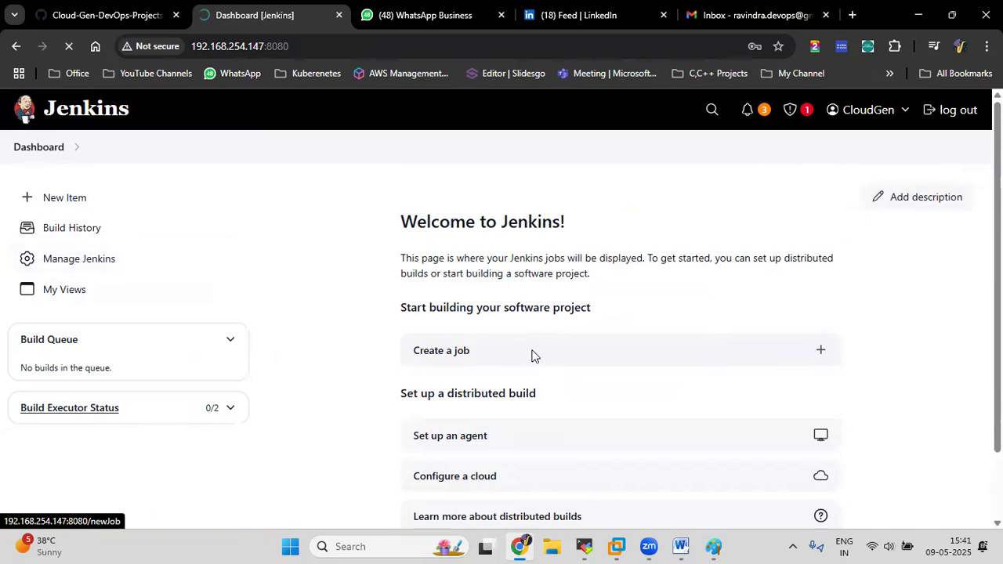
scroll(539, 357, "down", 4)
scroll(539, 357, "up", 5)
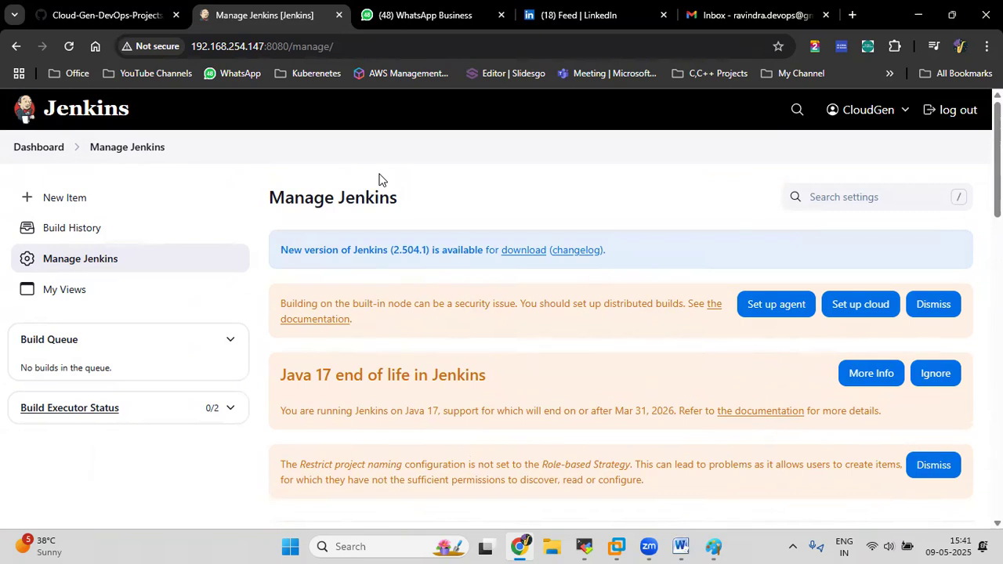
Create a new freestyle project named Job-1.
left_click(65, 204)
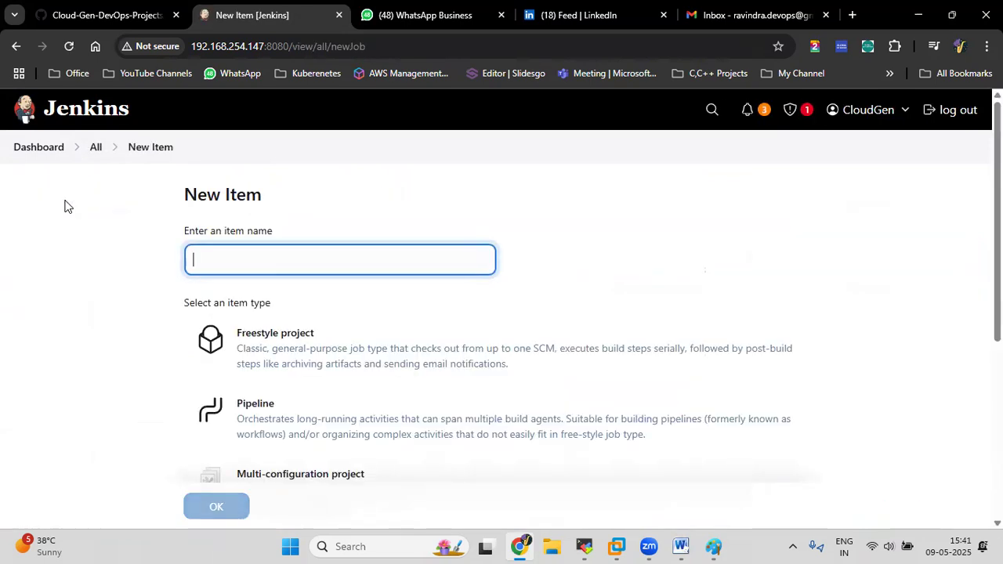
left_click(281, 251)
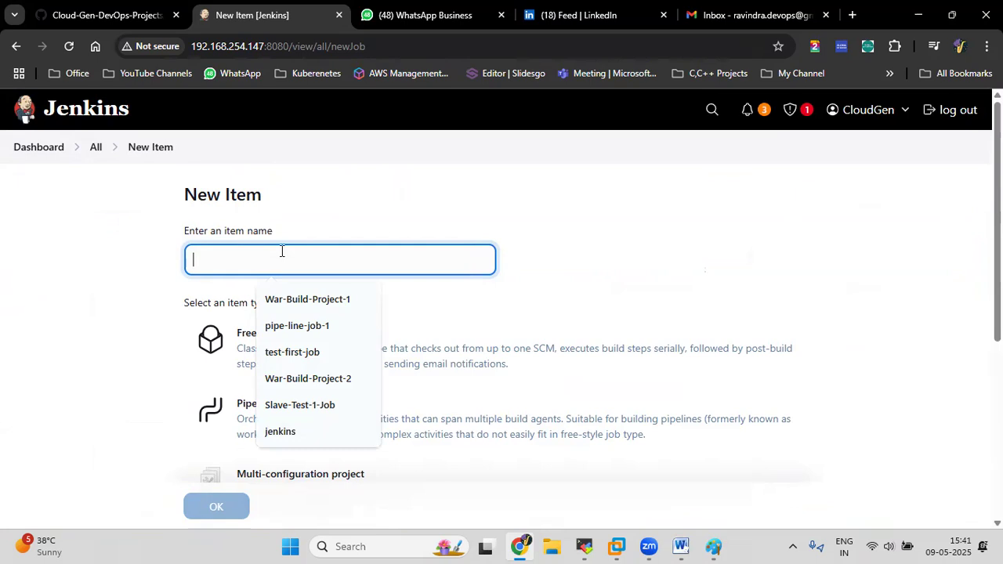
type("Job")
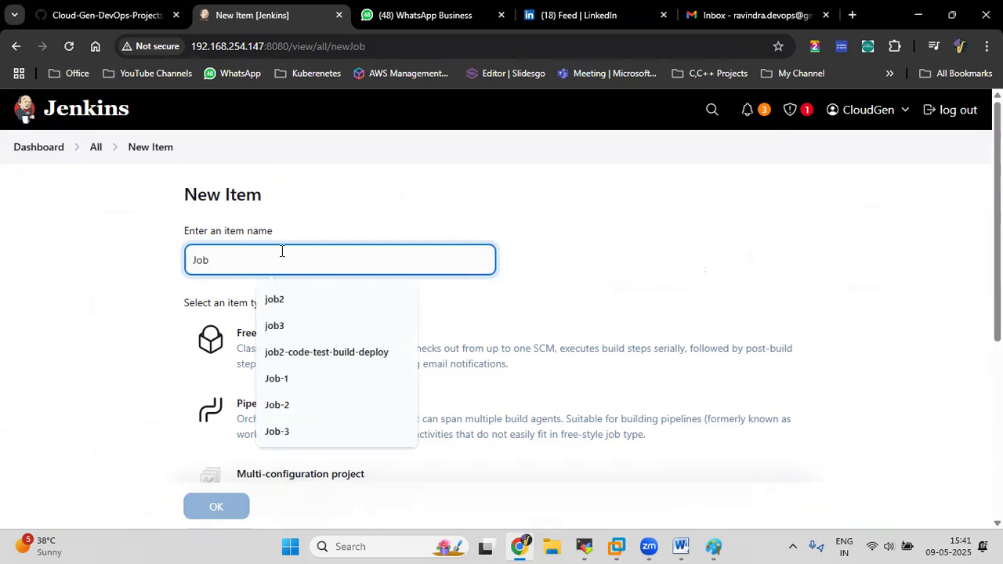
type("-1")
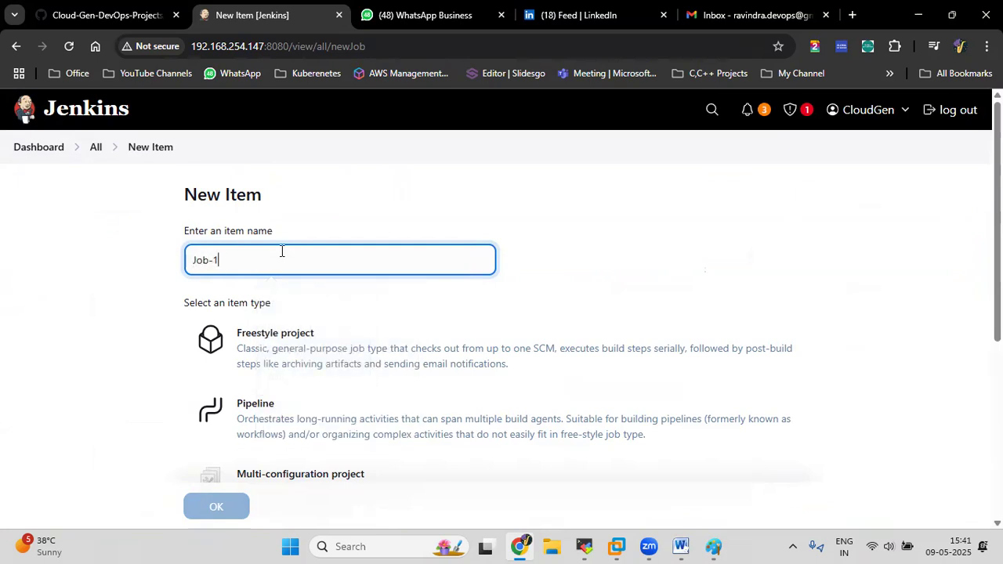
left_click(284, 326)
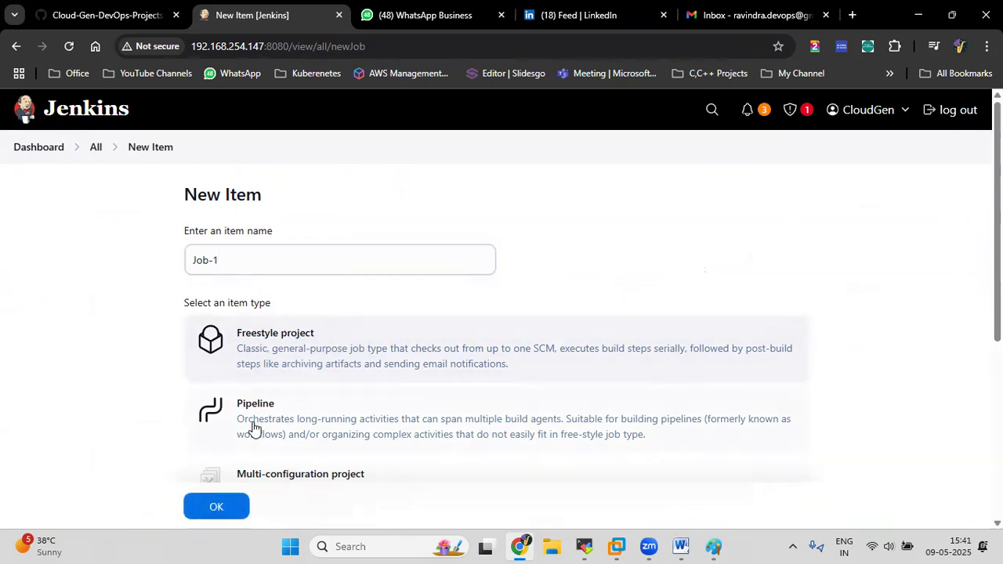
left_click(222, 504)
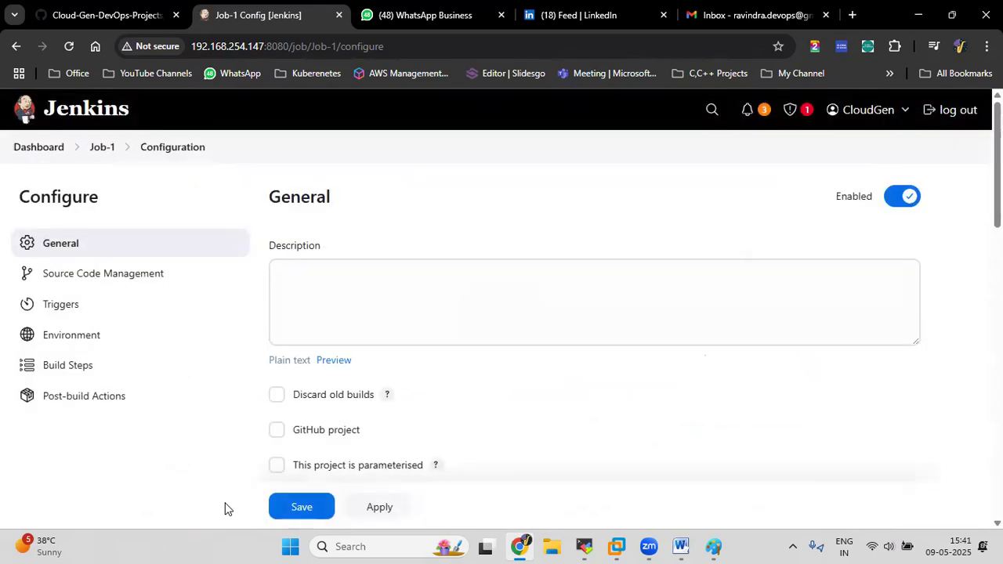
left_click(114, 280)
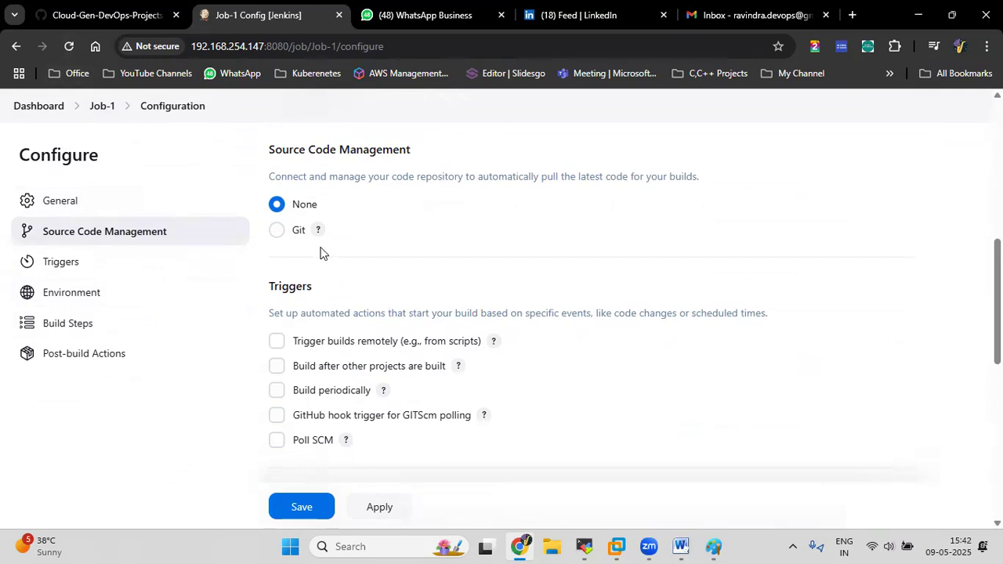
left_click(276, 230)
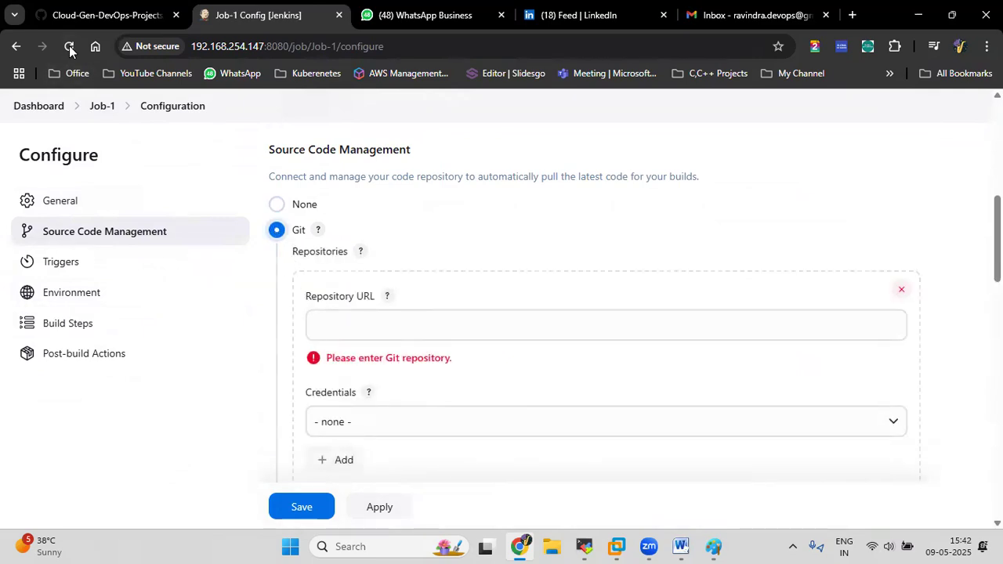
left_click(105, 15)
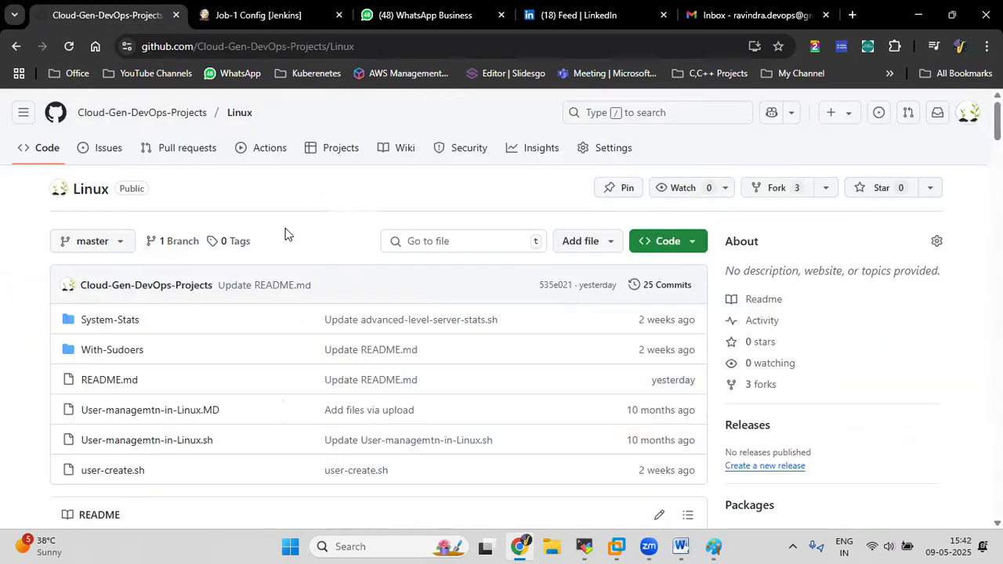
left_click(695, 242)
left_click(683, 370)
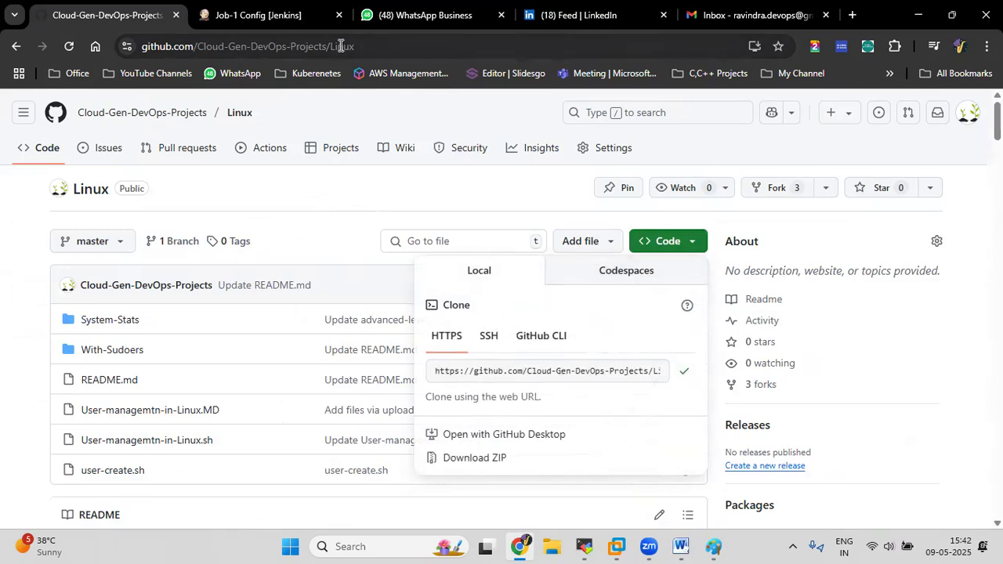
left_click(267, 14)
left_click(368, 323)
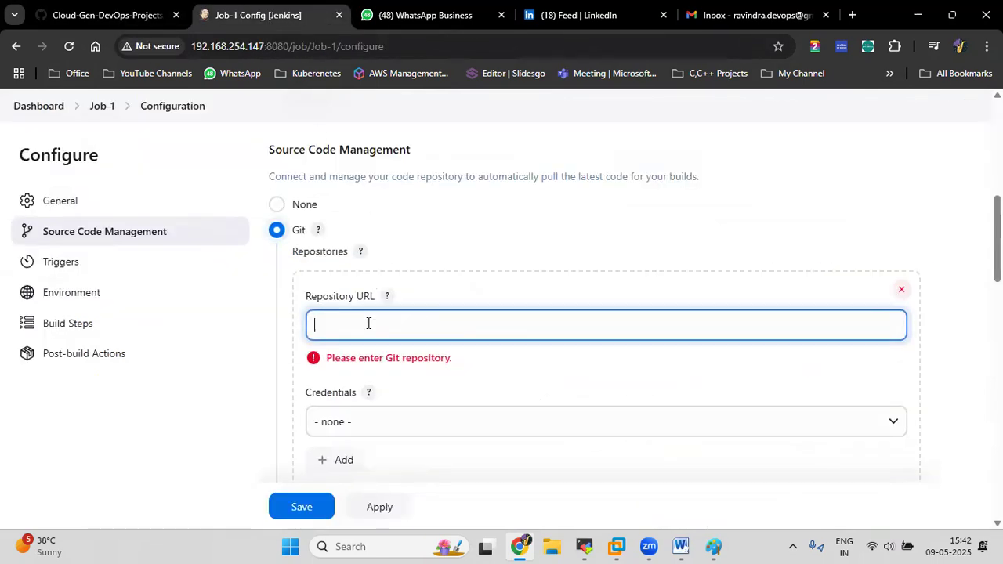
key("ctrl+v")
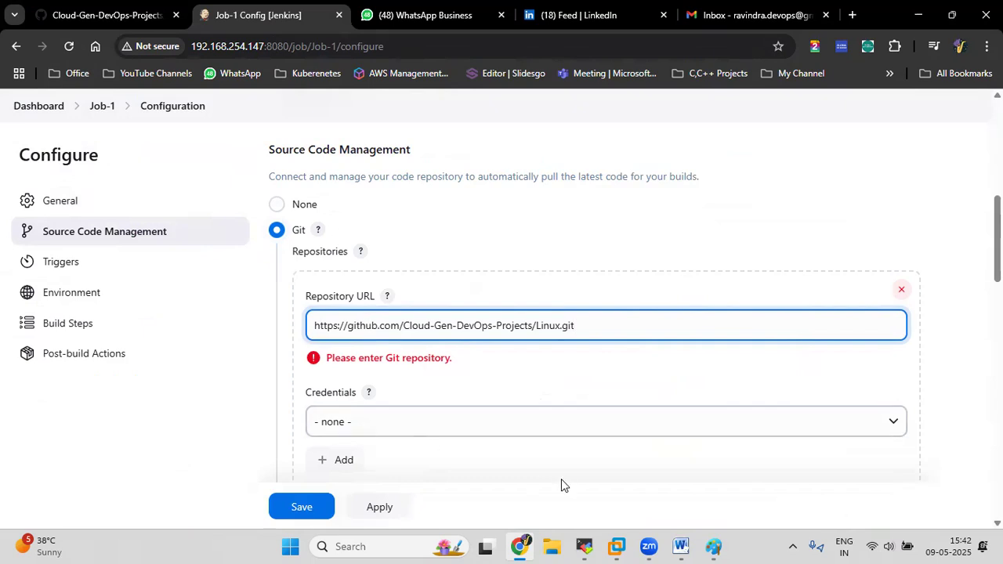
left_click(620, 384)
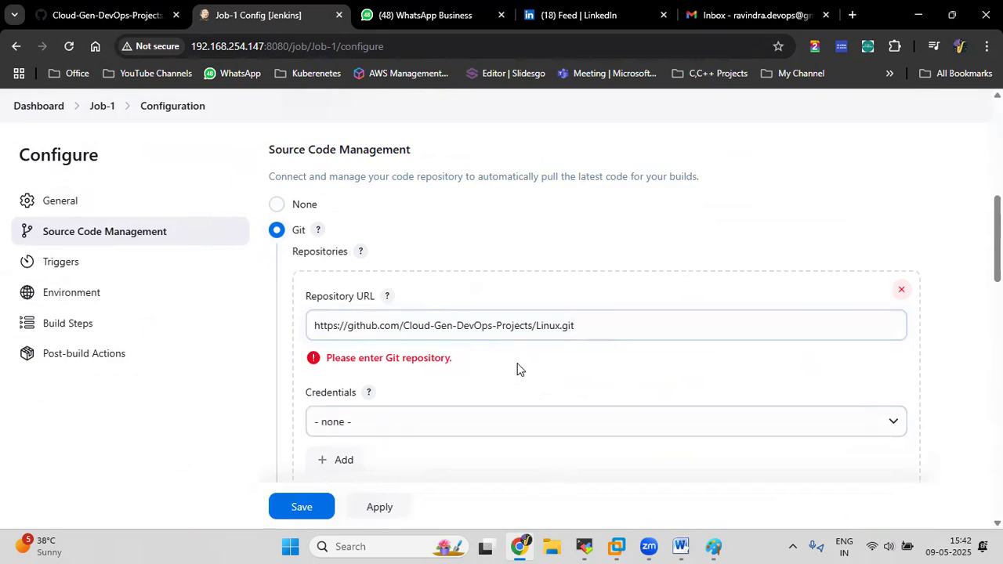
Check Job-1's branch specifier against the branch of the Linux repository on GitHub and save the job configuration.
scroll(517, 368, "down", 3)
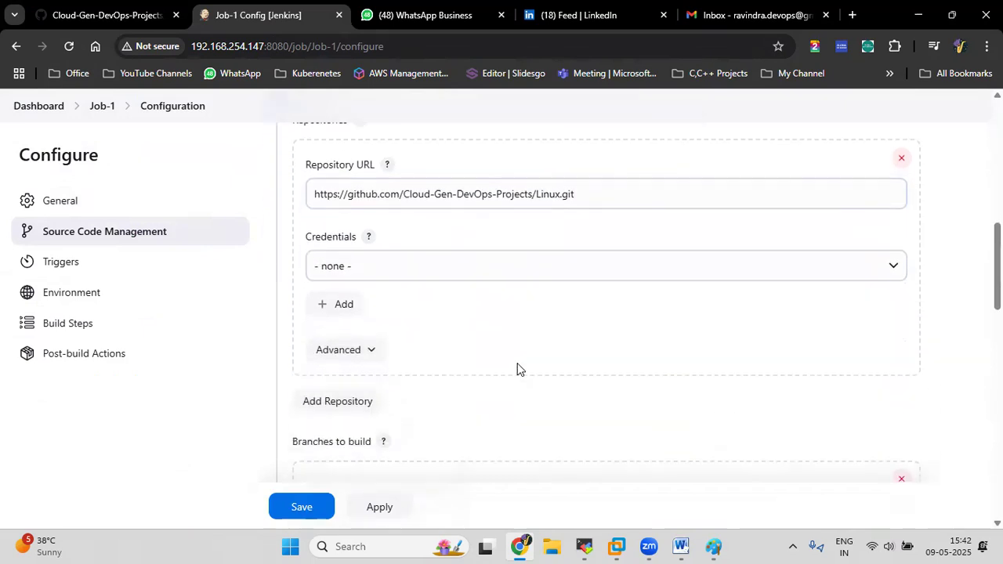
scroll(517, 369, "down", 1)
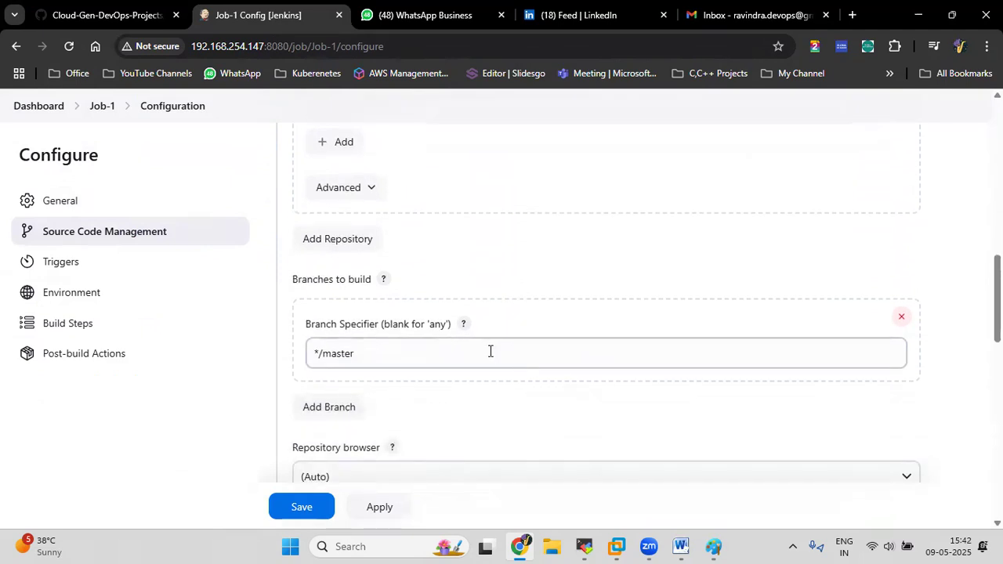
left_click(127, 18)
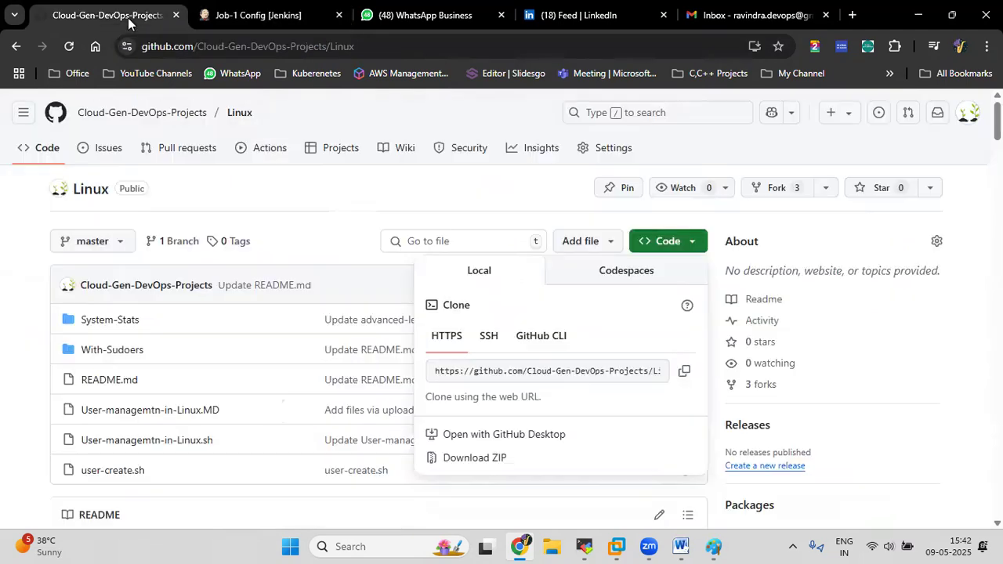
left_click(224, 194)
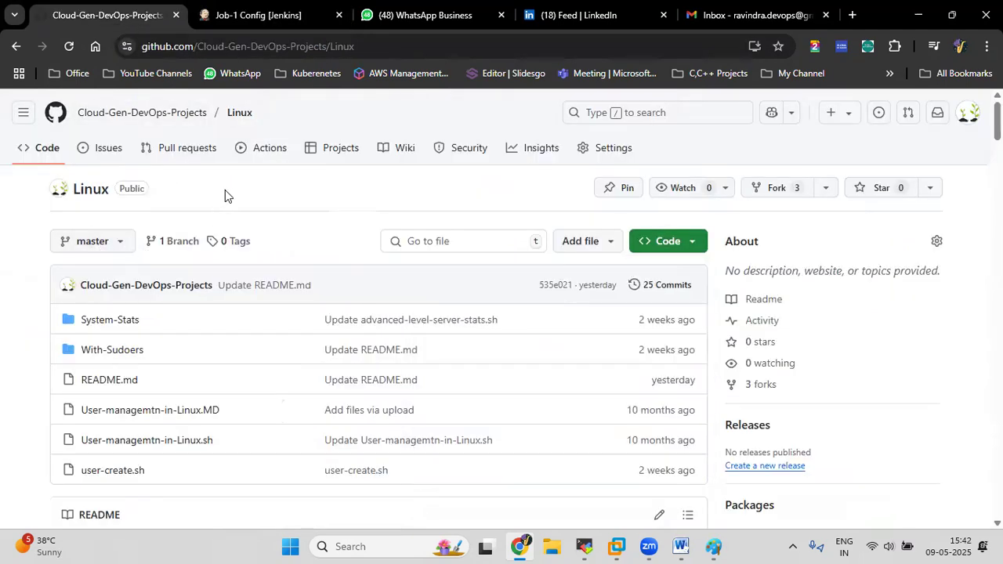
left_click(254, 17)
left_click(253, 17)
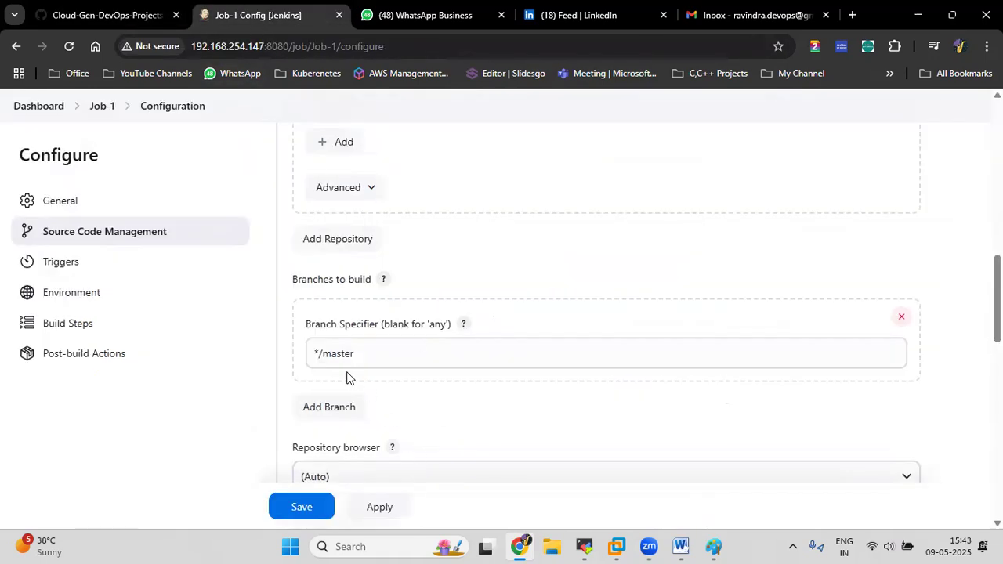
scroll(374, 369, "down", 4)
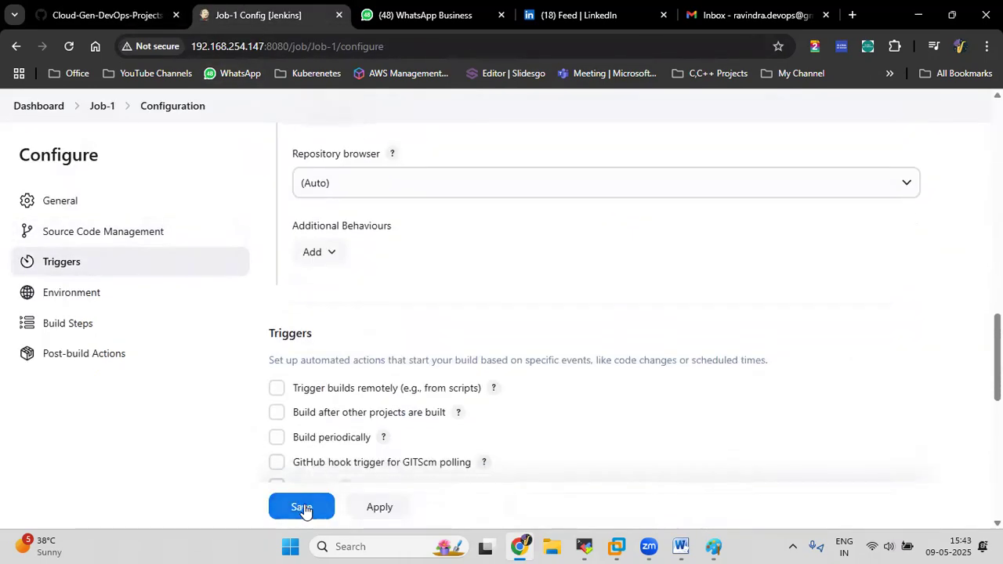
left_click(302, 507)
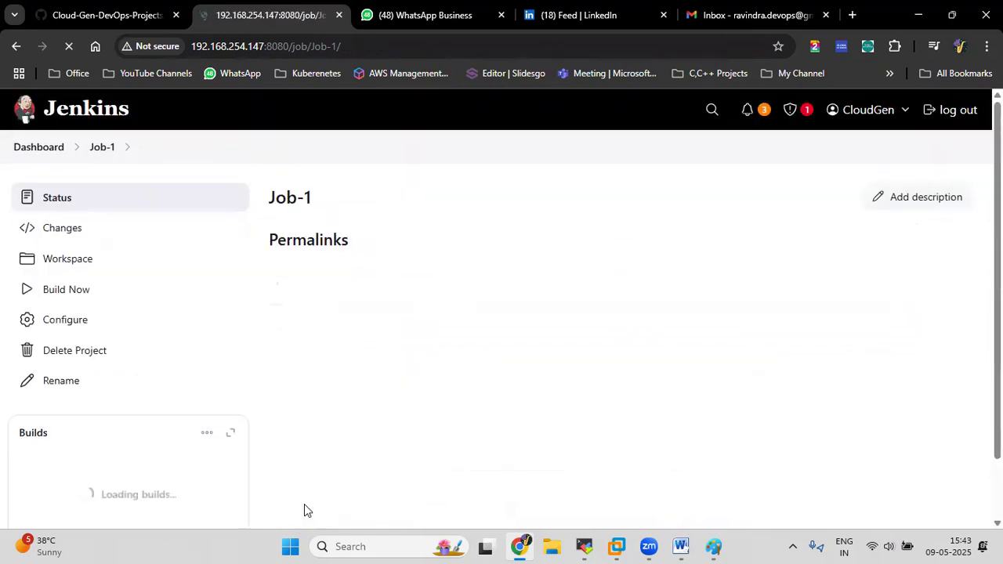
Return to the dashboard and create a second freestyle project named Job-2.
left_click(92, 149)
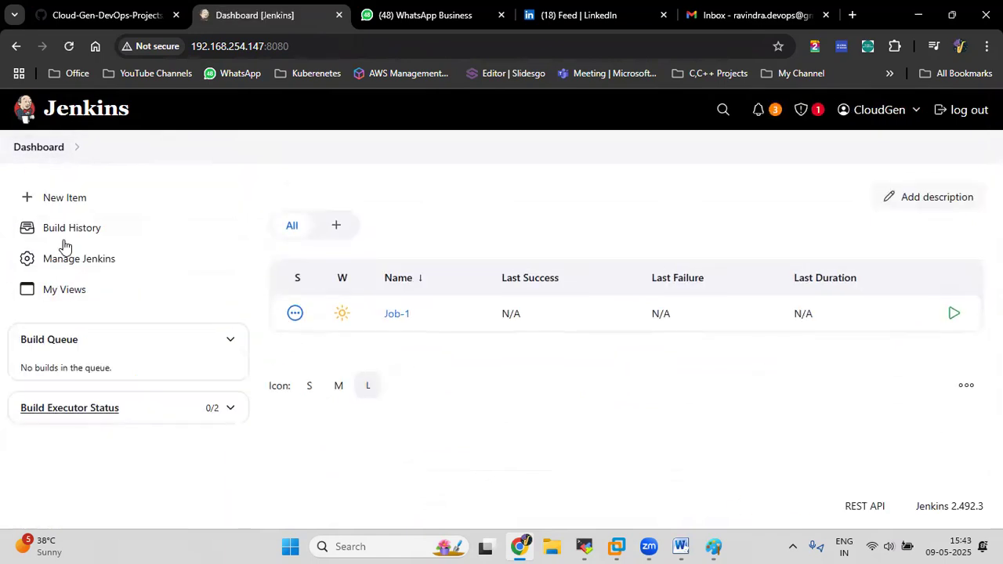
left_click(68, 263)
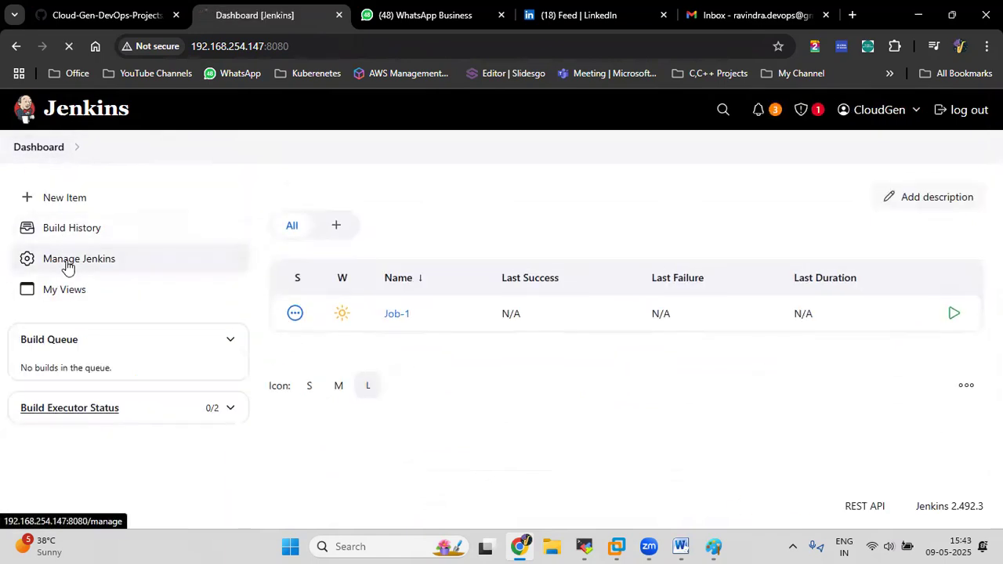
left_click(60, 202)
left_click(251, 260)
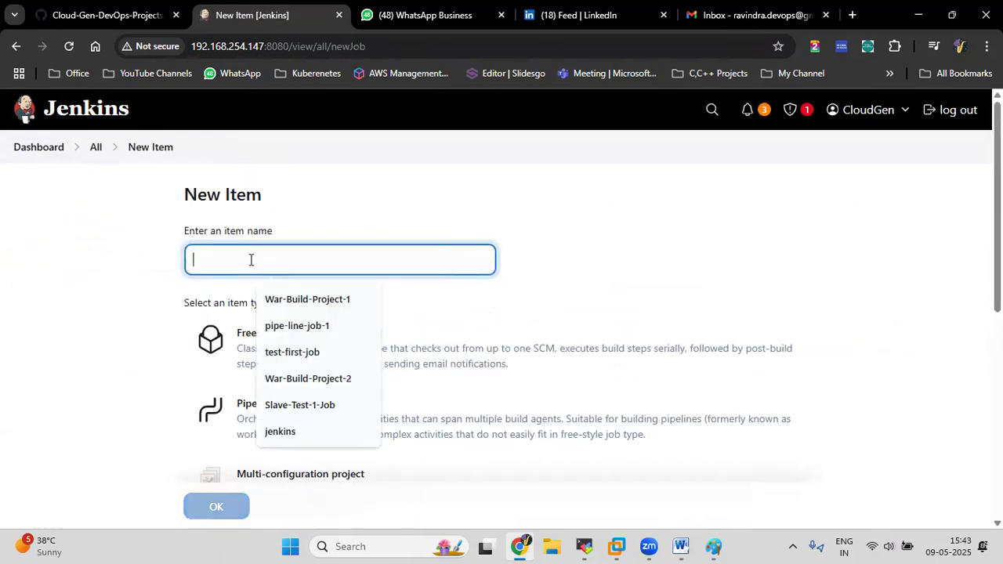
type("JOn")
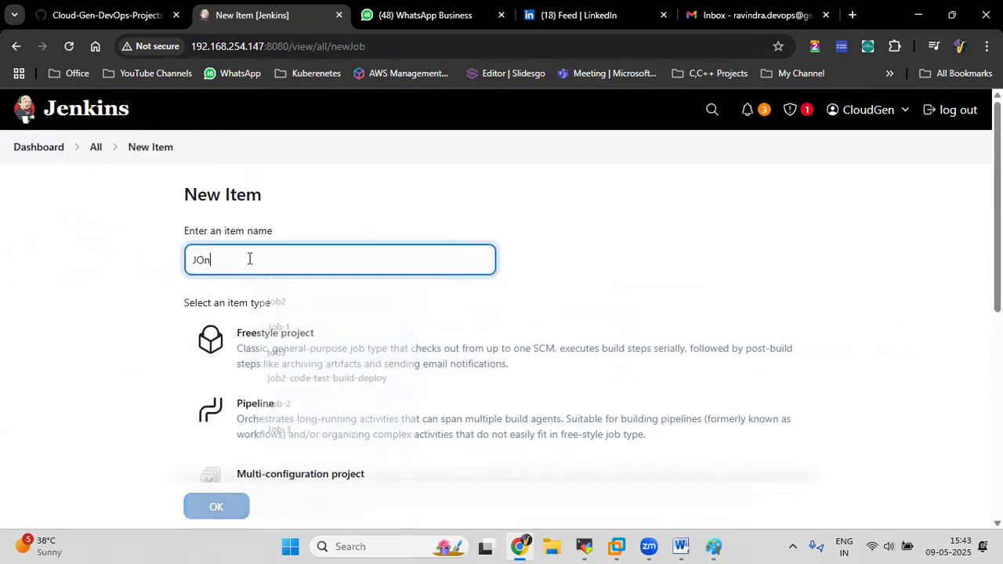
key("BackSpace")
key("BackSpace")
type("ob")
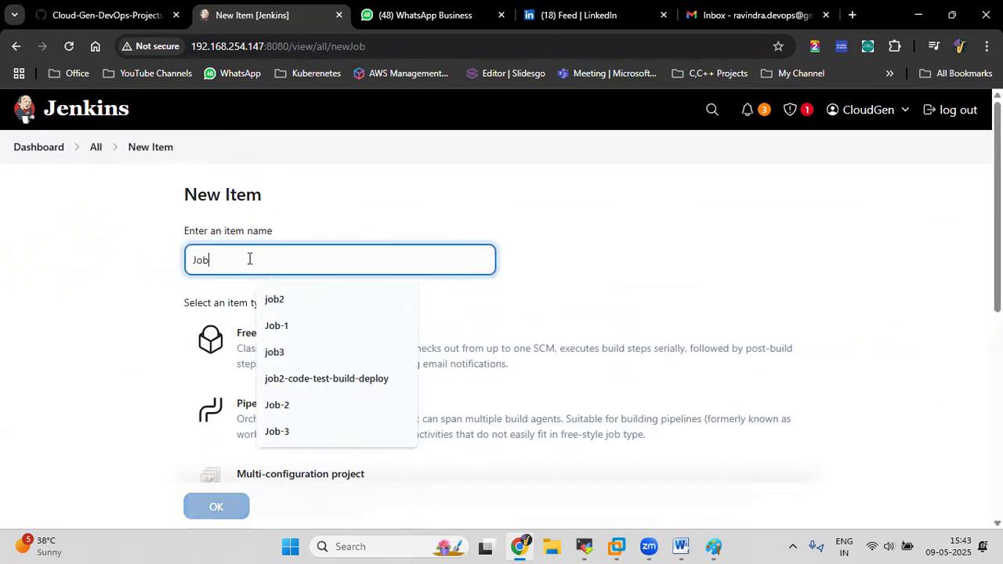
type("-2")
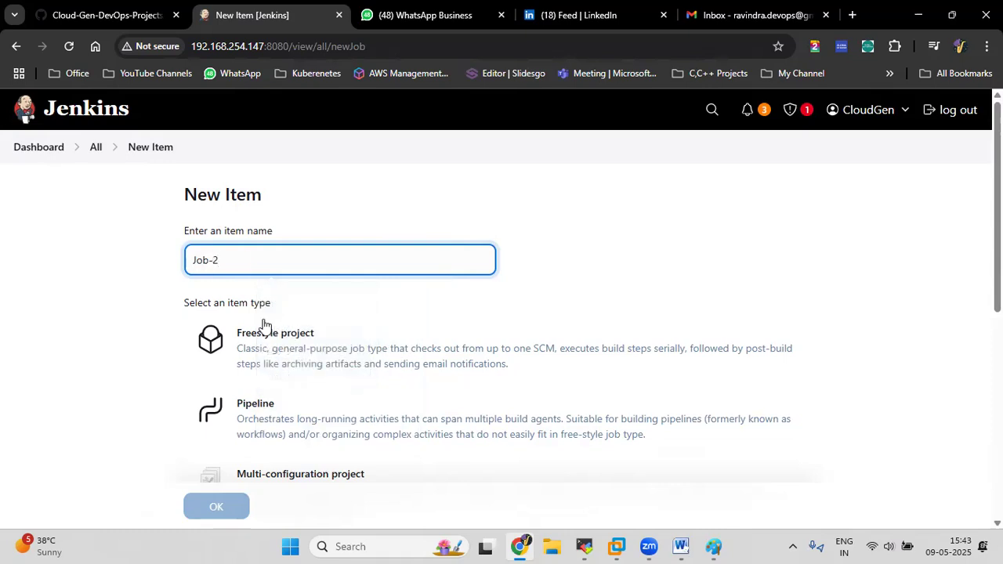
left_click(262, 333)
left_click(223, 510)
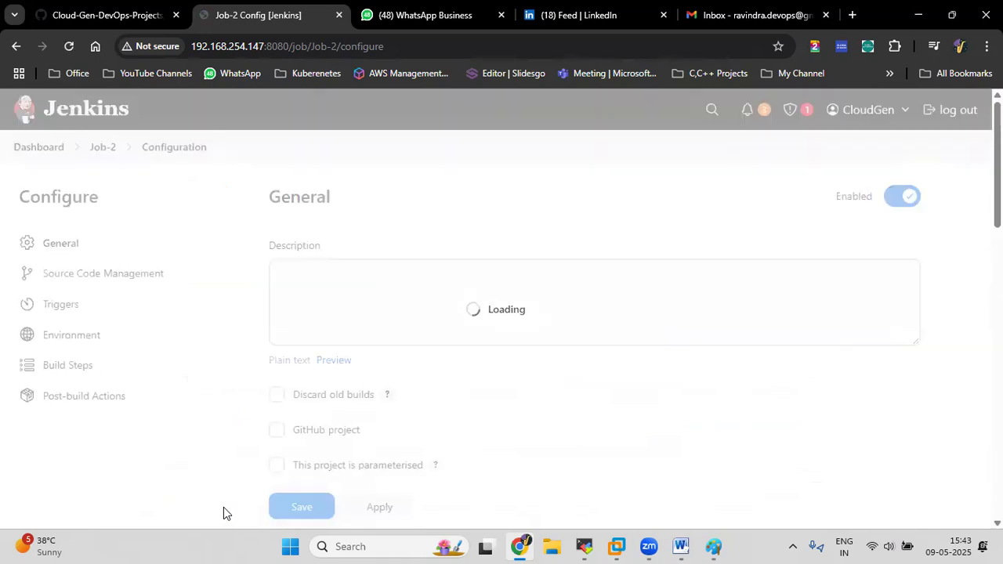
Set Job-2's source code management to Git and paste the copied Linux.git repository URL.
left_click(150, 277)
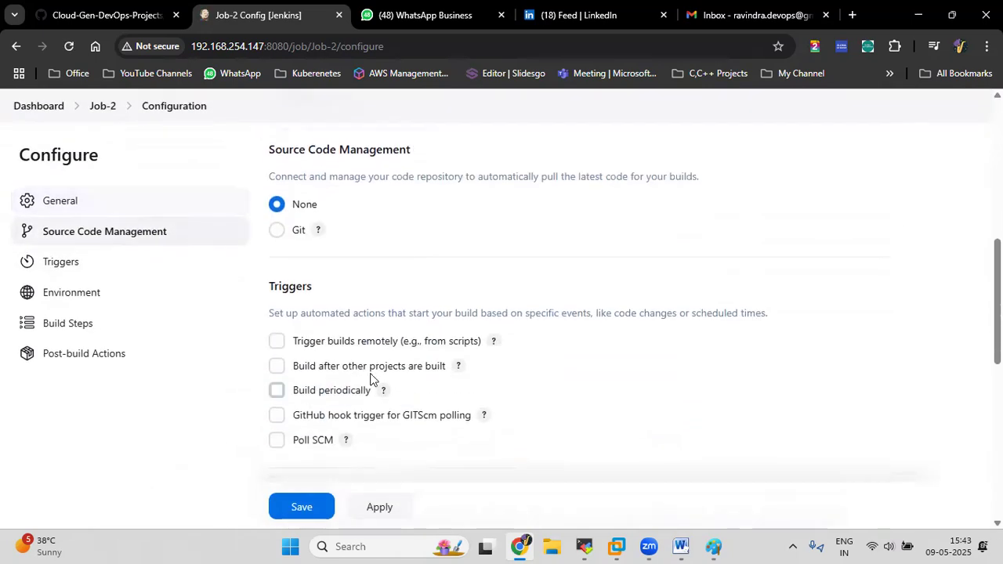
left_click(277, 230)
left_click(383, 331)
key("ctrl+v")
left_click(457, 392)
Enable the Poll SCM trigger for Job-2.
scroll(458, 392, "down", 4)
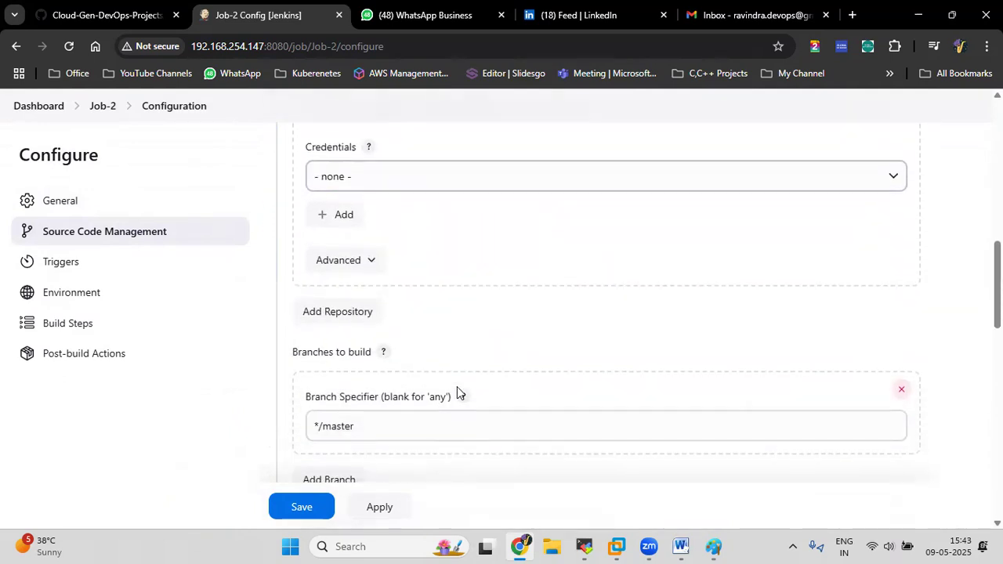
scroll(459, 389, "down", 2)
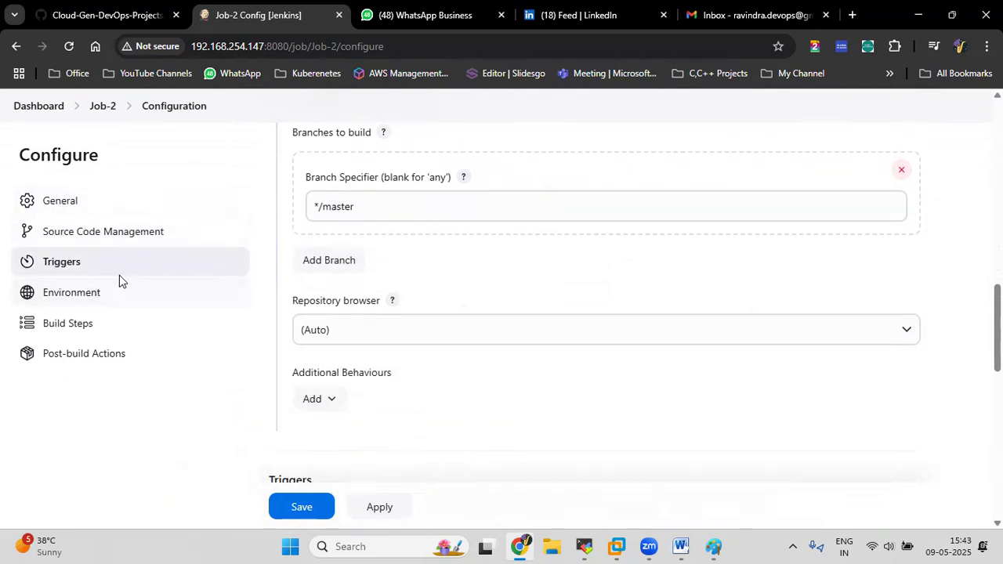
scroll(401, 335, "down", 4)
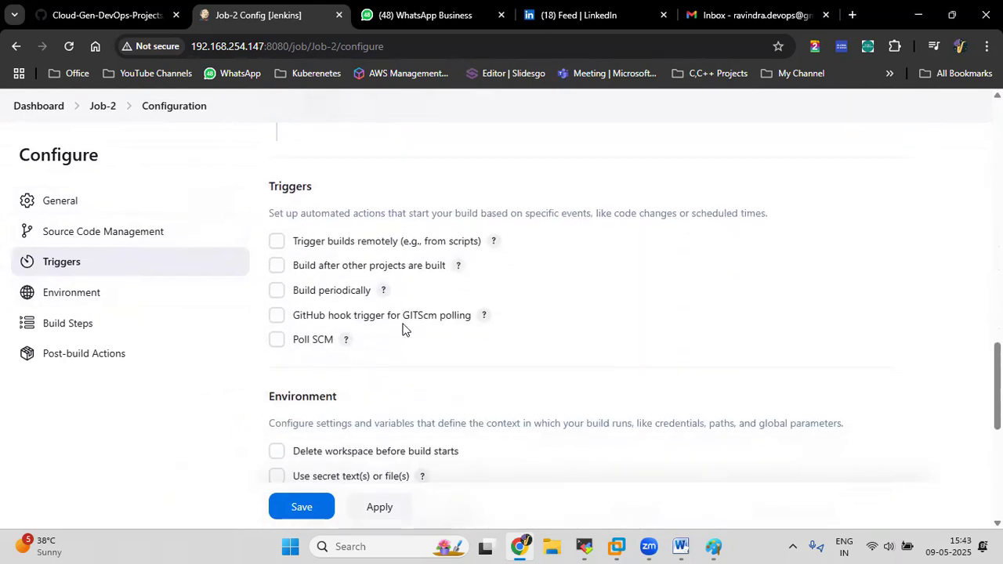
left_click(276, 340)
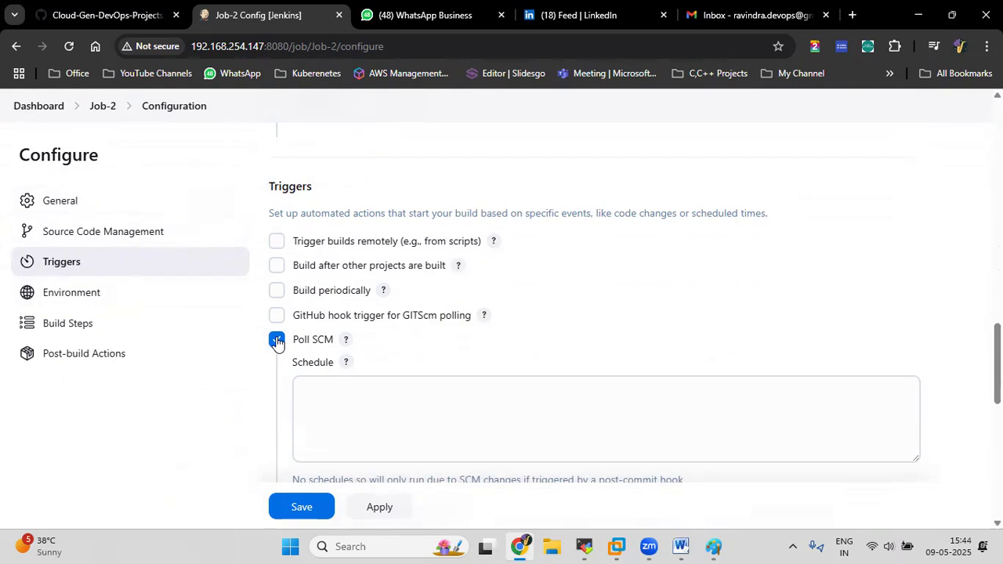
Open the bookmarked DevOps and Cloud YouTube channel in a new browser tab.
right_click(133, 15)
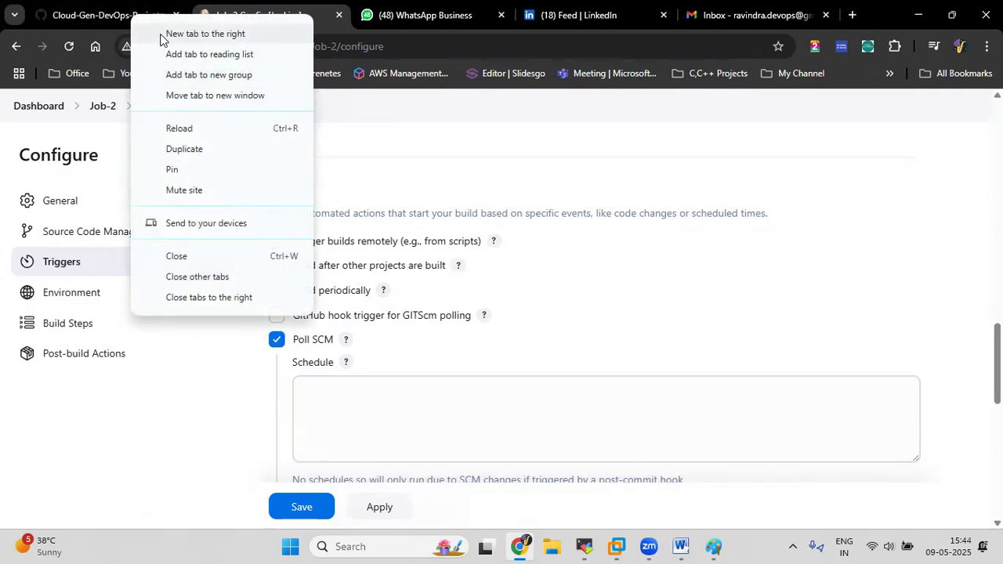
left_click(160, 35)
left_click(164, 76)
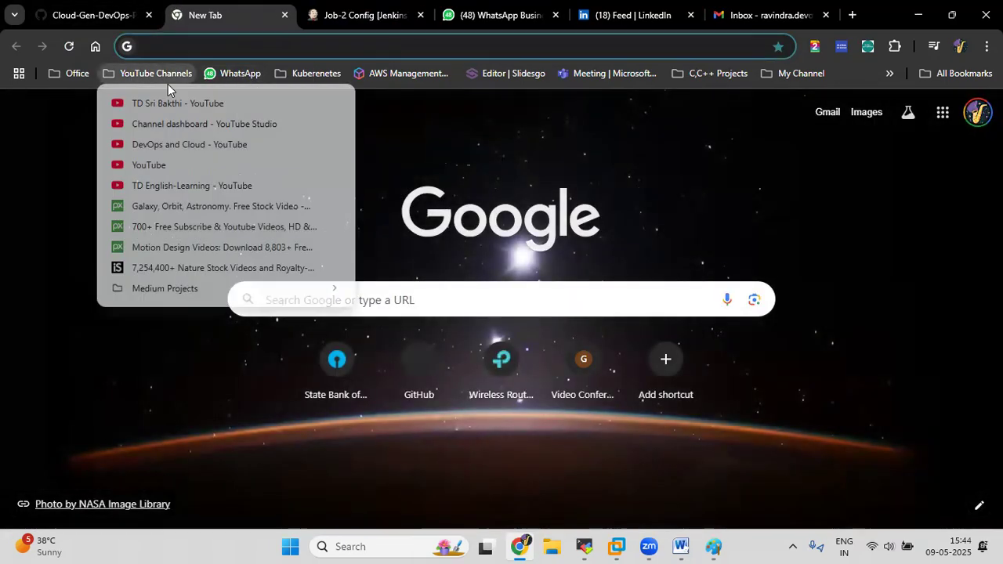
left_click(185, 145)
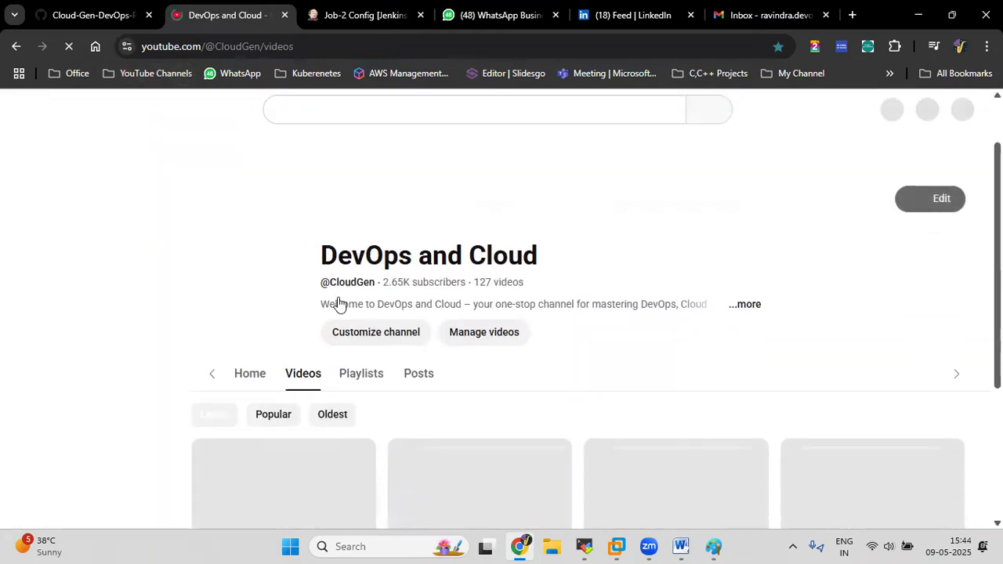
Browse the channel's latest videos and preview the Jenkins Class - 8 build triggers video.
scroll(338, 358, "down", 2)
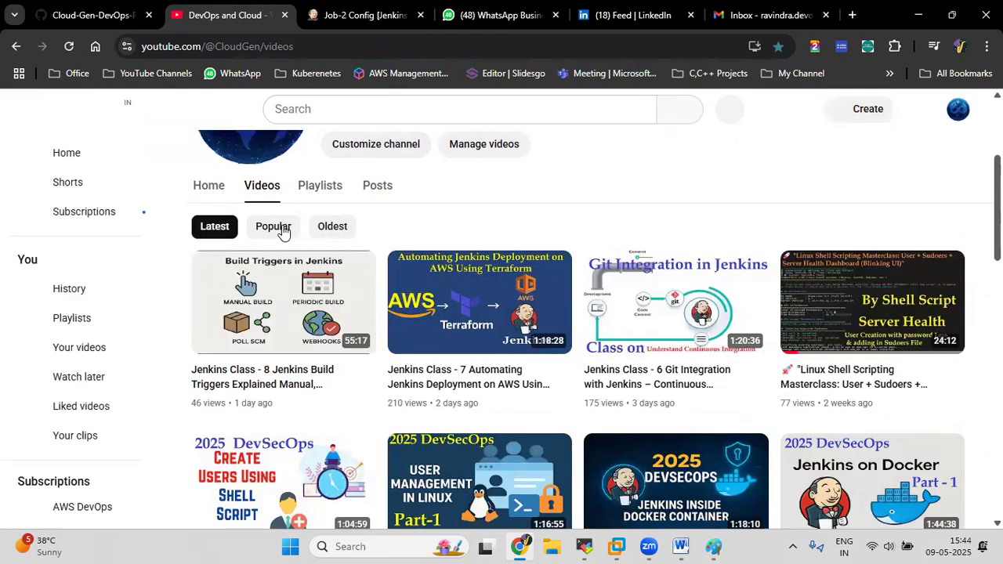
mouse_move(269, 343)
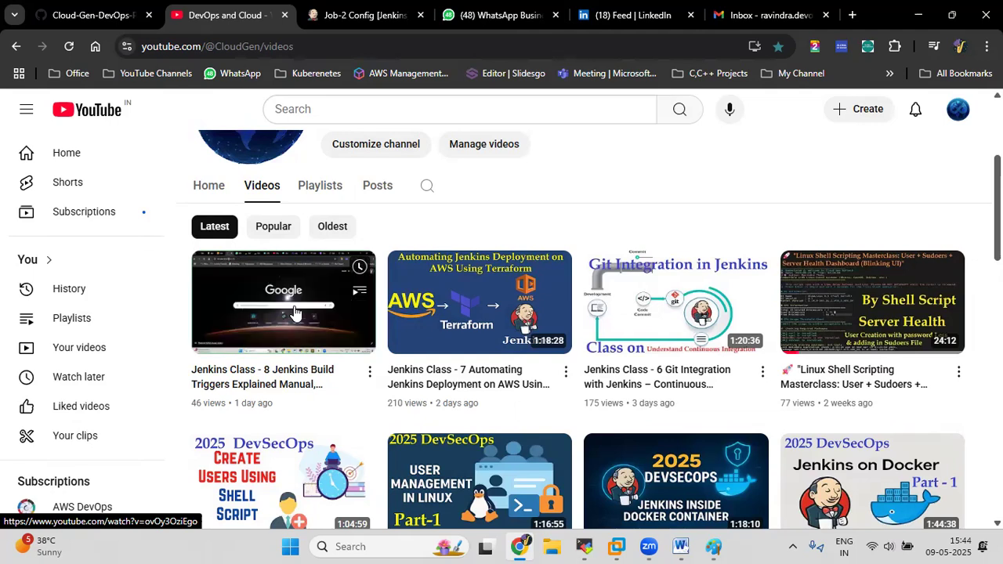
Return to Job-2's configuration, set the Poll SCM schedule to * * * * *, and save the job.
left_click(361, 17)
left_click(354, 391)
type("* *")
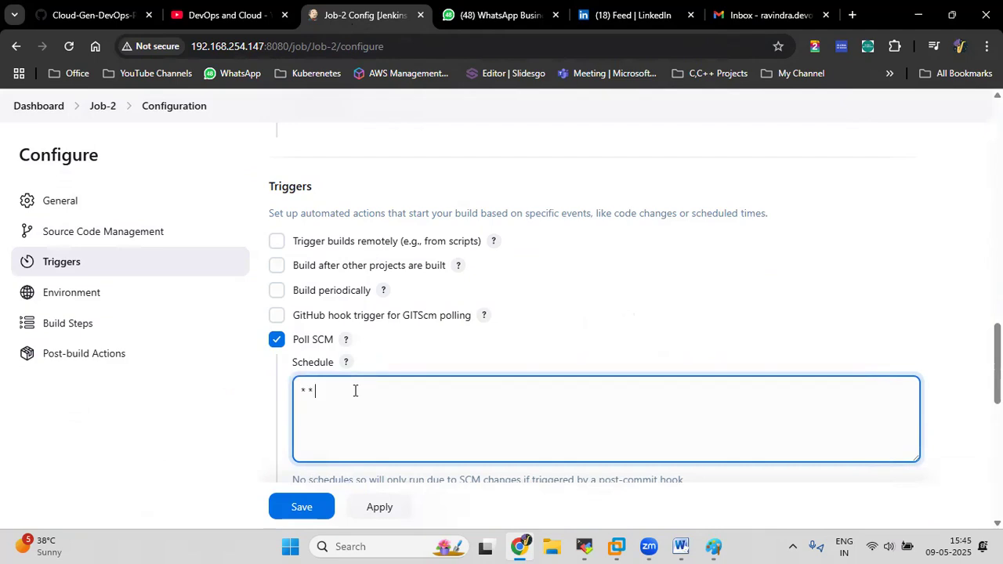
type(" * * *")
scroll(352, 466, "down", 1)
left_click(320, 507)
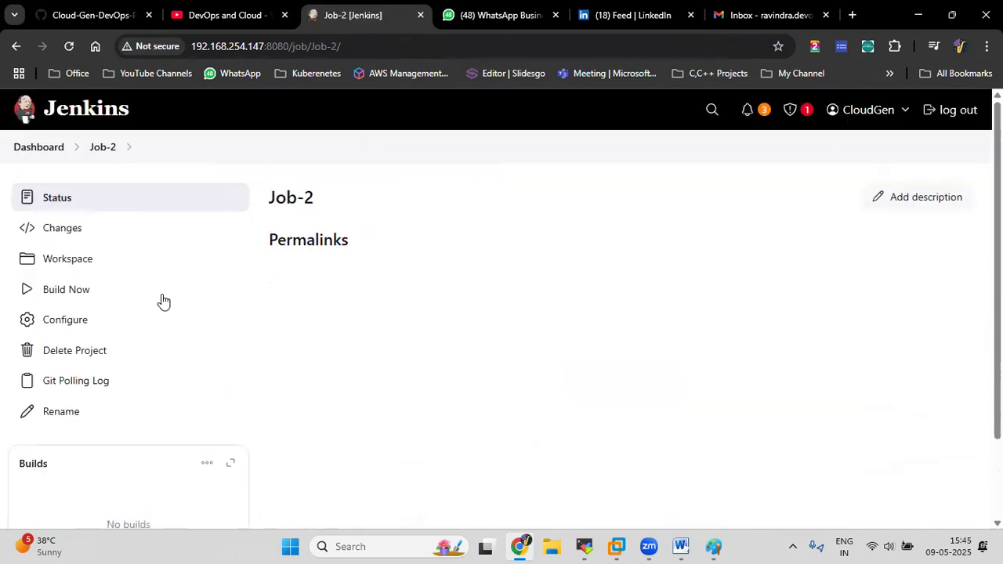
Go to the item roles section of Manage Roles in the Jenkins role management settings.
left_click(38, 152)
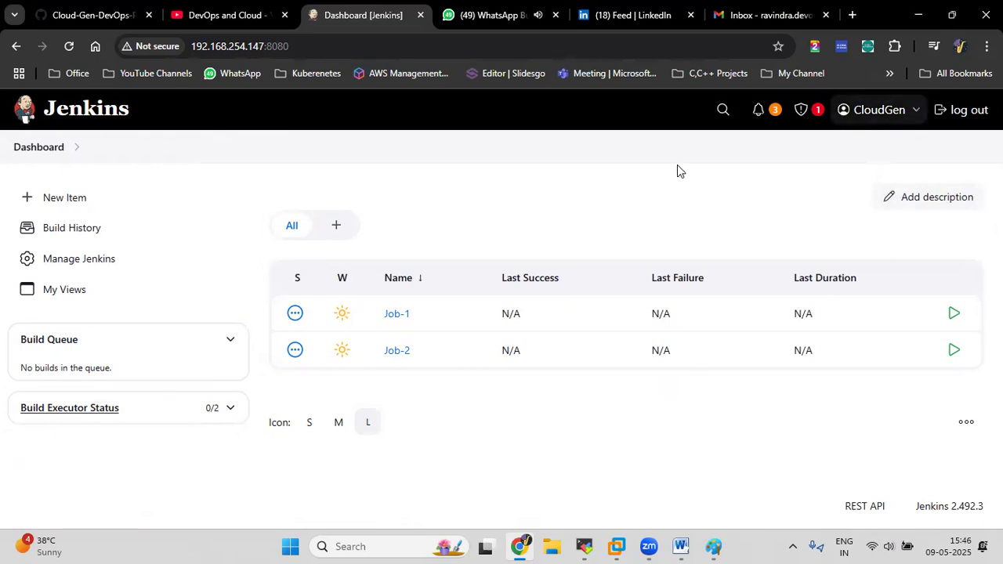
left_click(94, 259)
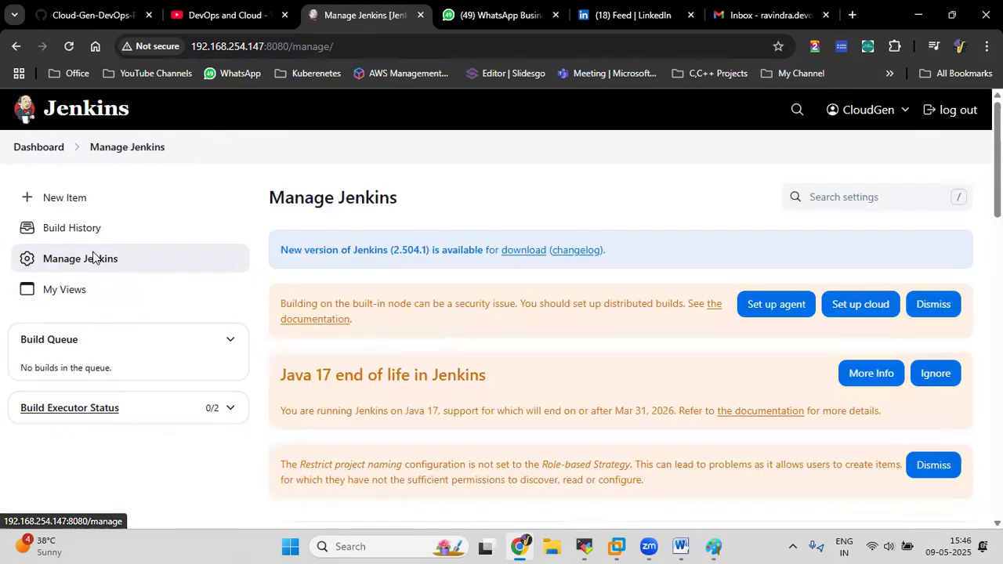
scroll(513, 368, "down", 5)
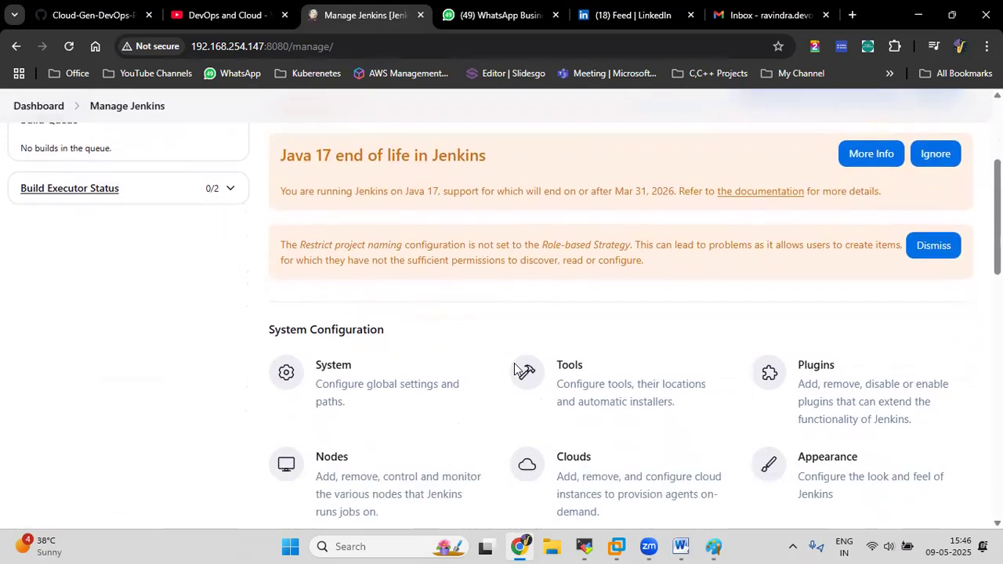
scroll(514, 362, "down", 1)
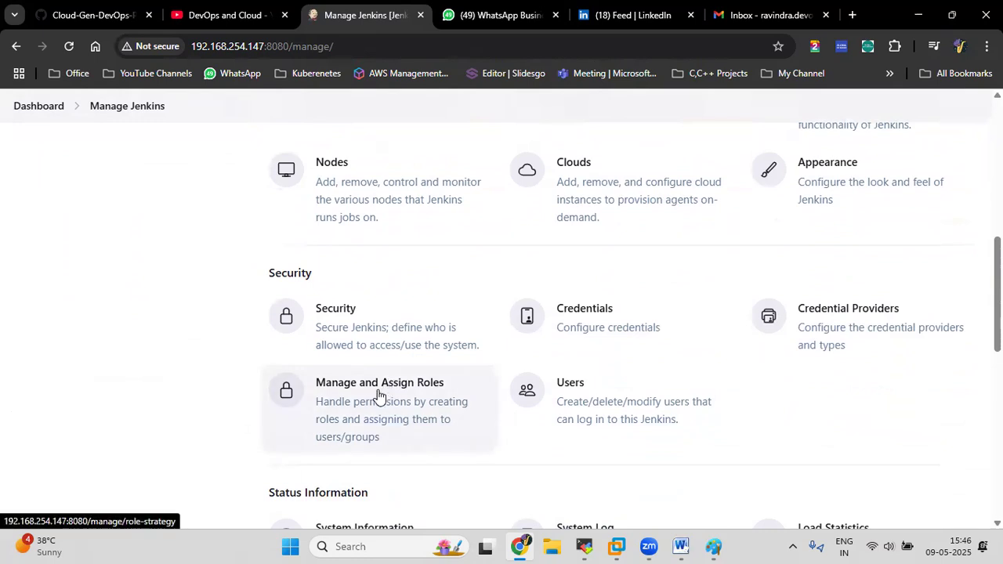
left_click(377, 394)
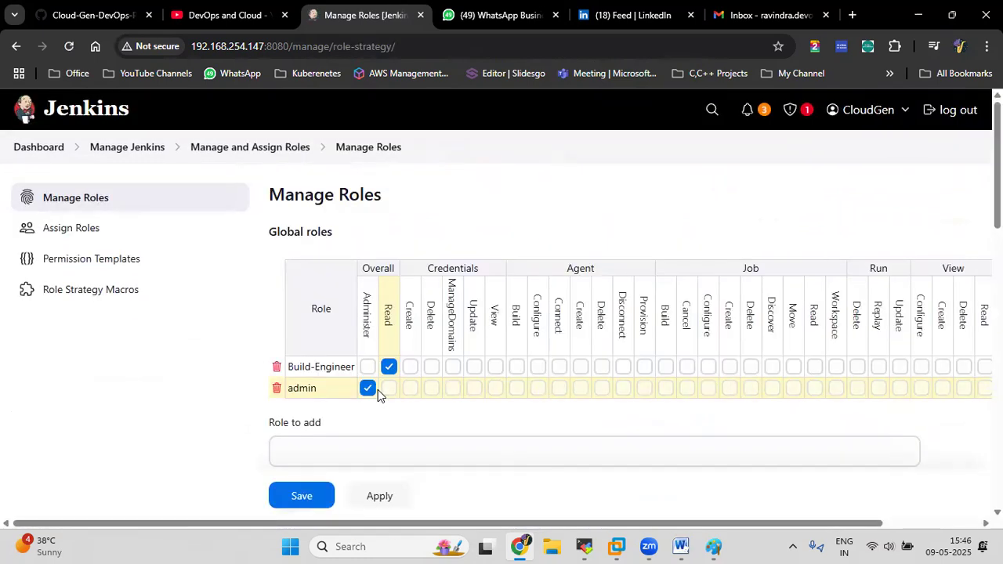
scroll(377, 395, "down", 1)
scroll(377, 389, "down", 4)
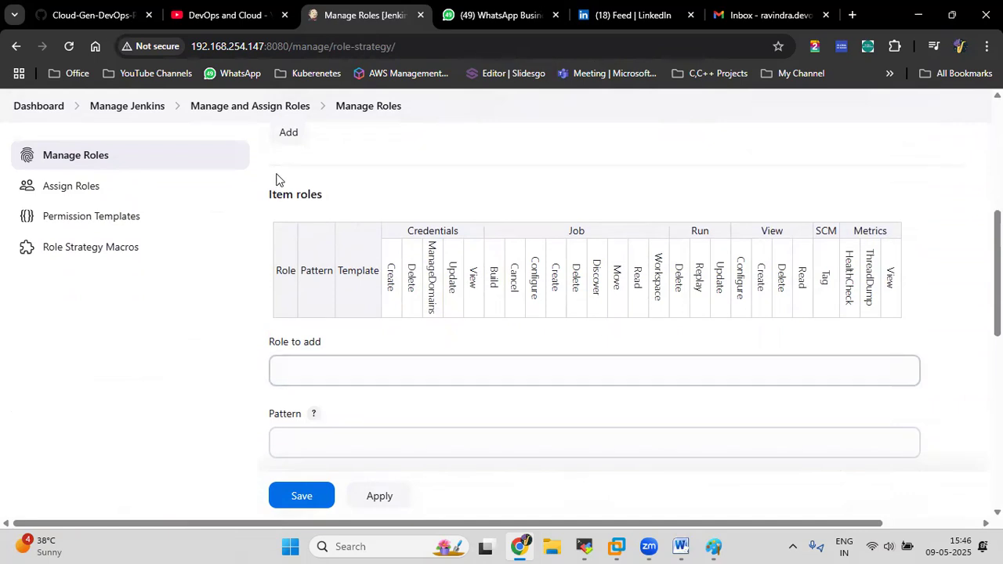
Duplicate the Manage Roles browser tab and copy the name Job-1 from the dashboard in the duplicate.
right_click(341, 19)
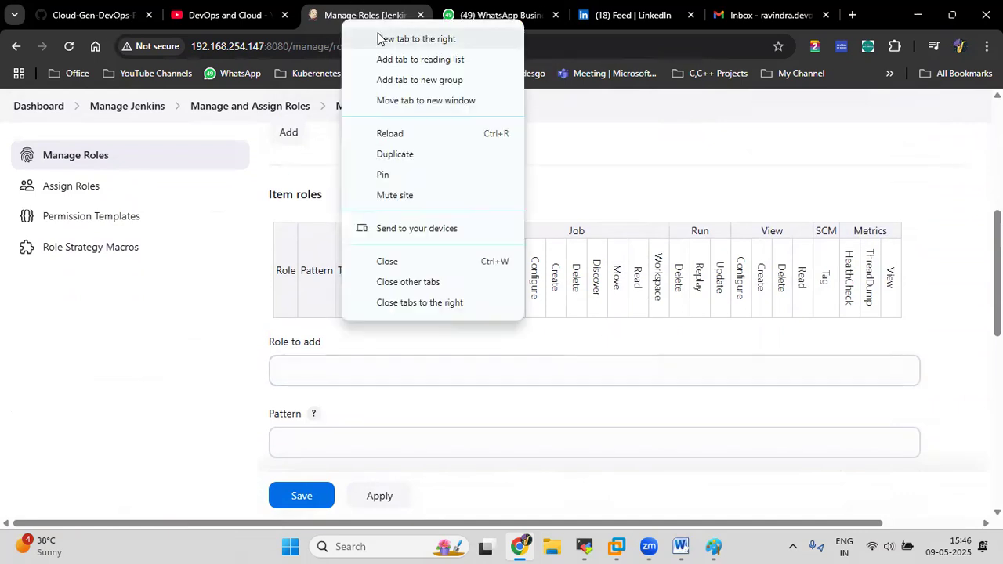
left_click(405, 156)
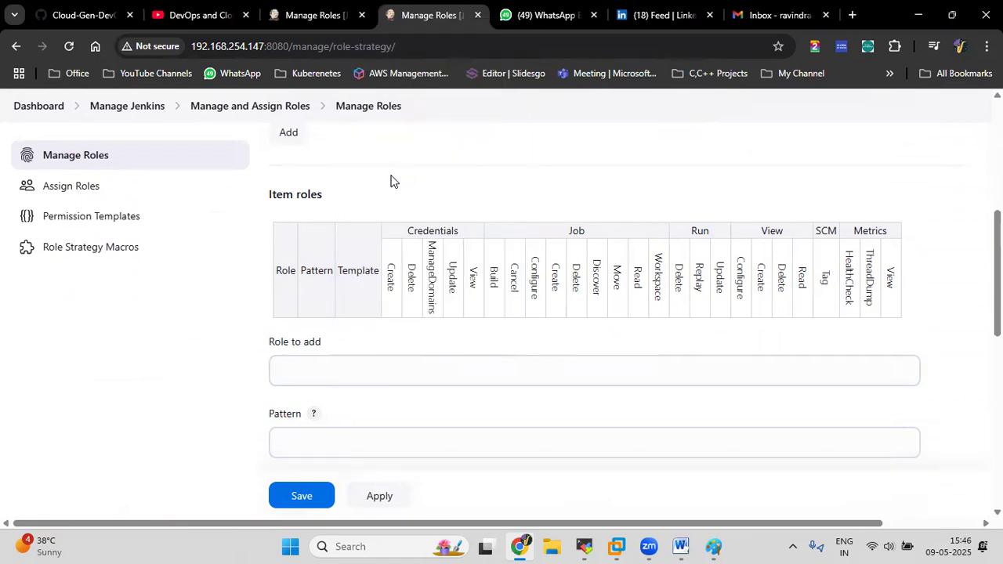
left_click(38, 106)
left_click_drag(409, 316, 376, 313)
key("ctrl+c")
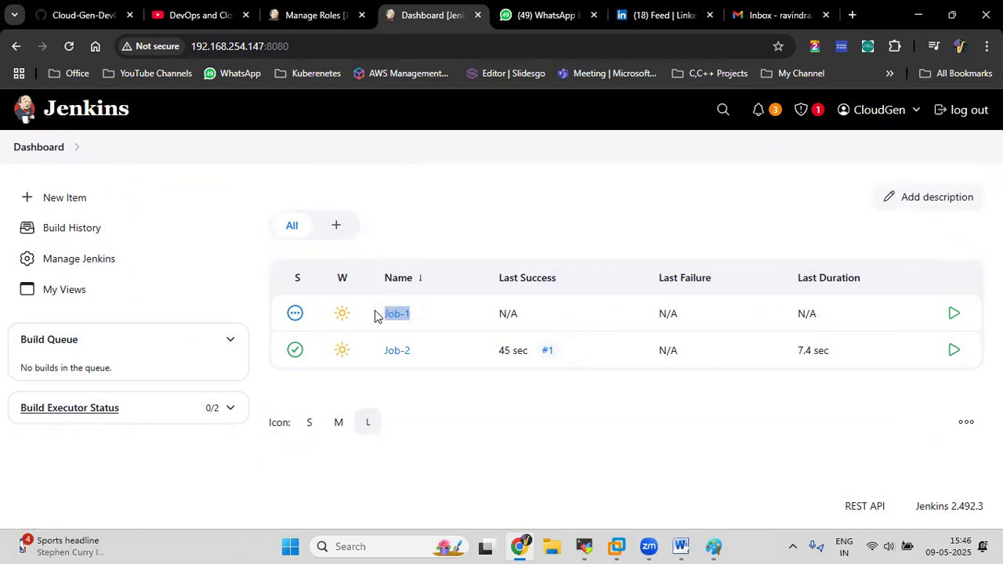
Try to create an item role named Job-1 with pattern Job-1* by saving the Manage Roles form directly.
left_click(302, 15)
left_click(310, 365)
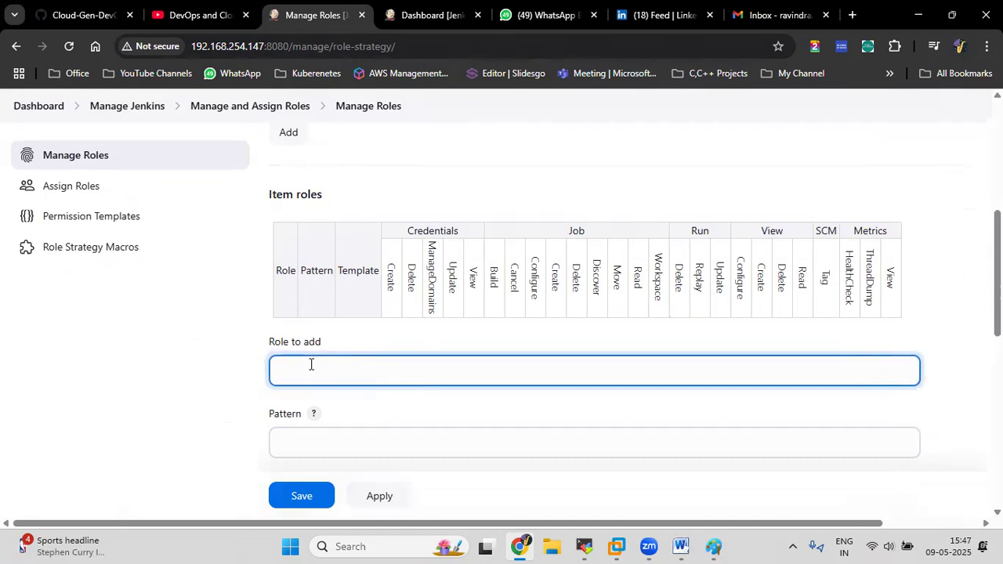
key("ctrl+v")
left_click(337, 437)
key("ctrl+v")
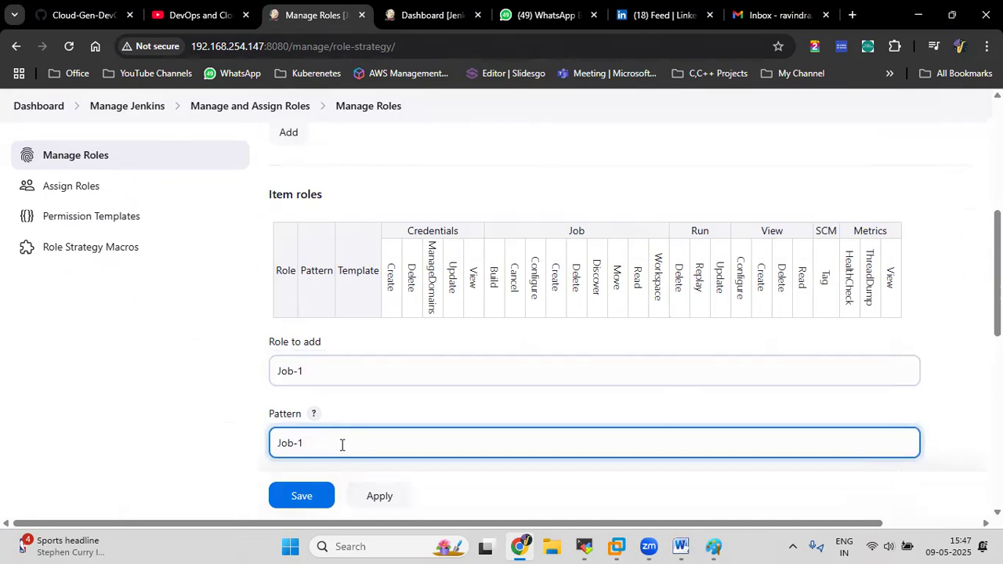
type("*")
left_click(310, 492)
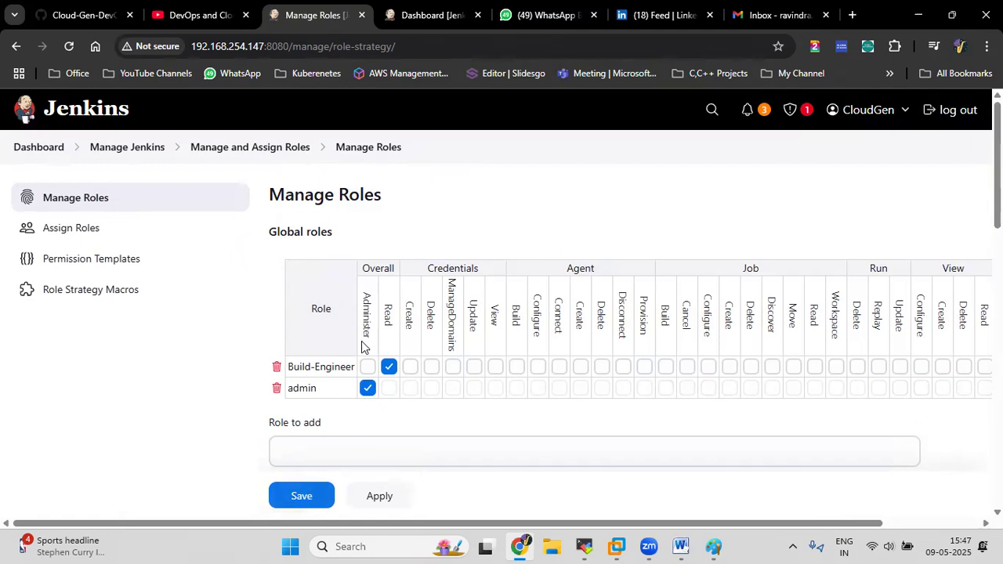
Check the global and item role tables for the new Job-1 role, reloading the Manage Roles page.
scroll(260, 341, "down", 2)
scroll(260, 341, "down", 3)
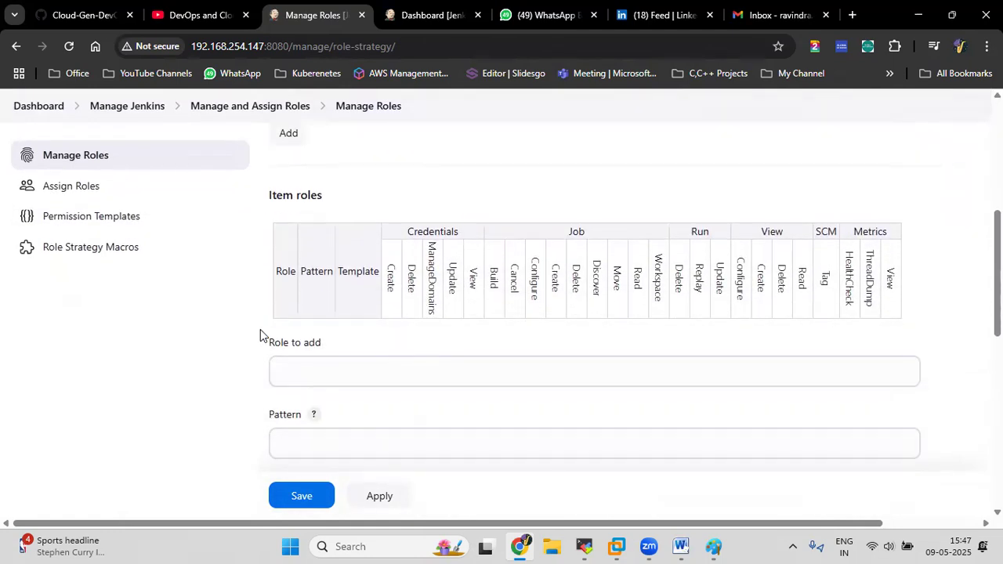
scroll(260, 335, "up", 3)
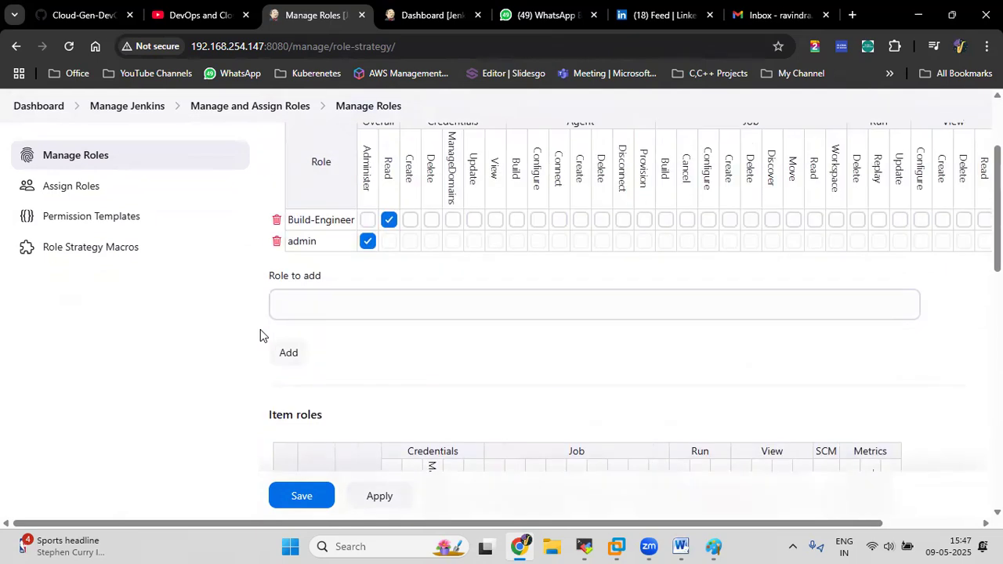
scroll(260, 329, "down", 5)
scroll(260, 327, "down", 2)
scroll(261, 328, "up", 3)
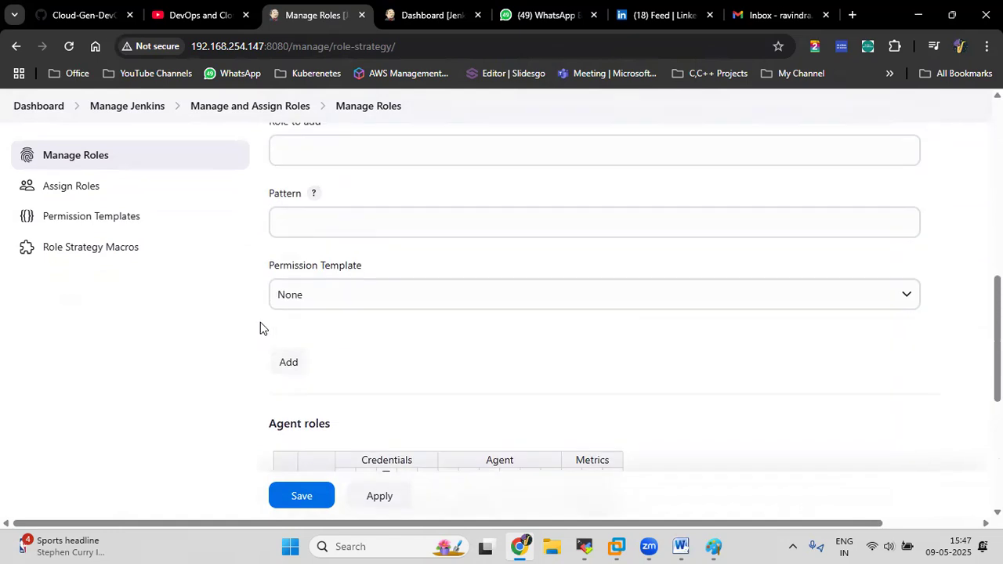
scroll(260, 322, "up", 2)
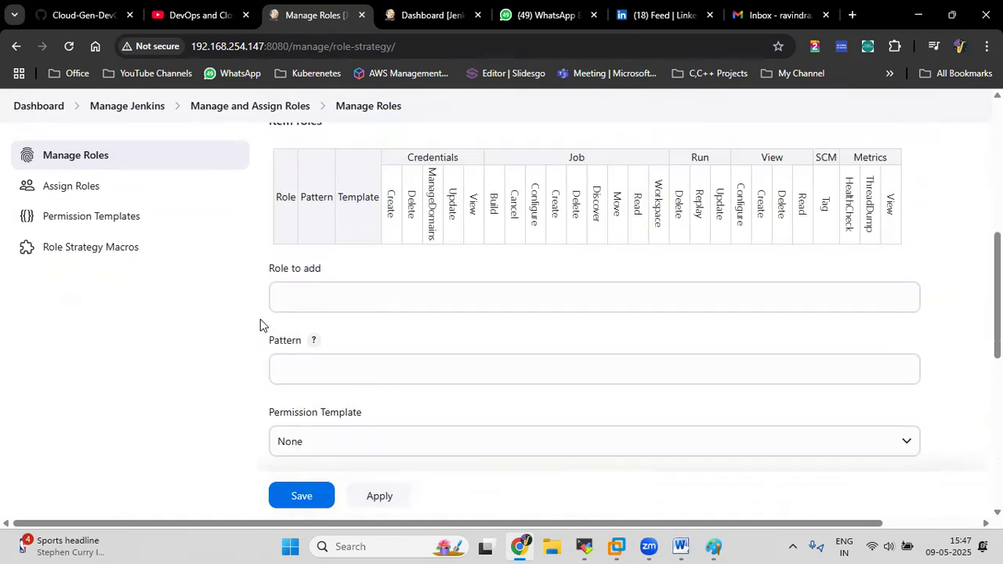
left_click(69, 47)
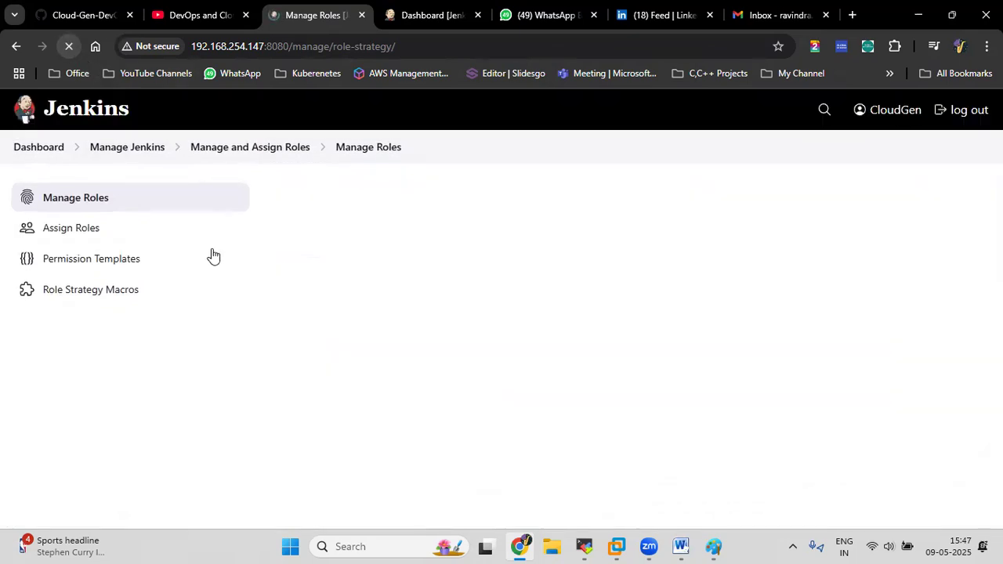
scroll(416, 290, "up", 2)
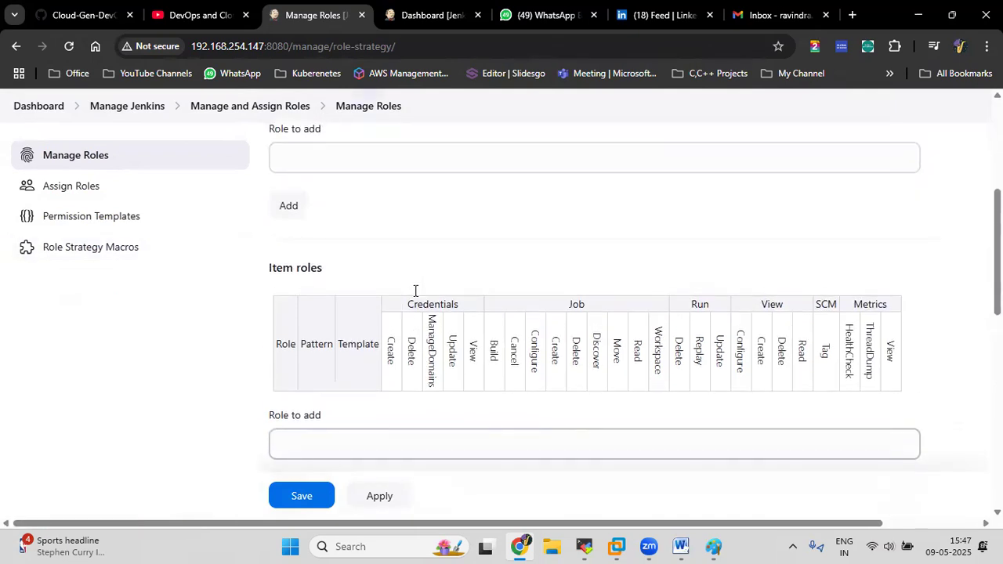
scroll(415, 290, "up", 4)
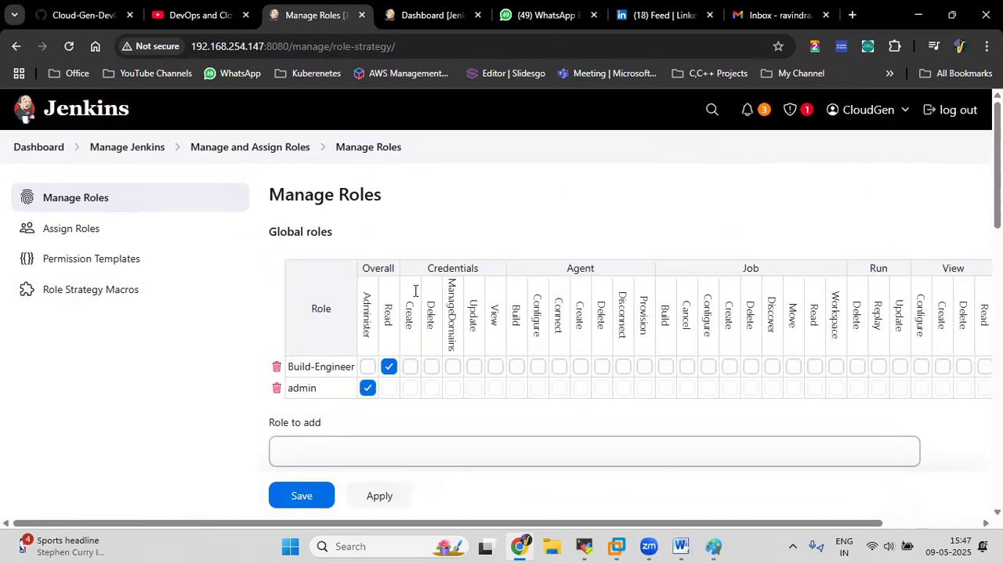
Add an item role named Job-1 with pattern Job-1* and permission template None.
scroll(415, 289, "down", 4)
left_click(362, 445)
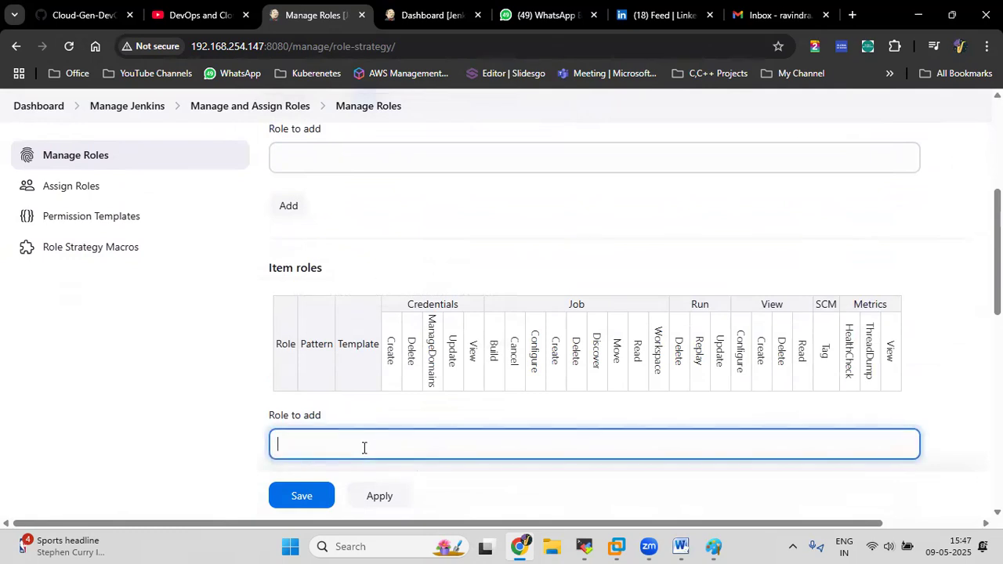
type("Job-1")
scroll(322, 434, "down", 2)
left_click(311, 380)
key("ctrl+v")
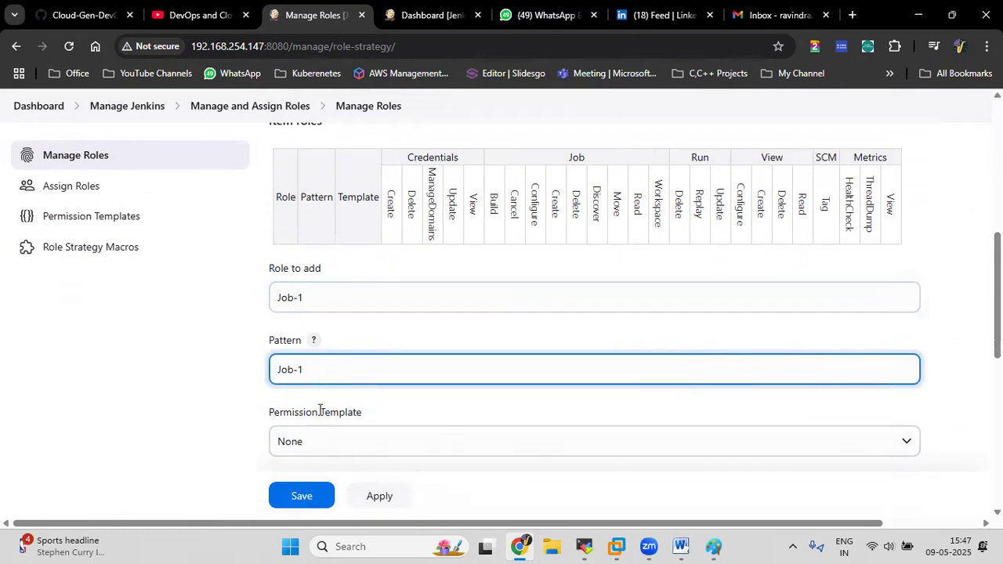
type("*")
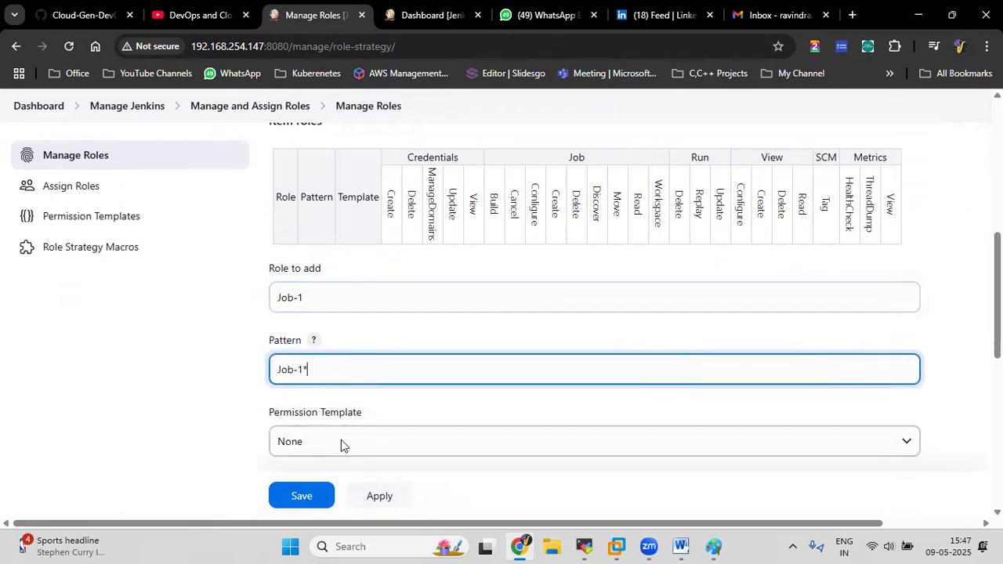
scroll(343, 445, "down", 1)
left_click(329, 370)
left_click(325, 394)
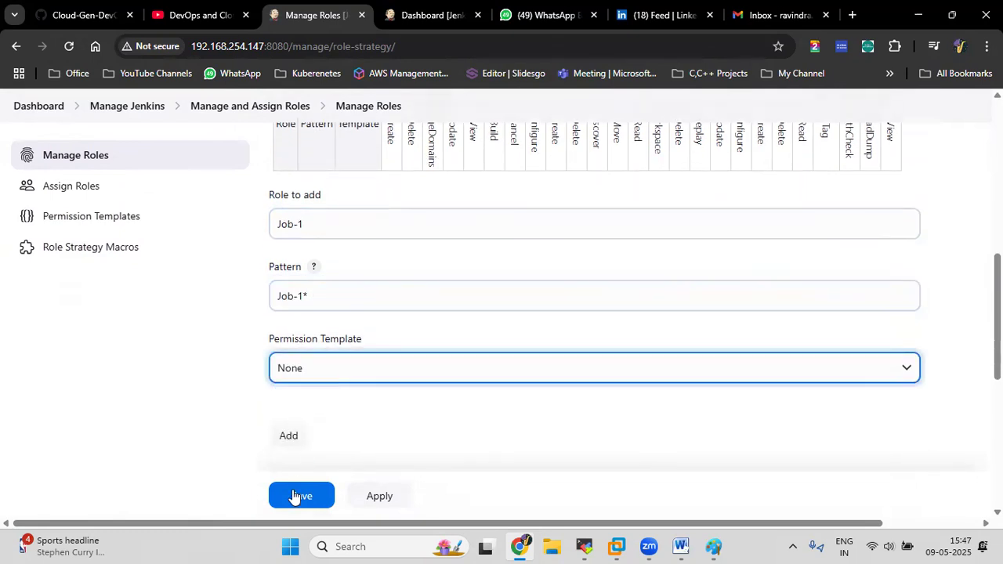
left_click(289, 439)
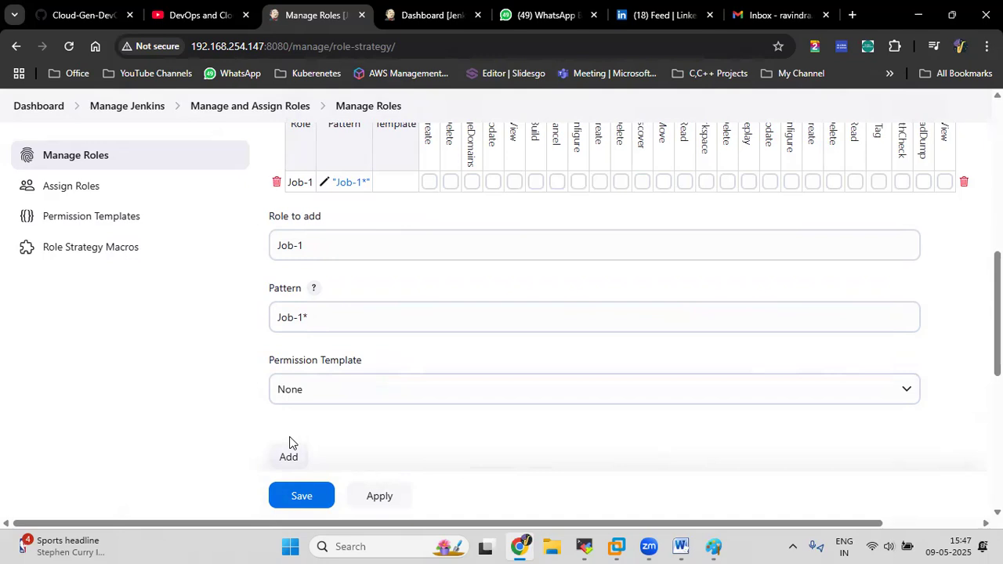
Grant the Job-1 item role Credentials View and Job Build, Cancel, Configure and Read permissions, and save the roles.
scroll(361, 233, "up", 1)
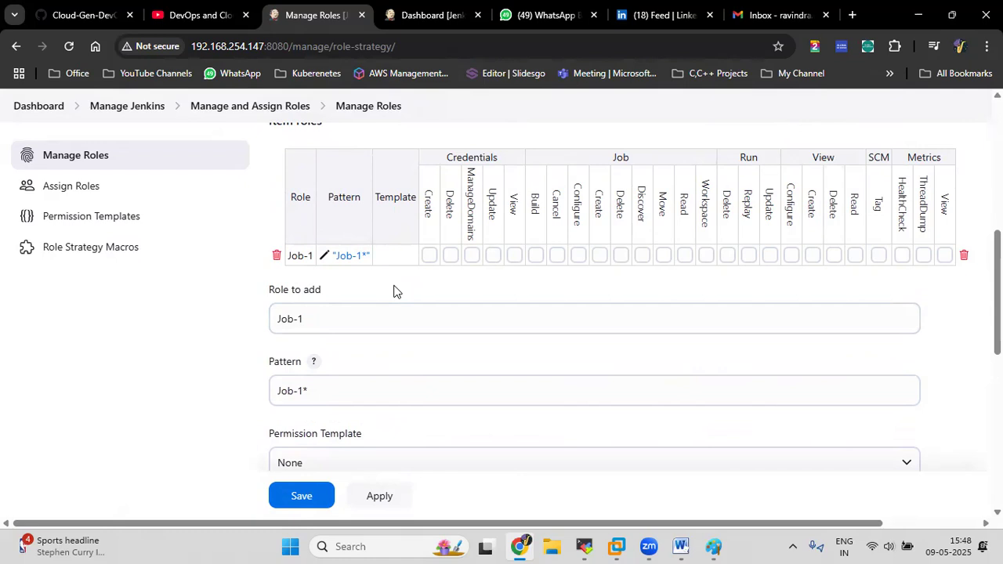
left_click(514, 255)
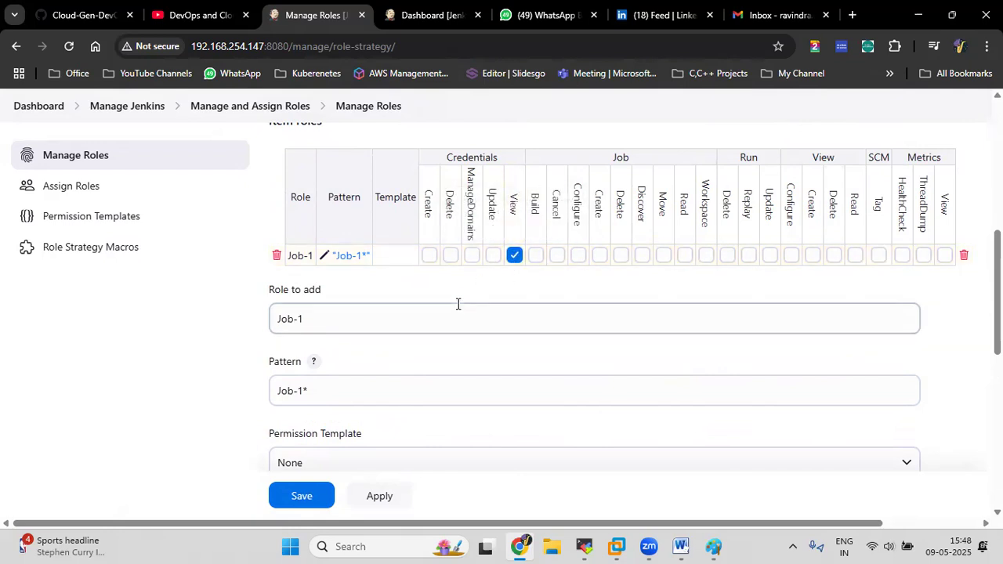
left_click(536, 256)
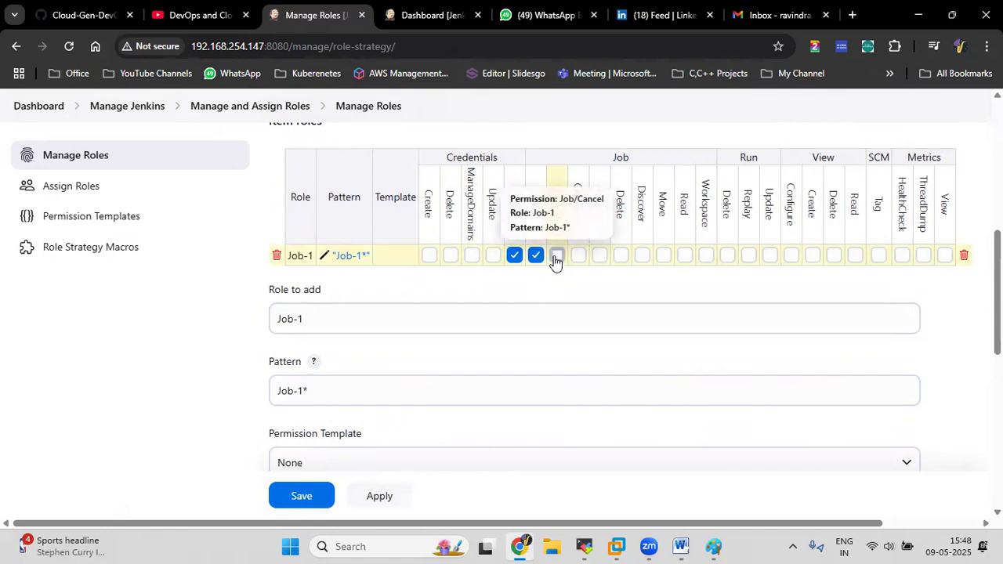
left_click(556, 256)
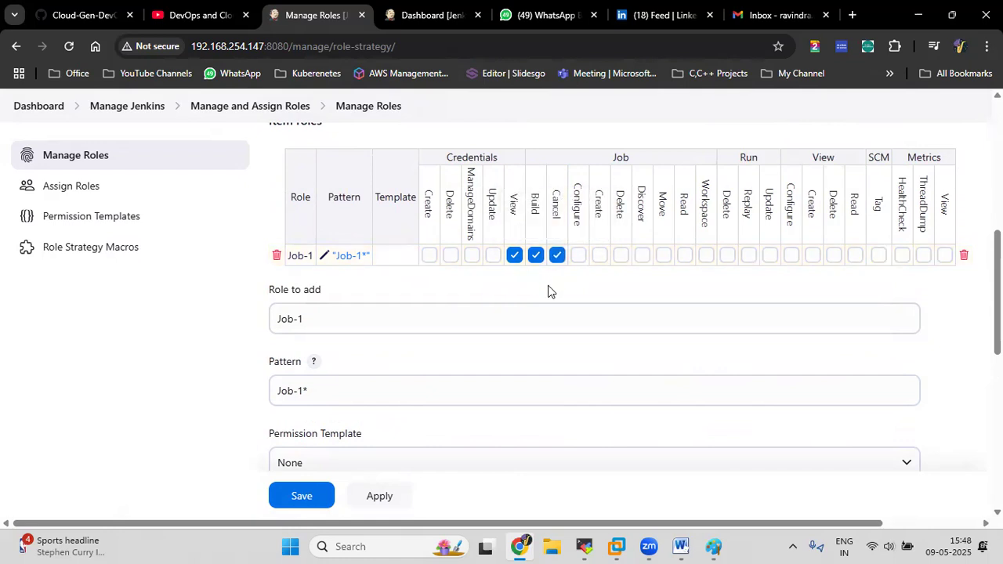
left_click(577, 256)
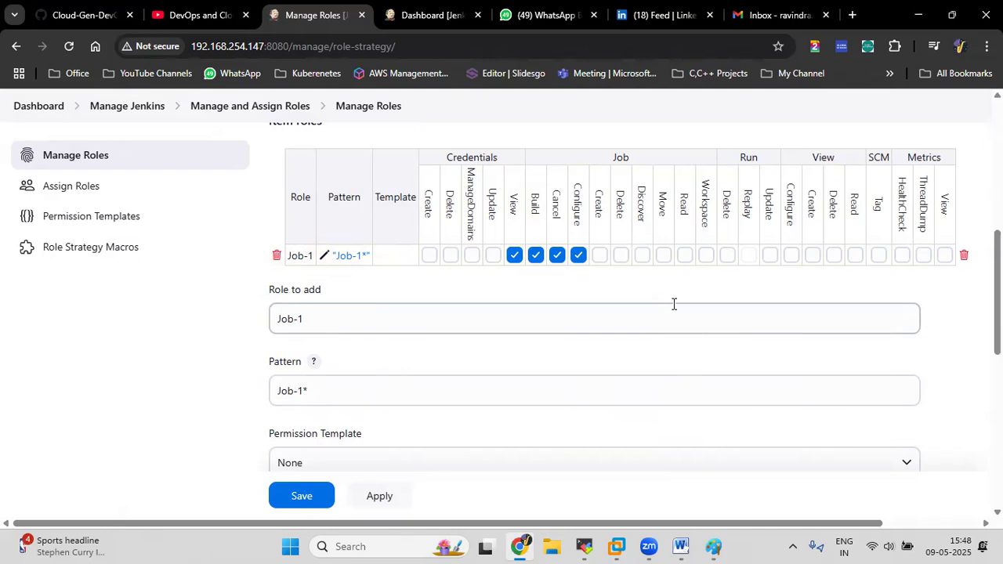
left_click(683, 255)
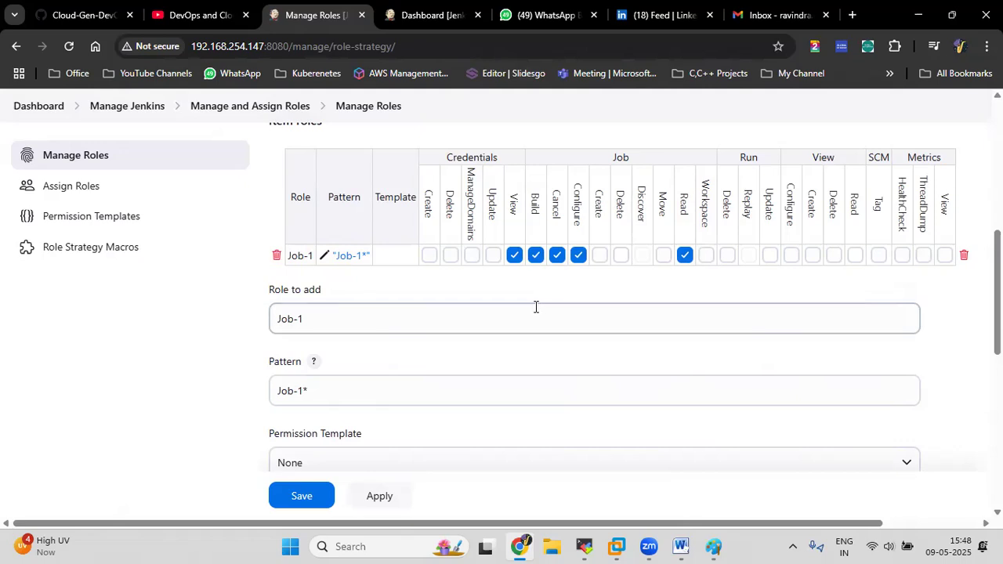
left_click(287, 500)
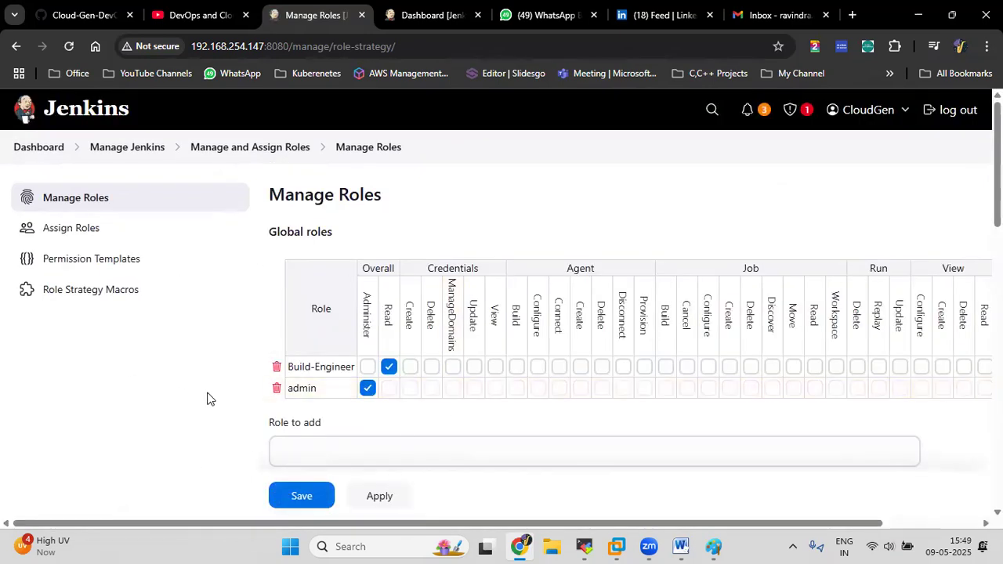
Sign out of the admin account, sign in with the Build-Engineer user's name and password, and dismiss the browser's saved-password warning.
left_click(962, 110)
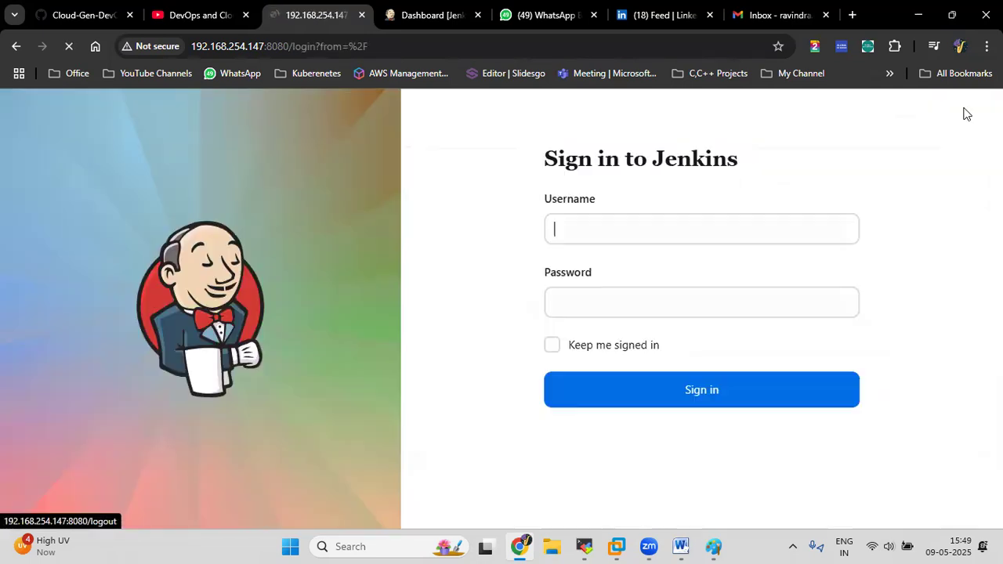
type("Ravindra")
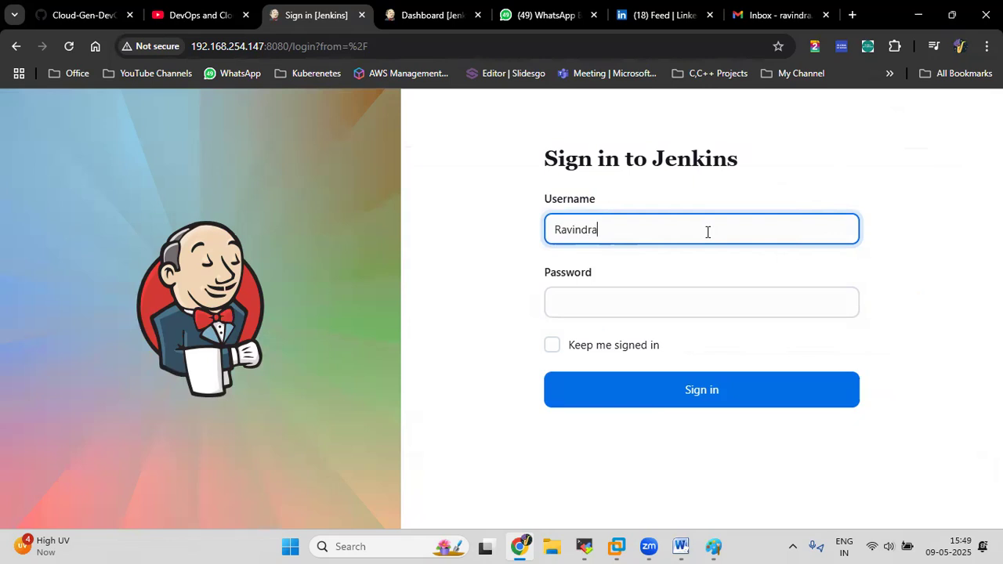
key("ctrl+a")
key("Tab")
key("ctrl+v")
left_click(697, 390)
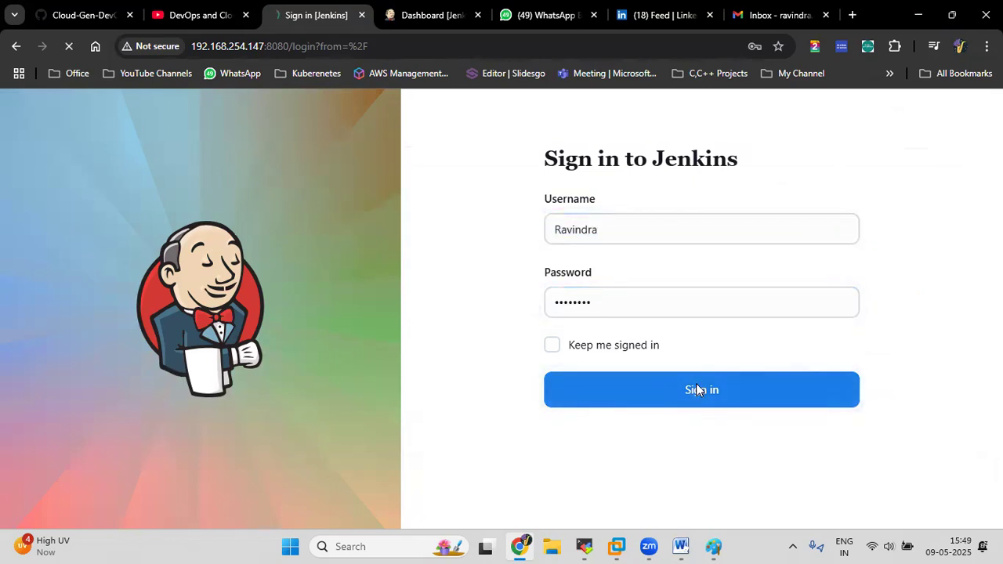
left_click(626, 269)
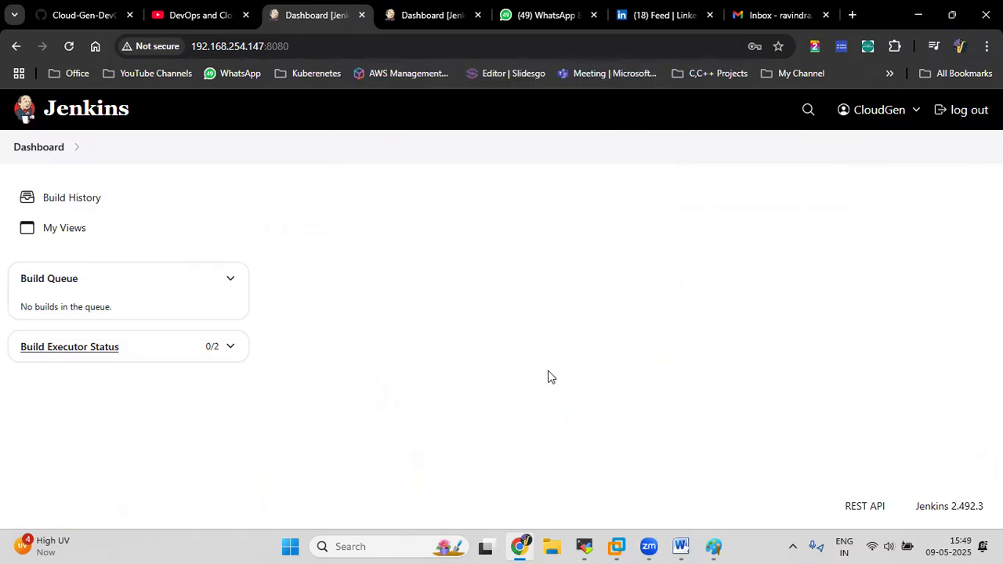
Sign out of the Build-Engineer account and sign back in as the CloudGen administrator with the account password.
left_click(949, 117)
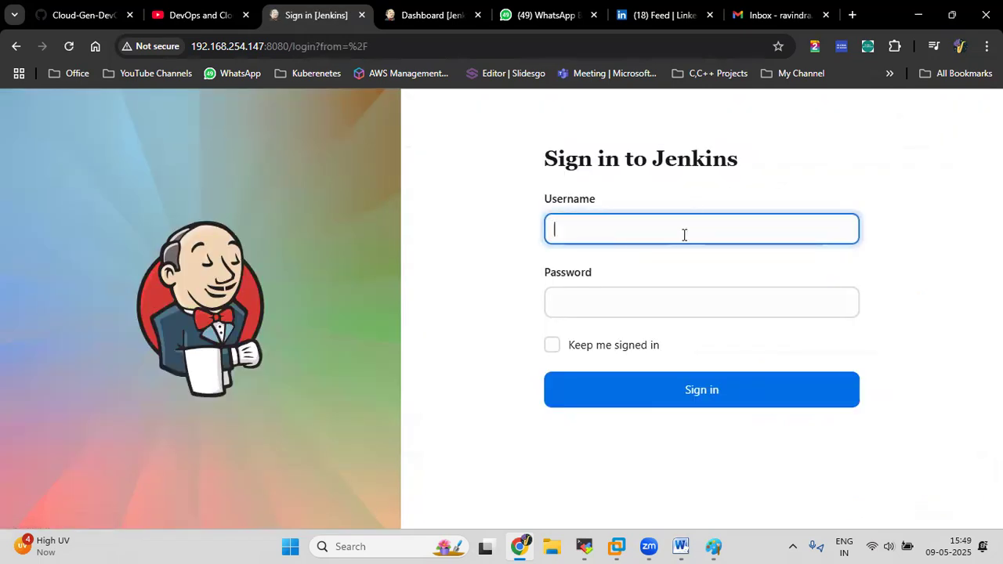
type("CloudGen")
key("ctrl+a")
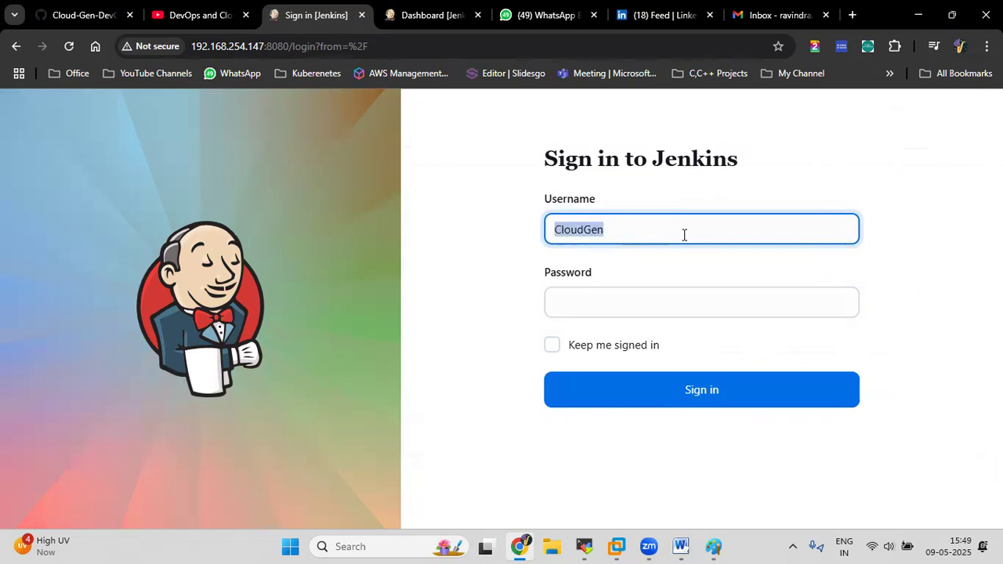
key("Tab")
key("ctrl+v")
left_click(713, 399)
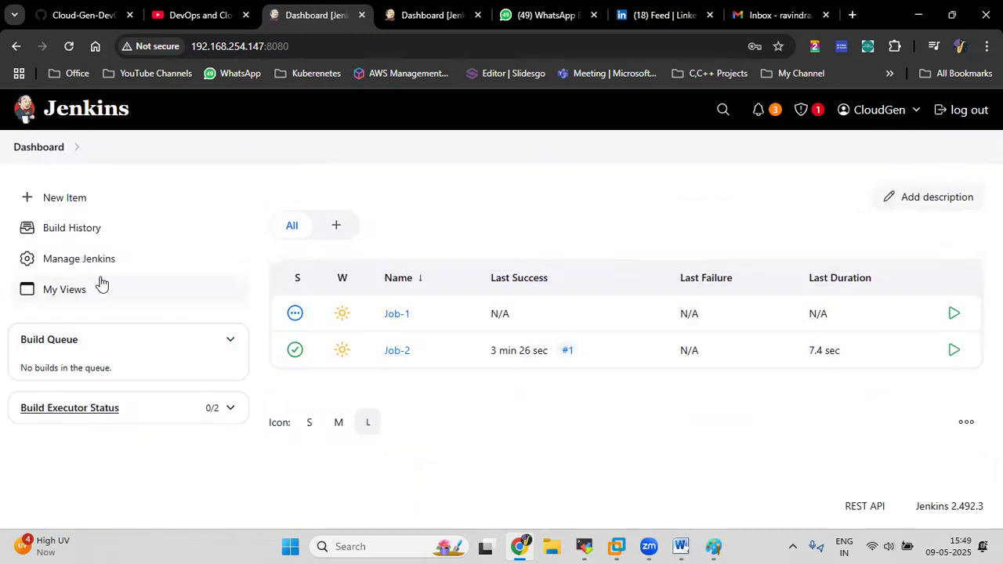
Open the Assign Roles page under Manage and Assign Roles in the Jenkins management settings.
left_click(89, 266)
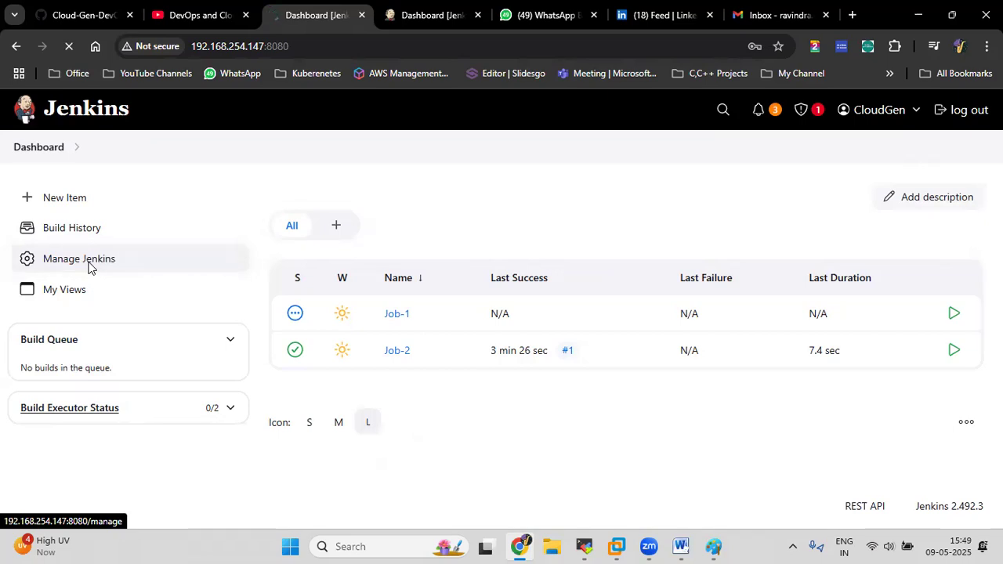
scroll(519, 396, "down", 6)
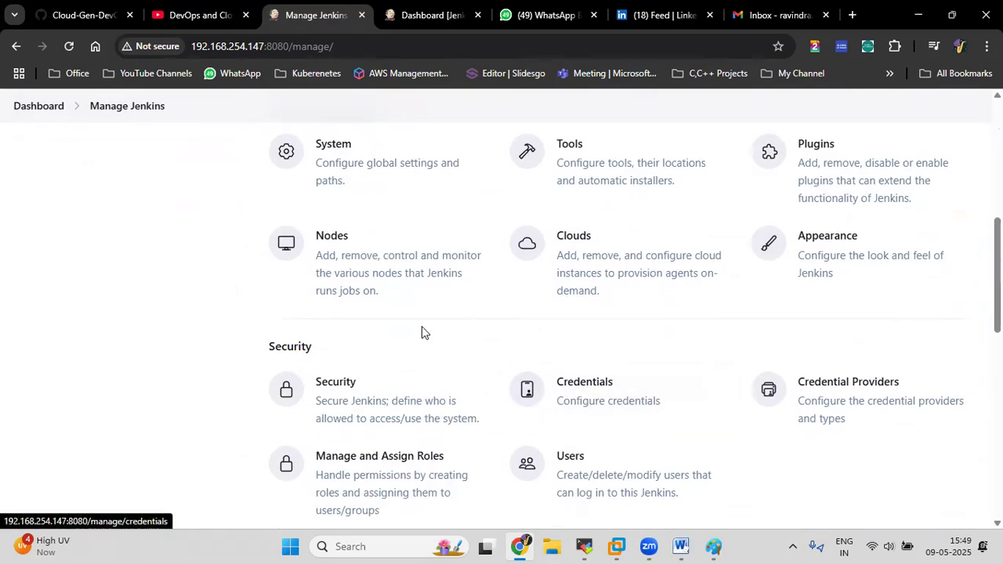
scroll(424, 327, "down", 3)
scroll(424, 327, "up", 3)
scroll(426, 329, "down", 1)
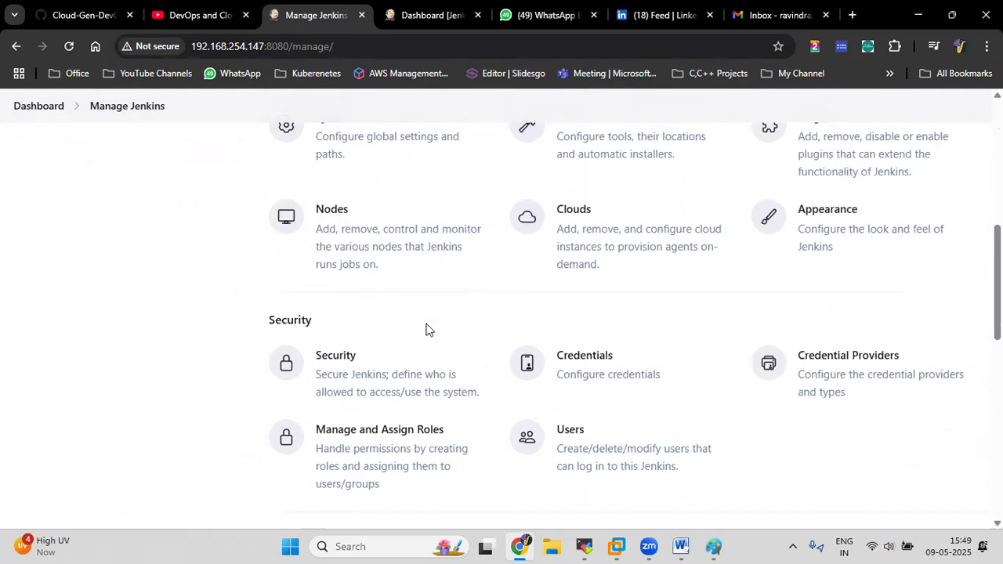
scroll(426, 329, "down", 1)
left_click(390, 384)
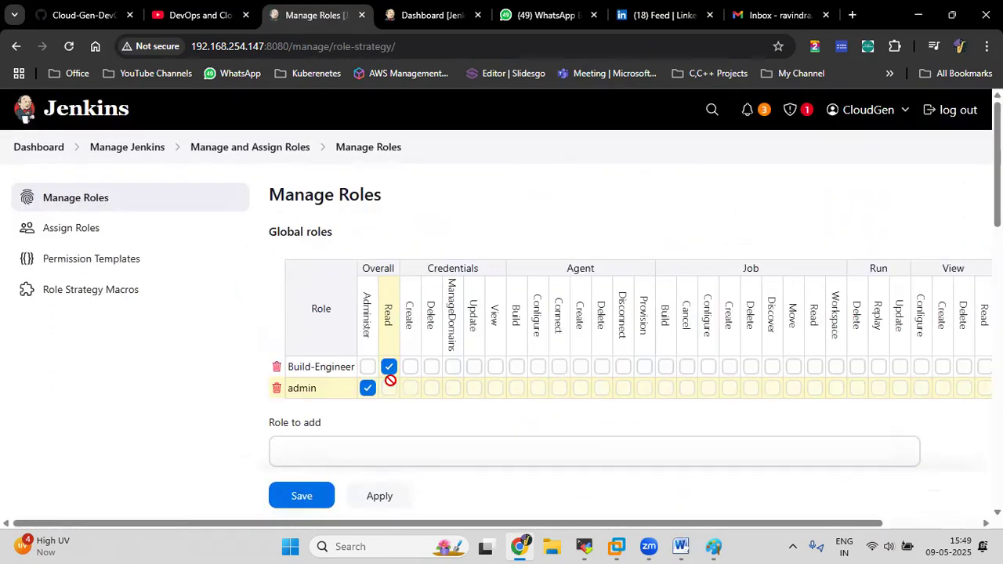
left_click(57, 228)
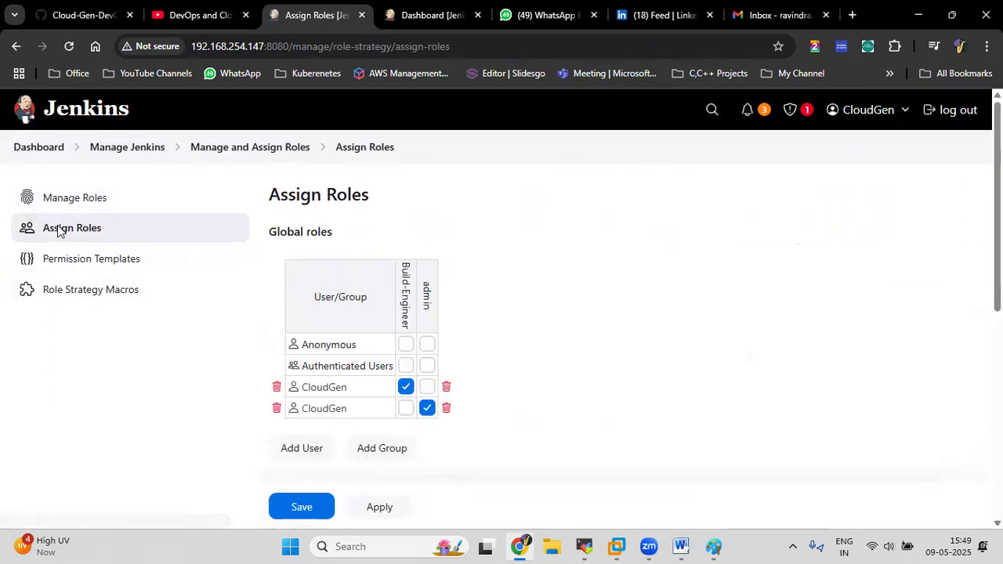
Add the Build-Engineer user's ID to the item roles, assign it the Job-1 role, and save the assignments.
scroll(62, 224, "down", 3)
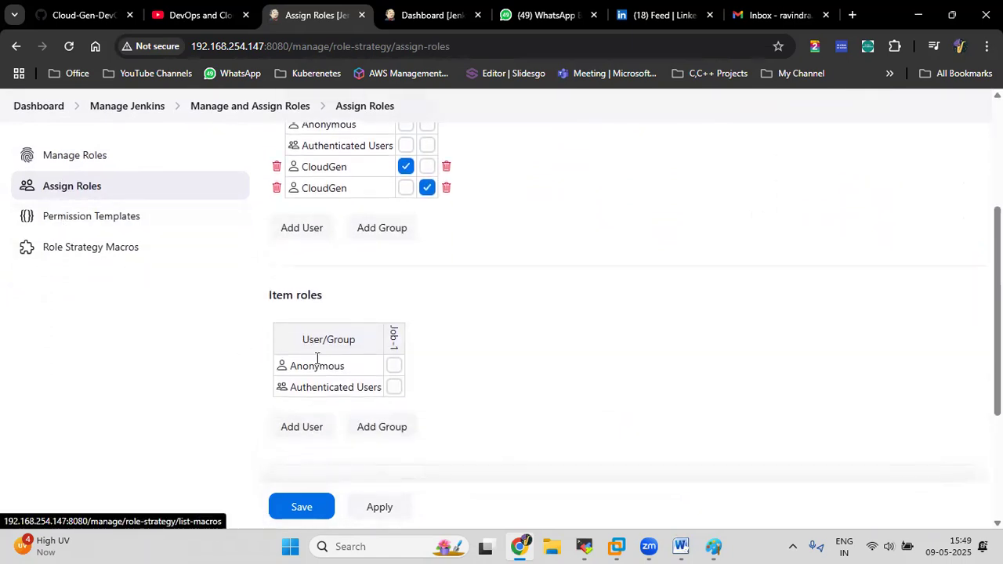
left_click(296, 427)
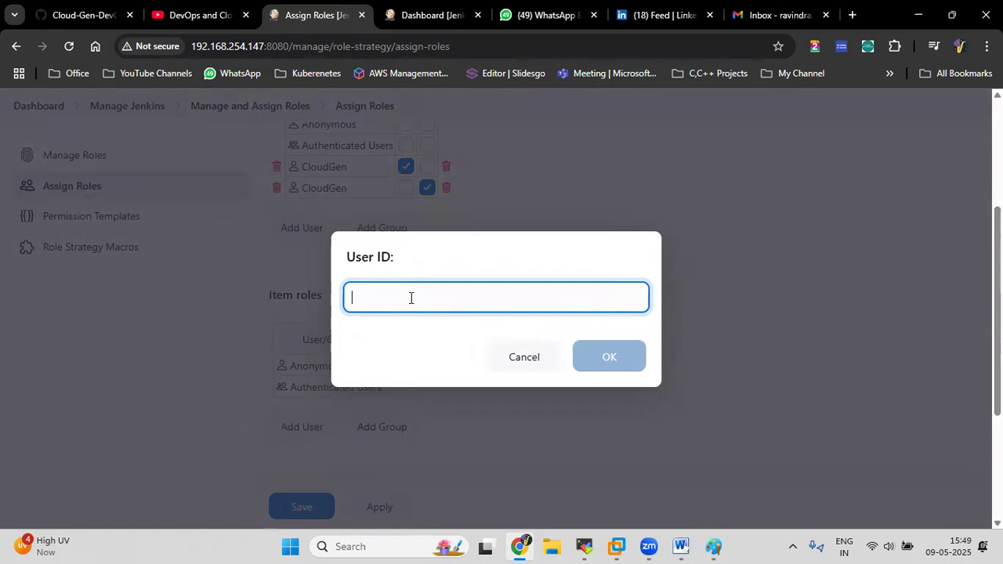
type("Ravindra")
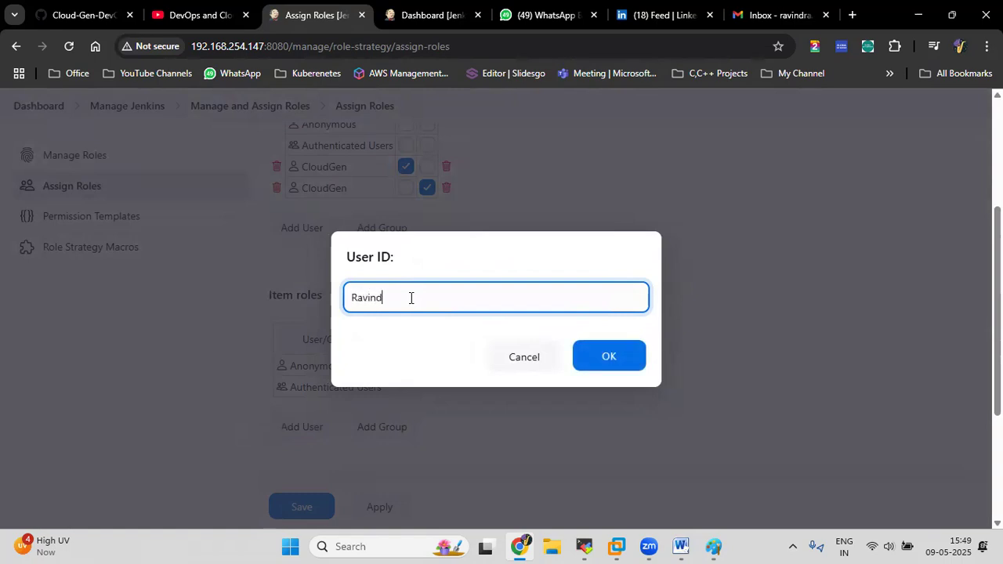
left_click(608, 359)
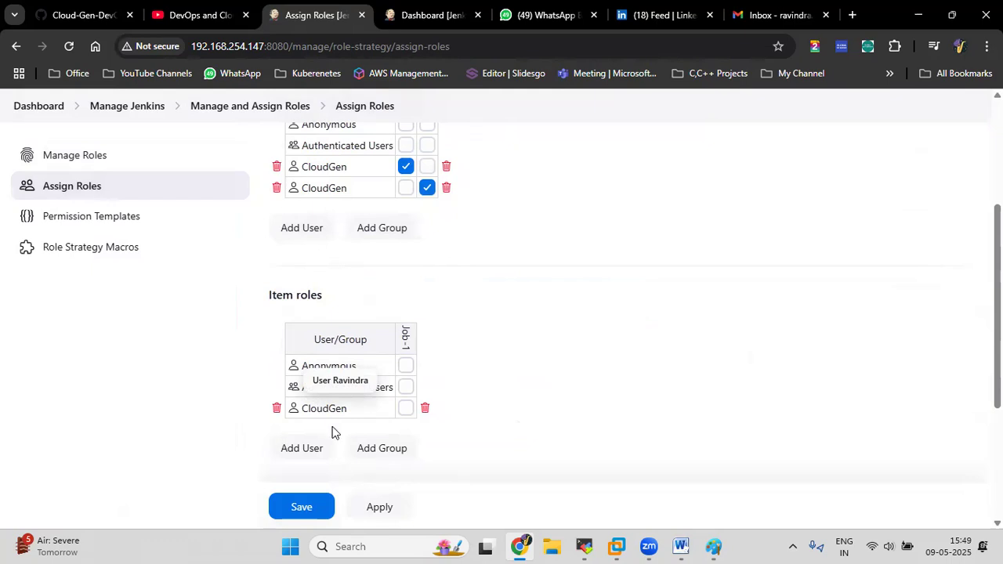
mouse_move(408, 330)
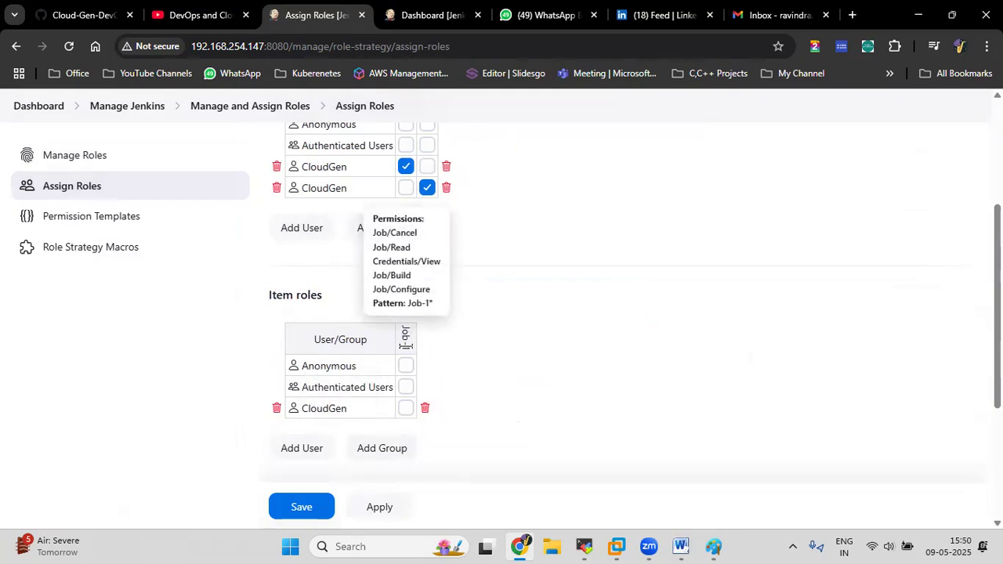
left_click(404, 410)
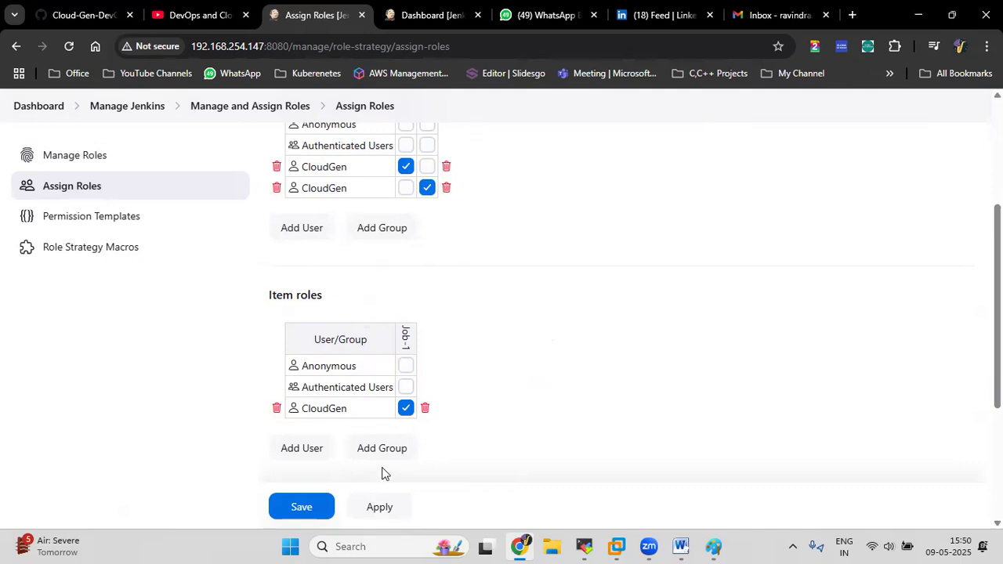
left_click(317, 507)
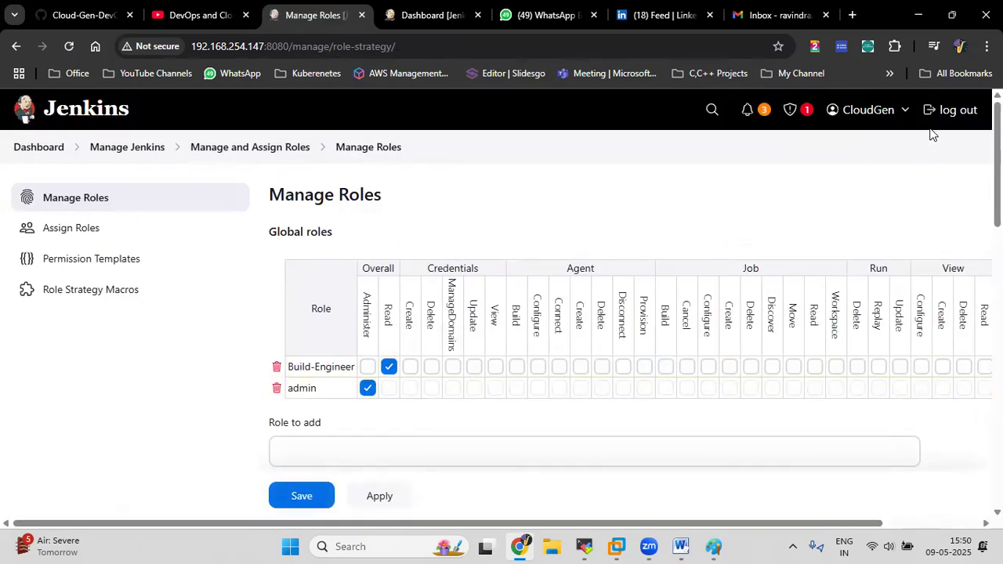
Sign out of the administrator session, log in as the Build-Engineer user with the account password, and close the password warning.
left_click(952, 110)
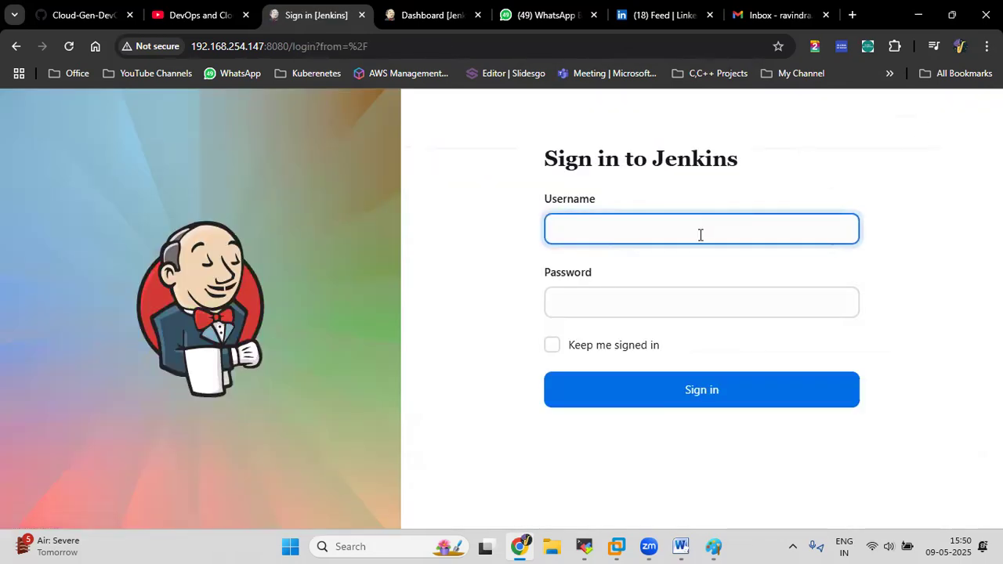
type("Ravindra")
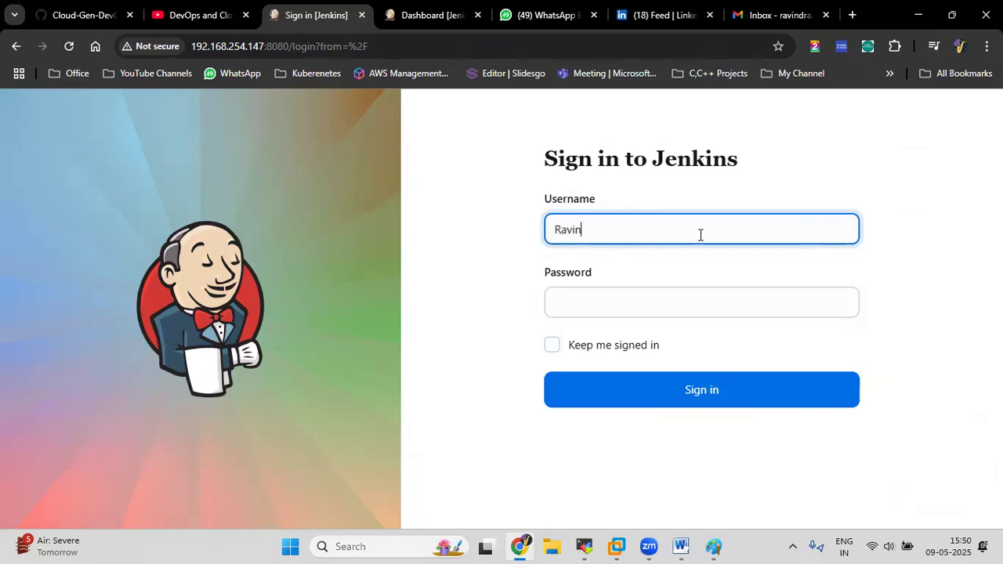
key("ctrl+a")
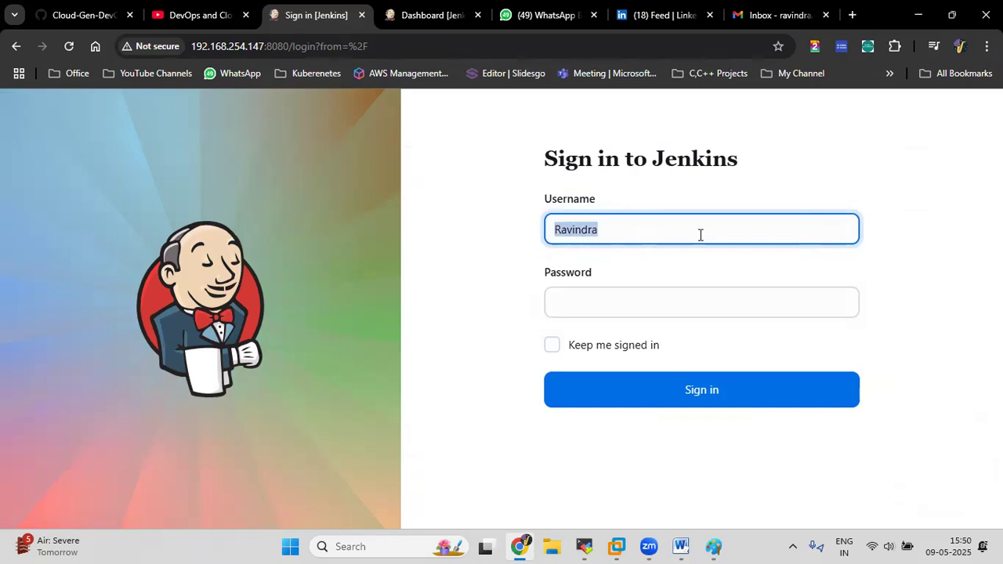
key("Tab")
type("********")
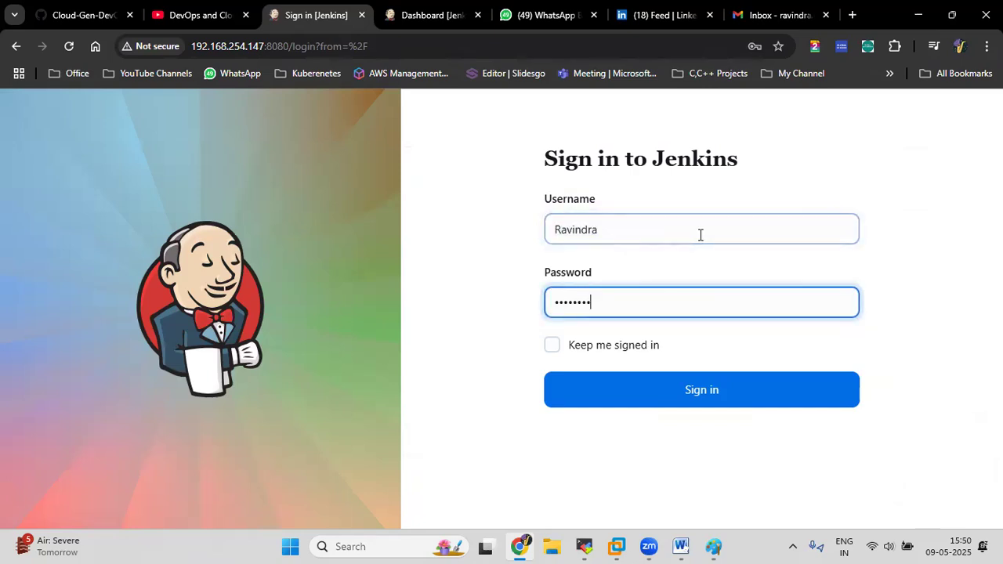
left_click(714, 394)
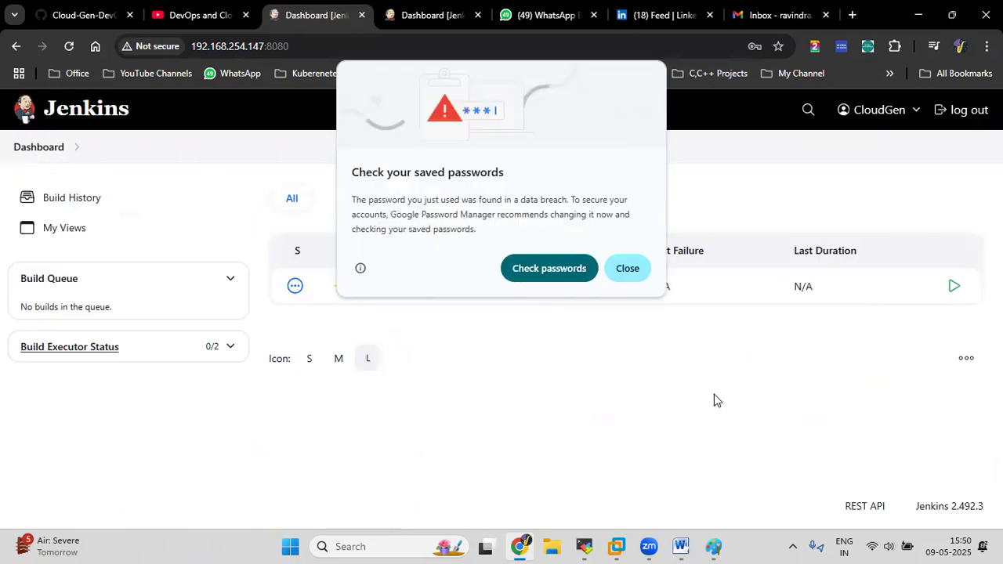
left_click(631, 269)
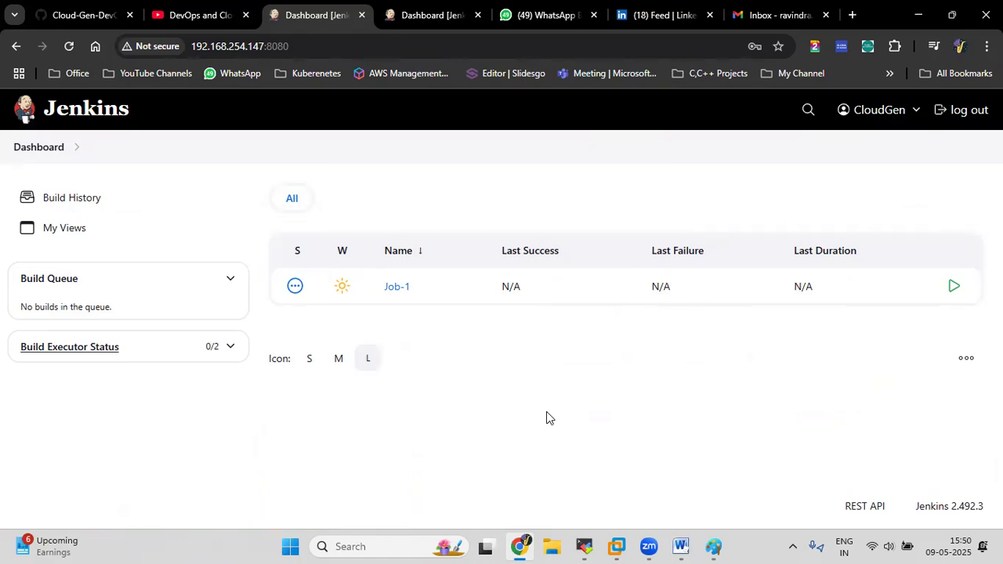
left_click(401, 20)
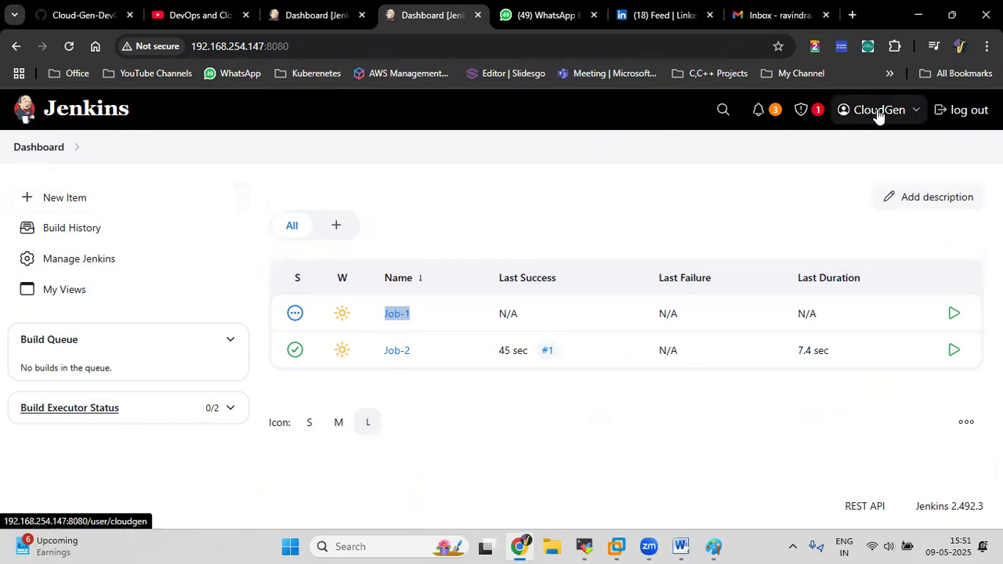
left_click(313, 16)
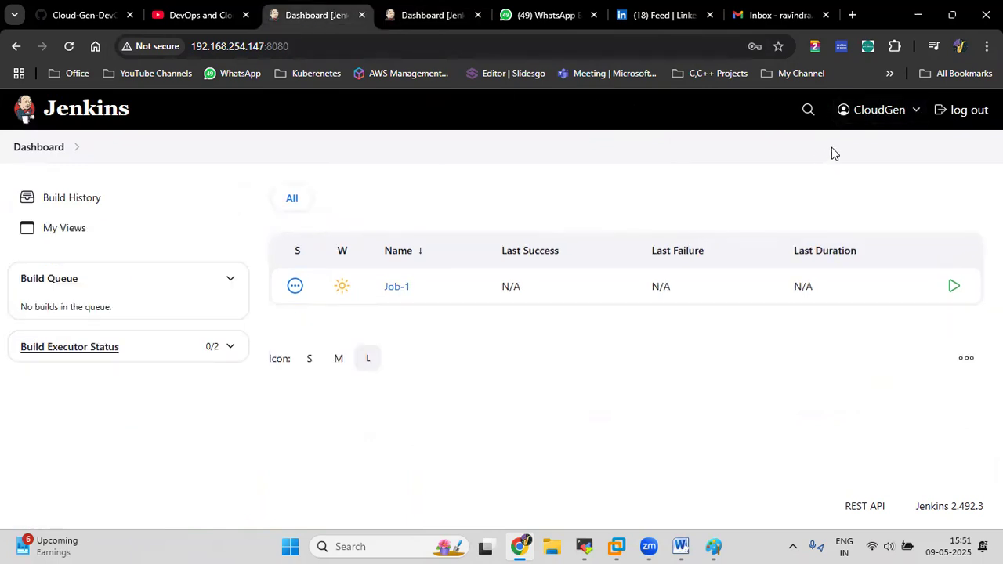
left_click(916, 112)
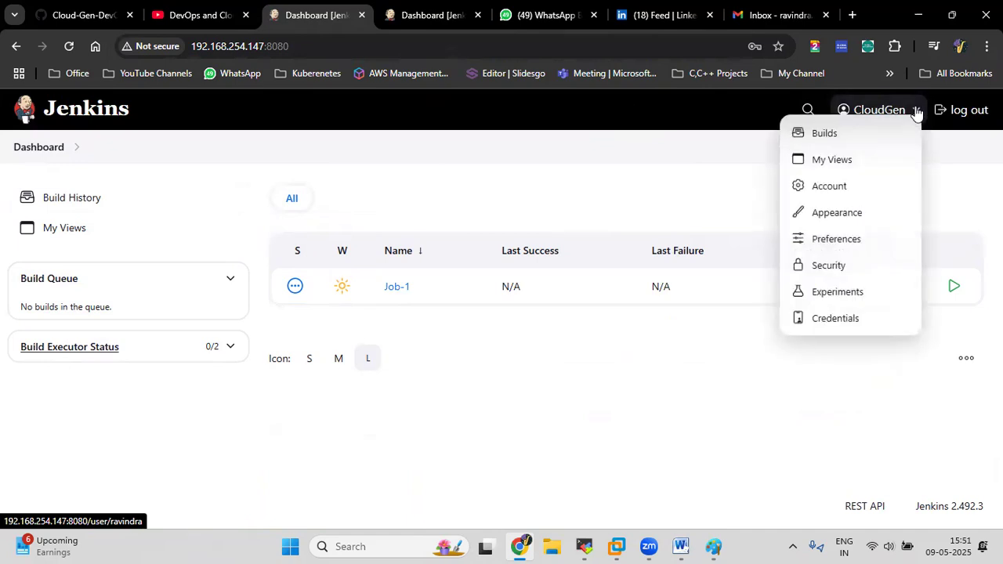
left_click(714, 154)
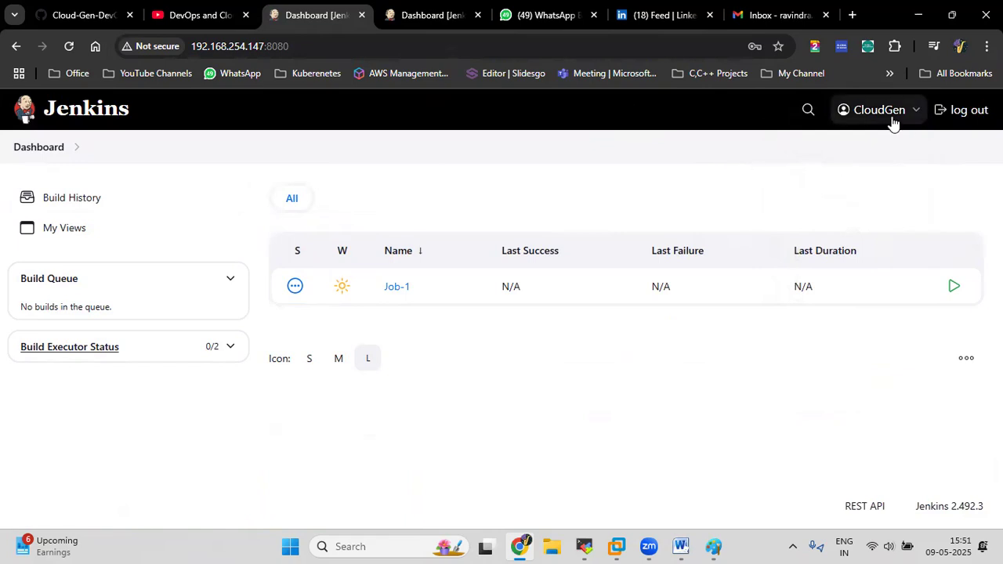
left_click(434, 24)
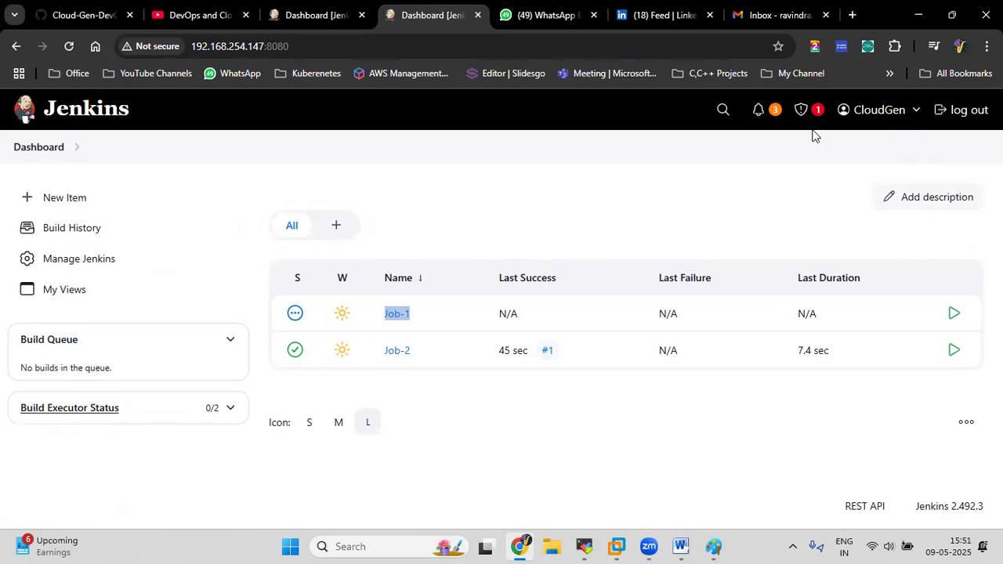
left_click(314, 16)
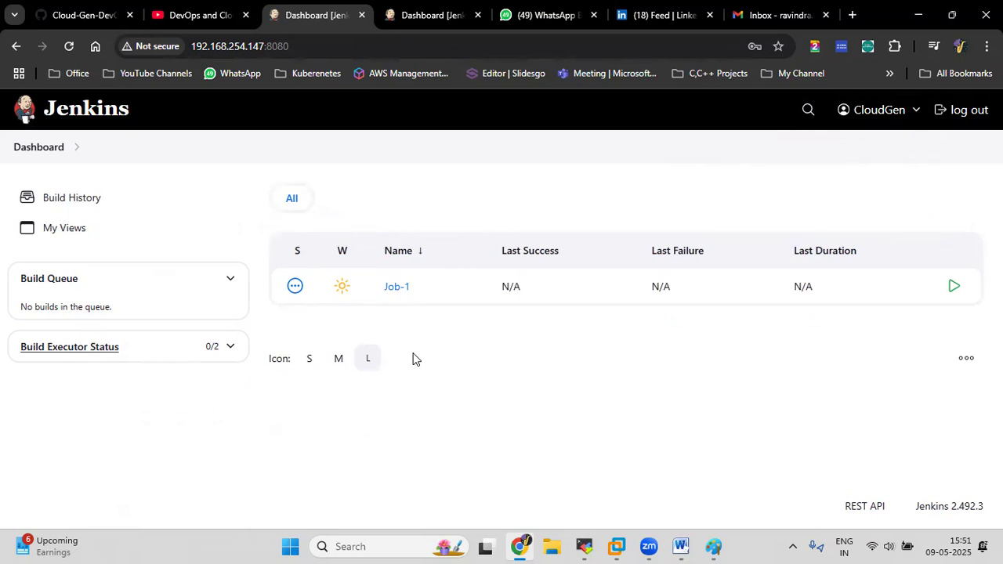
Examine the actions available to the Build-Engineer on Job-1, return to the dashboard, and compare its side options with the administrator's.
left_click(394, 289)
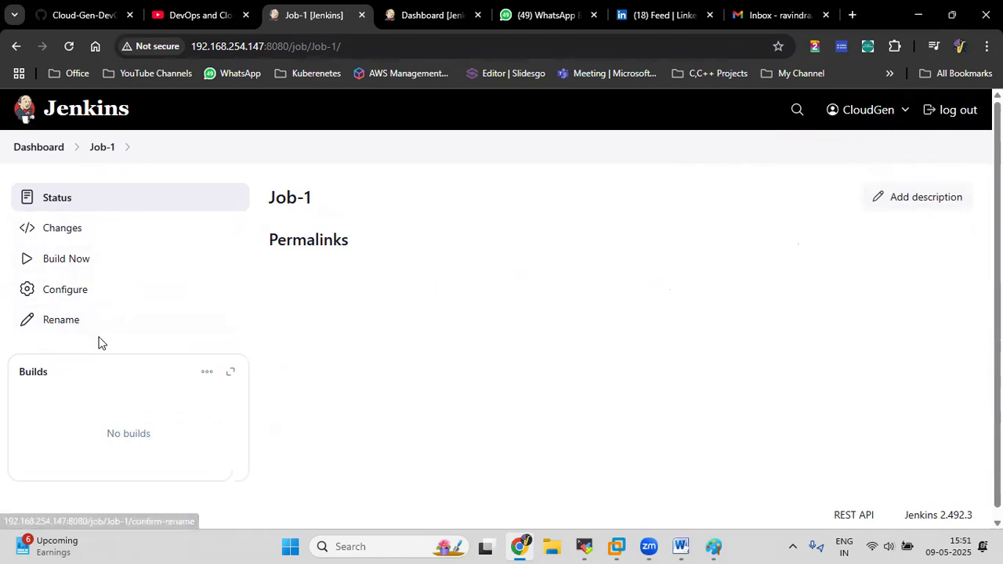
left_click(36, 149)
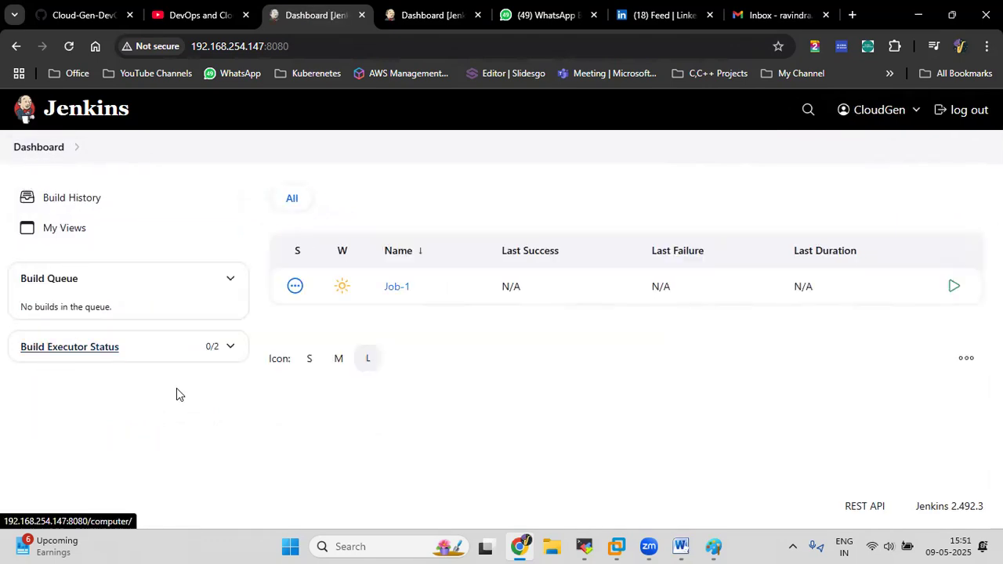
left_click(384, 31)
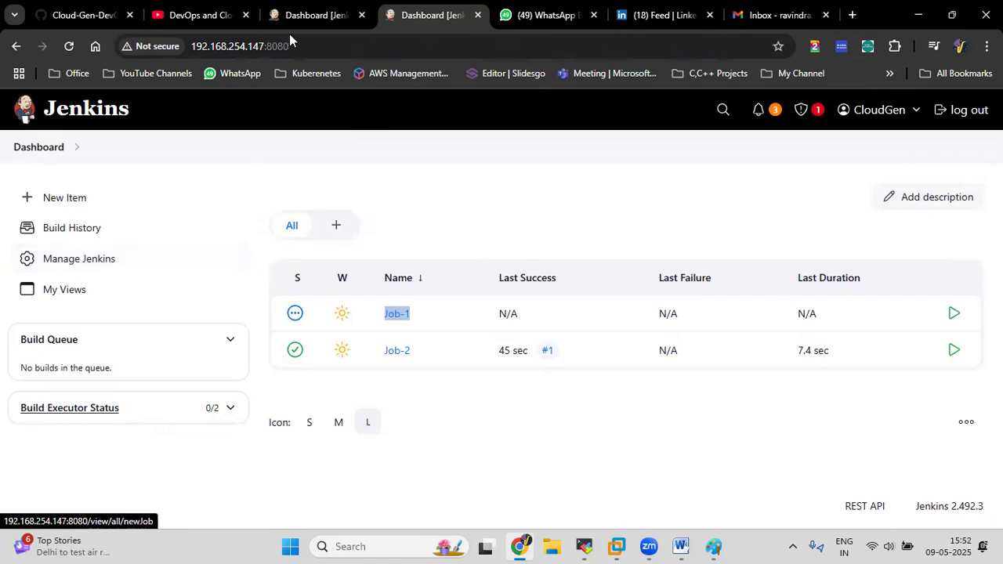
left_click(307, 19)
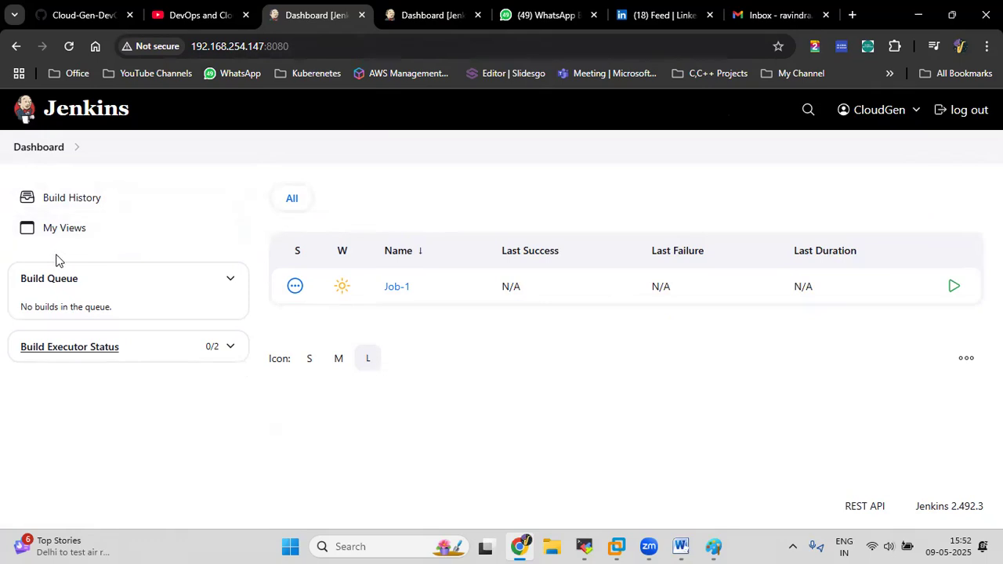